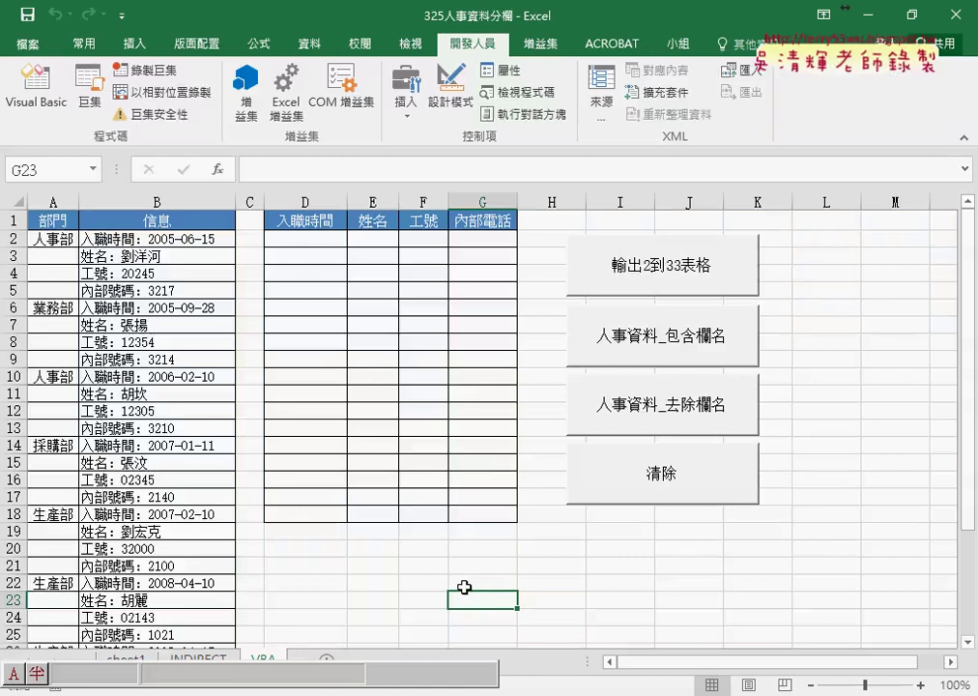
Switch to the INDIRECT sheet and review the formulas in D2 and D3.
click(194, 661)
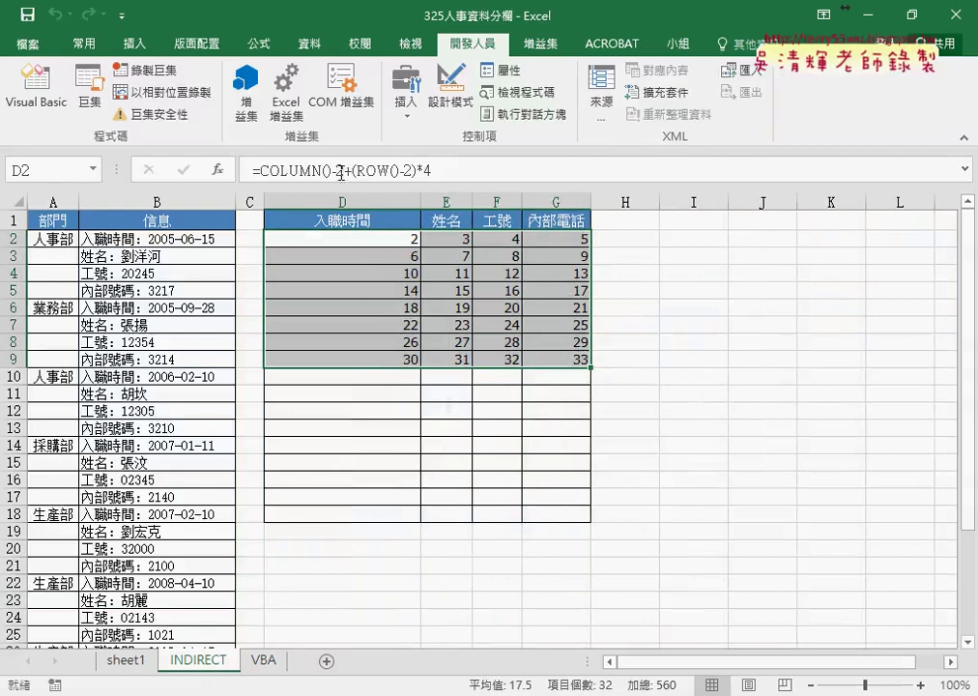
click(341, 170)
click(341, 170)
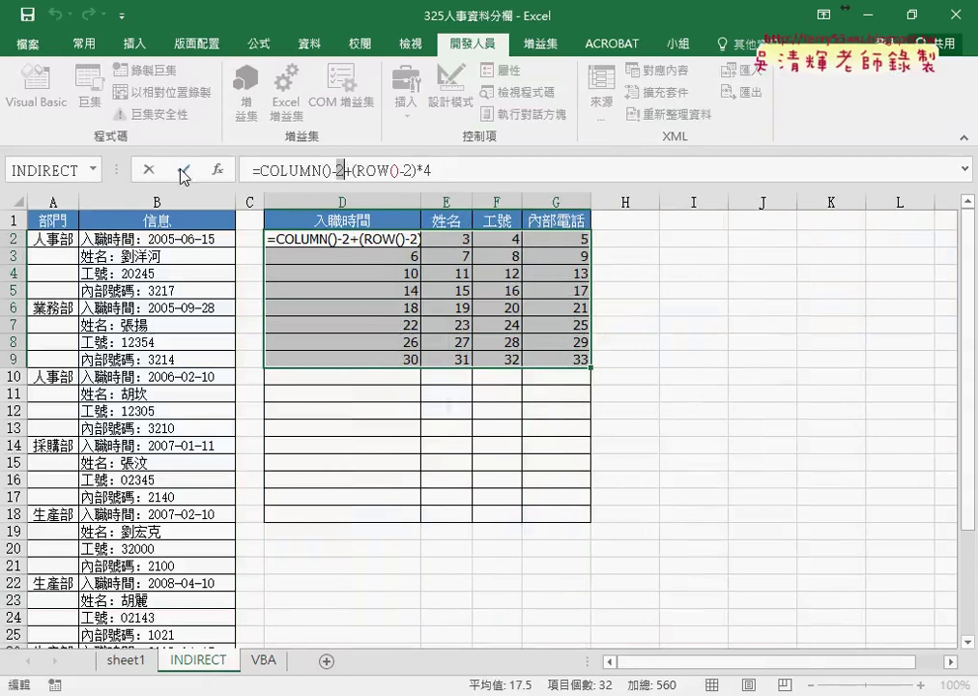
key(Return)
click(259, 171)
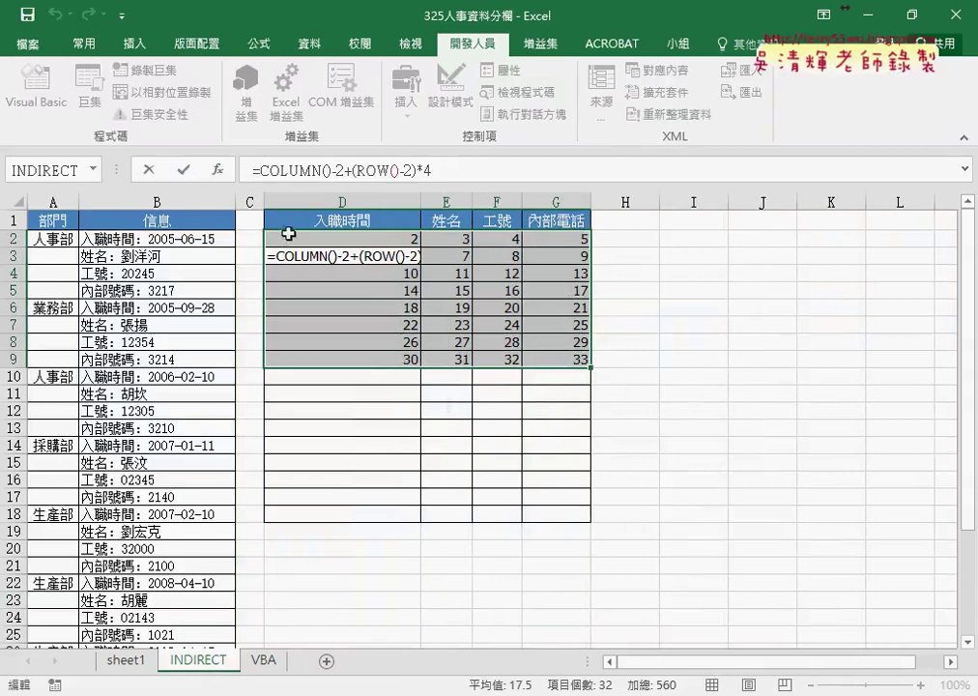
key(Return)
Cut COLUMN()-2+(ROW()-2)*4 out of D2's formula, leaving a bare equals sign.
click(337, 240)
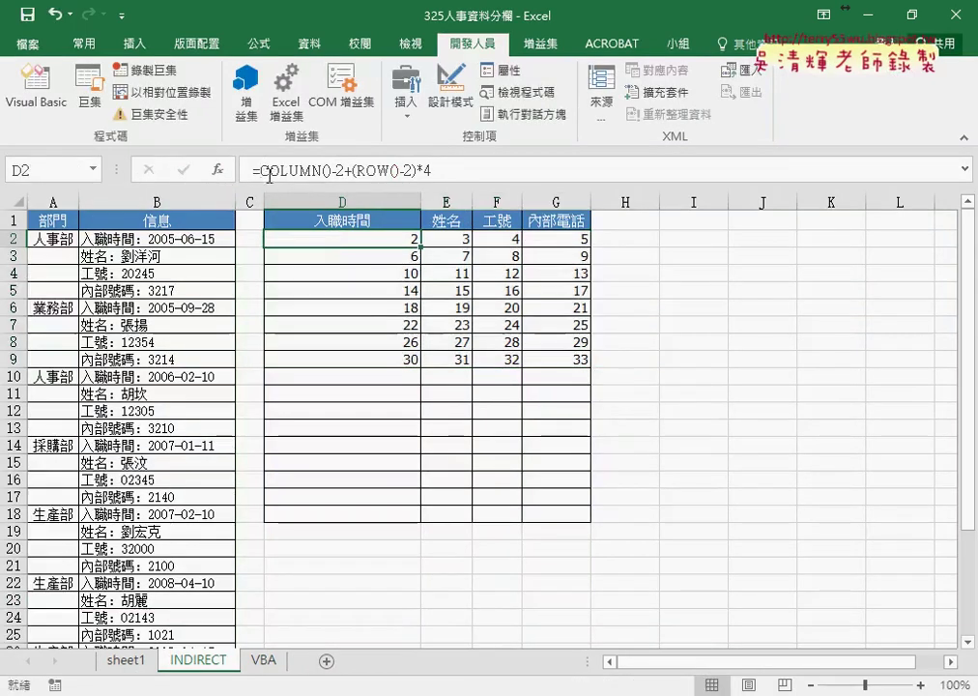
click(322, 170)
drag(443, 170, 259, 170)
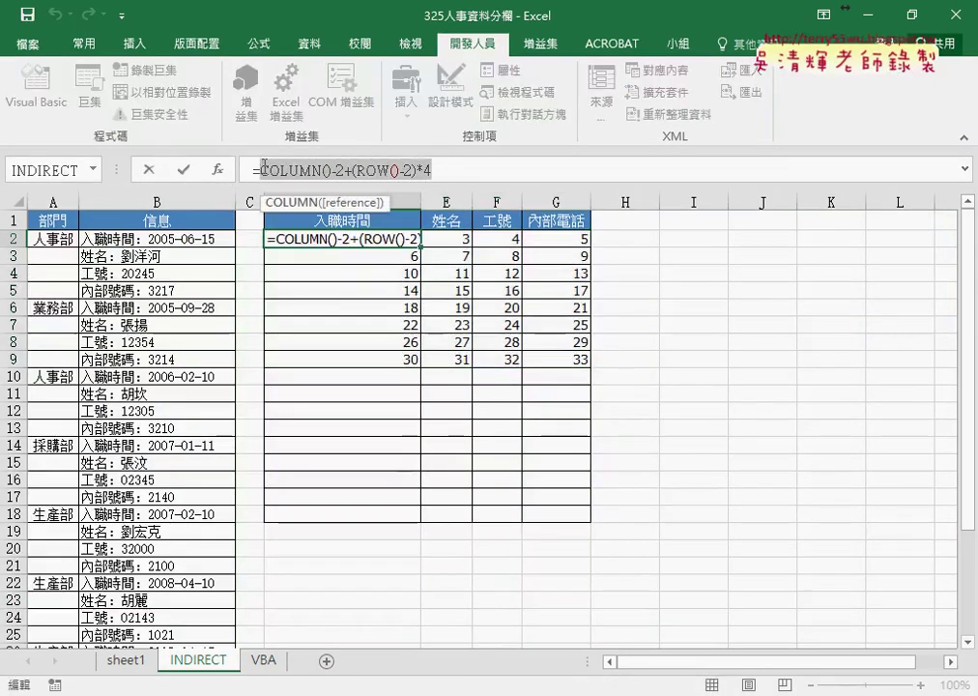
right_click(323, 171)
click(333, 181)
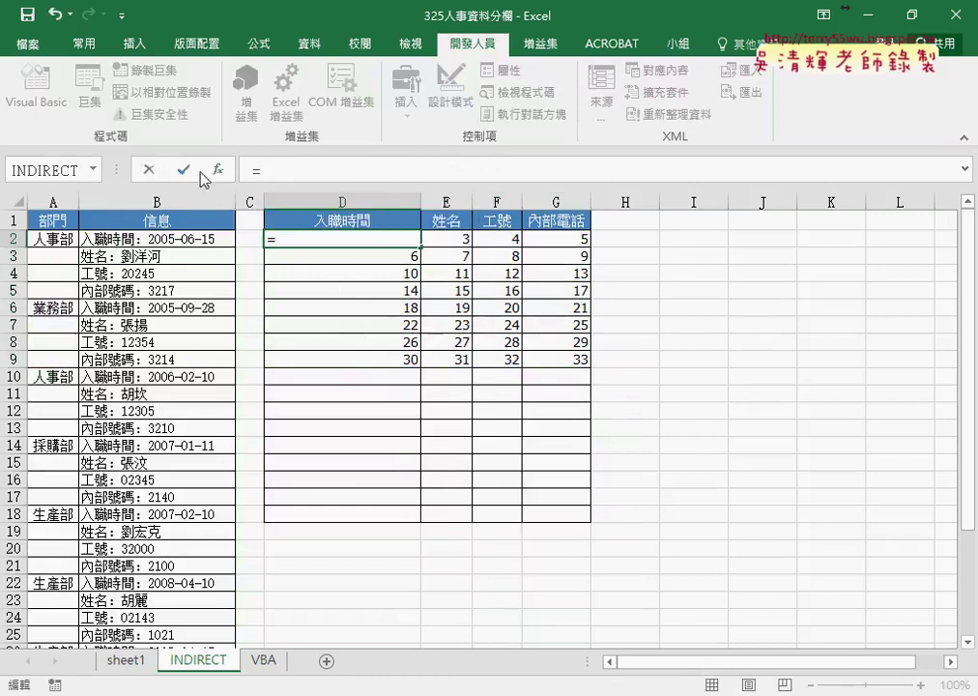
Build =INDIRECT("B"&COLUMN()-2+(ROW()-2)*4) in D2 and fill it across D2:G9.
click(218, 170)
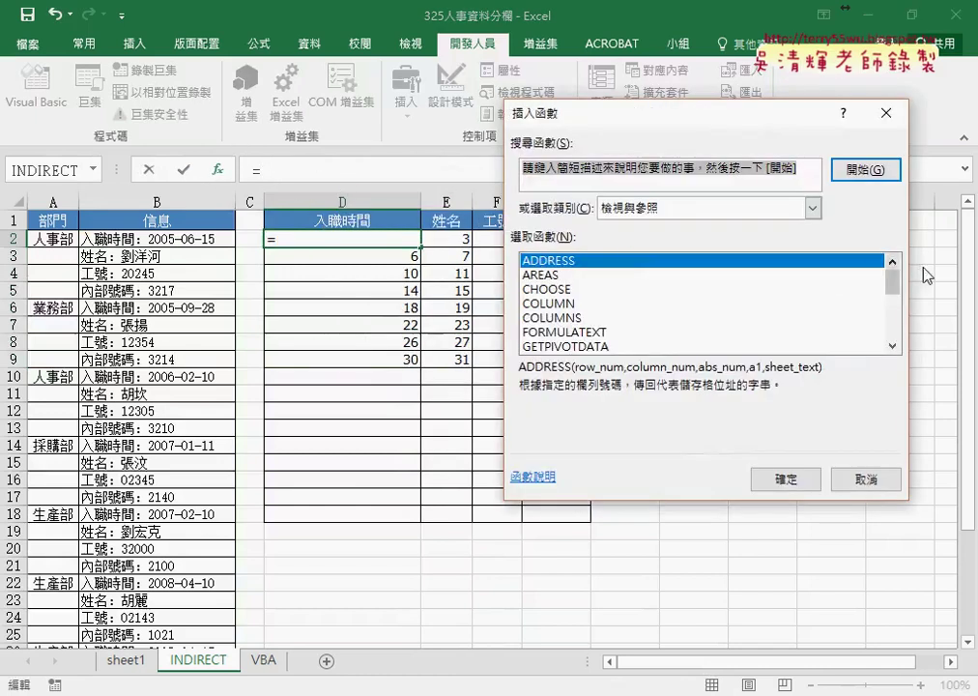
drag(893, 278, 894, 311)
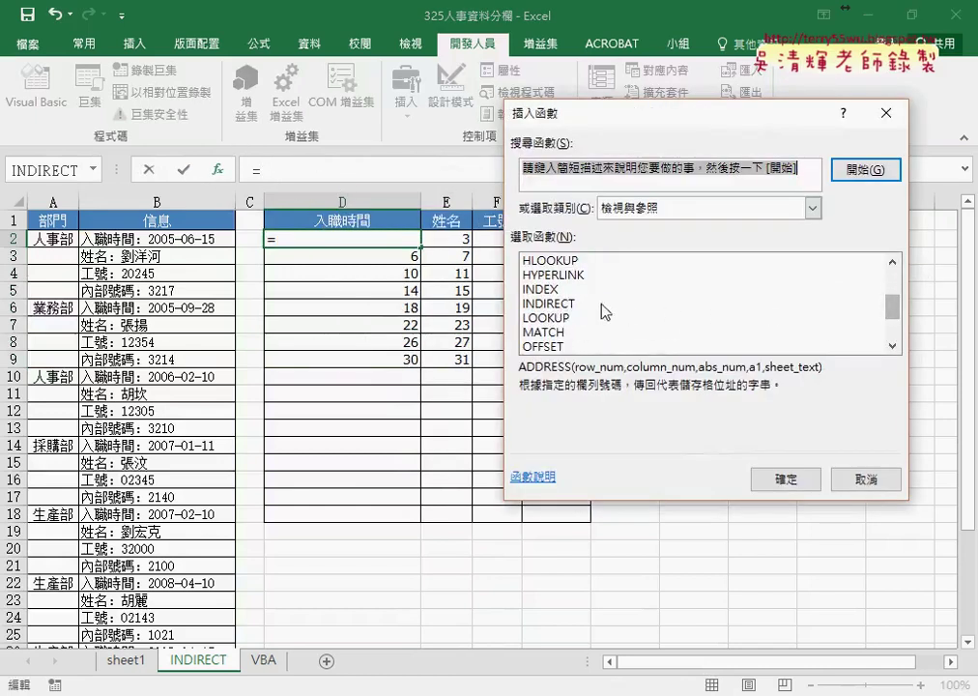
click(553, 303)
click(776, 479)
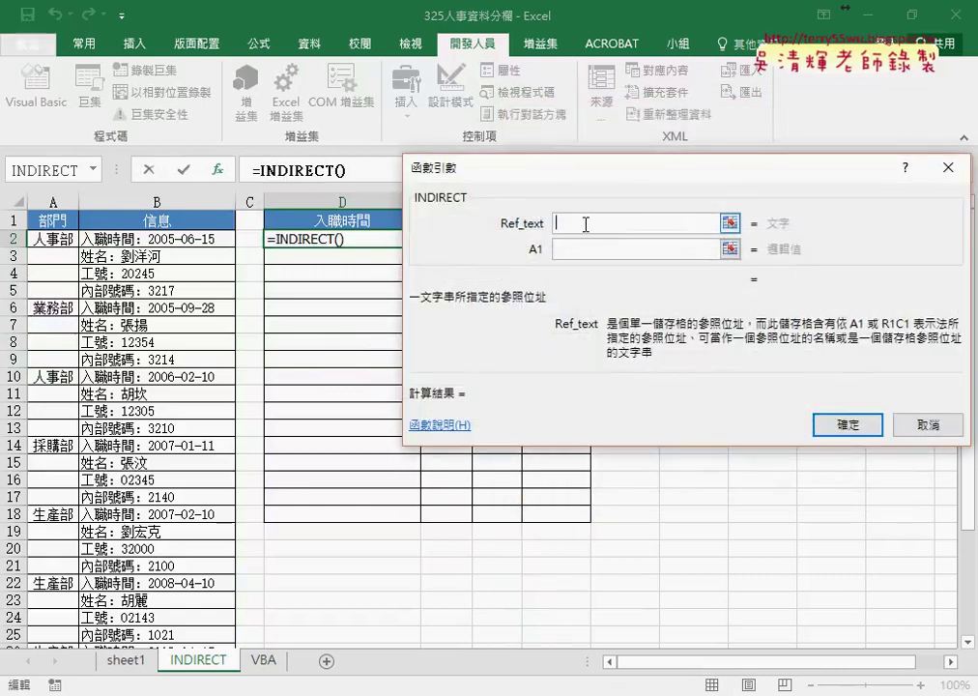
text("")
key(Left)
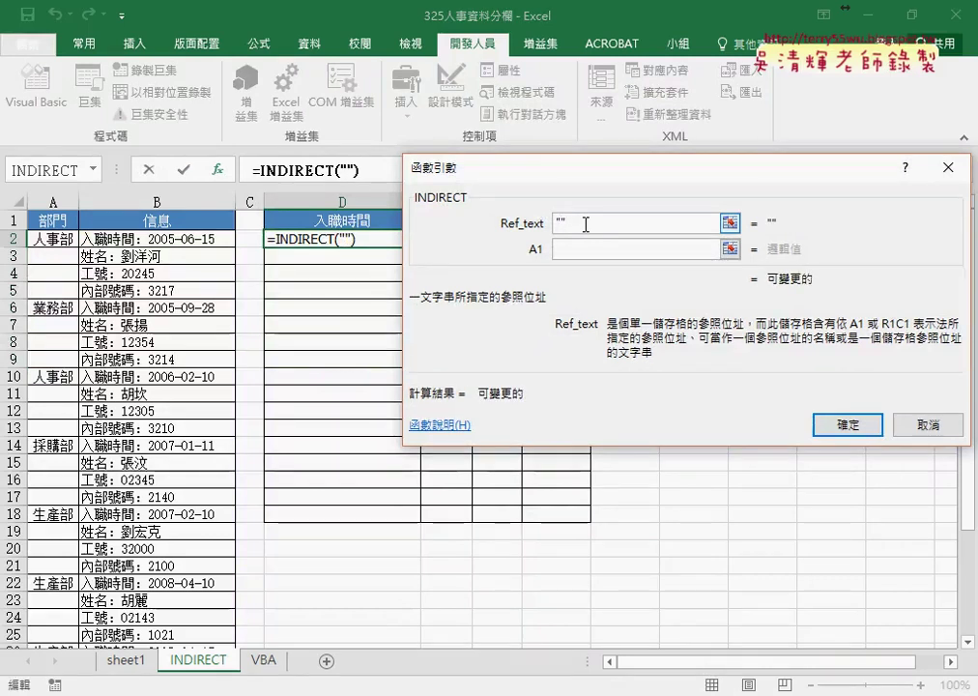
text(B")
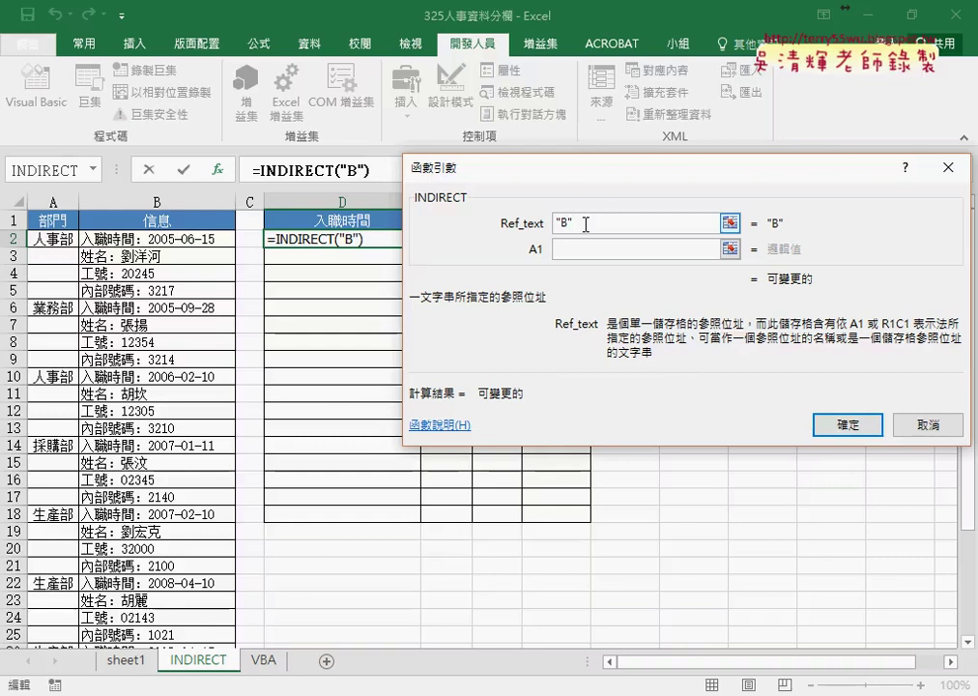
text(&)
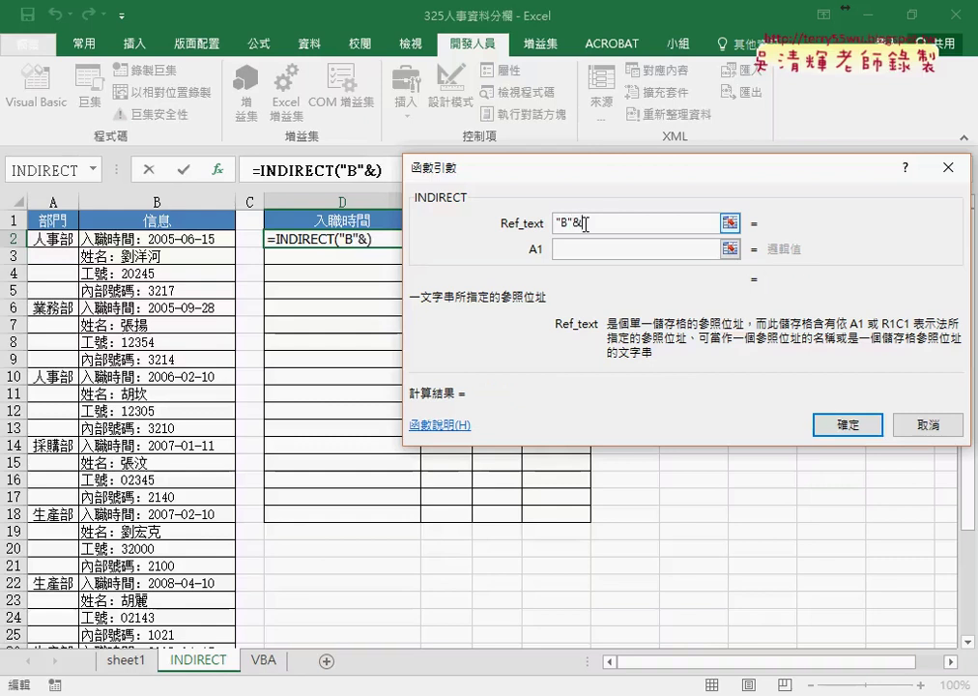
key(ctrl+v)
drag(676, 223, 573, 225)
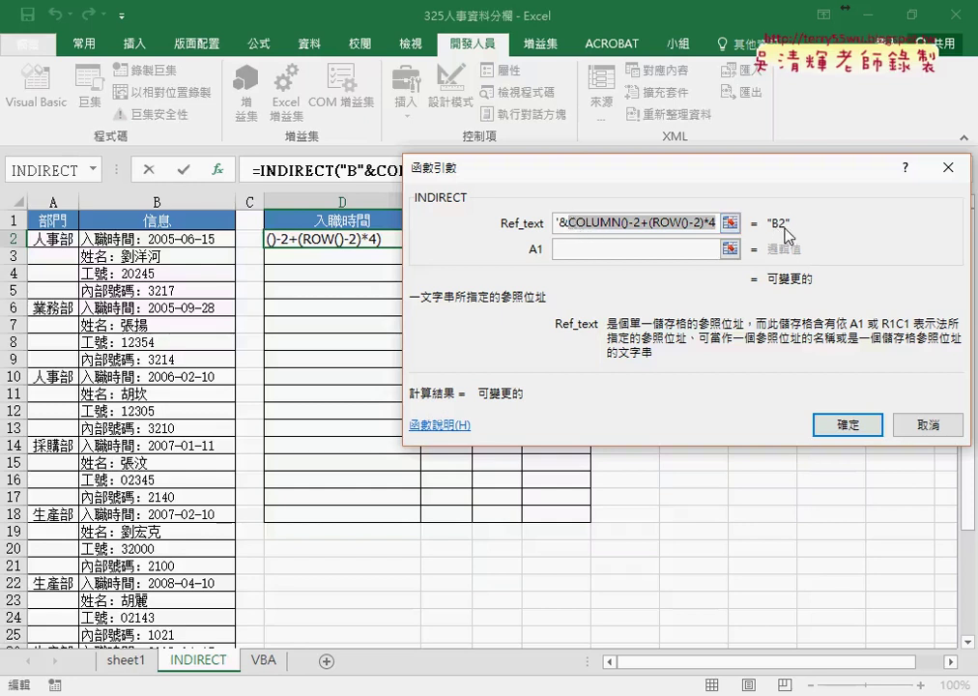
ctrl+click(831, 427)
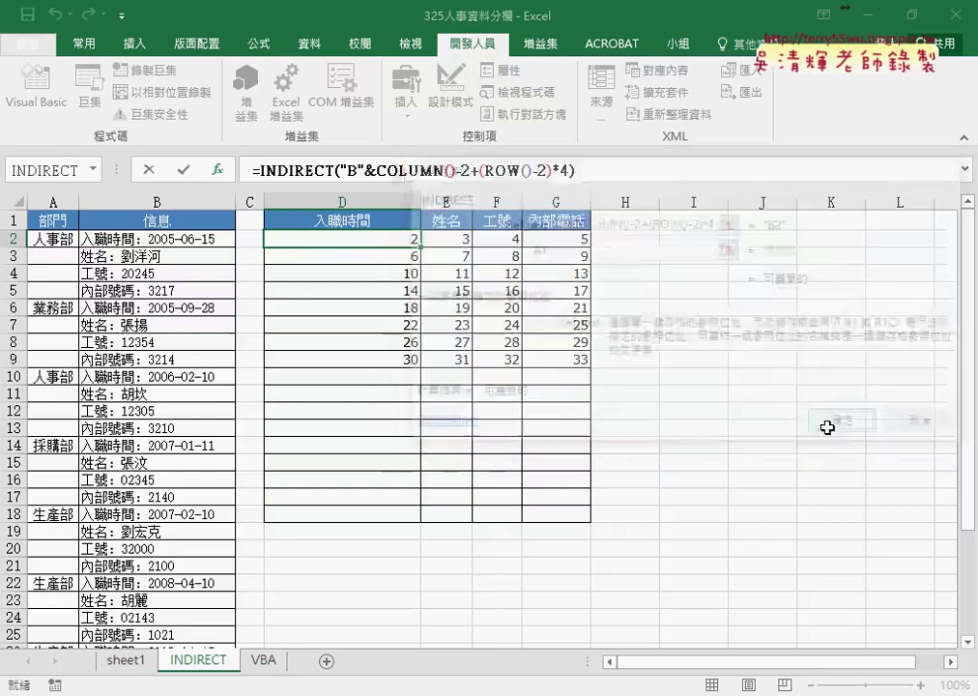
mouse_move(423, 249)
mouse_down()
mouse_move(595, 249)
mouse_move(589, 363)
mouse_up()
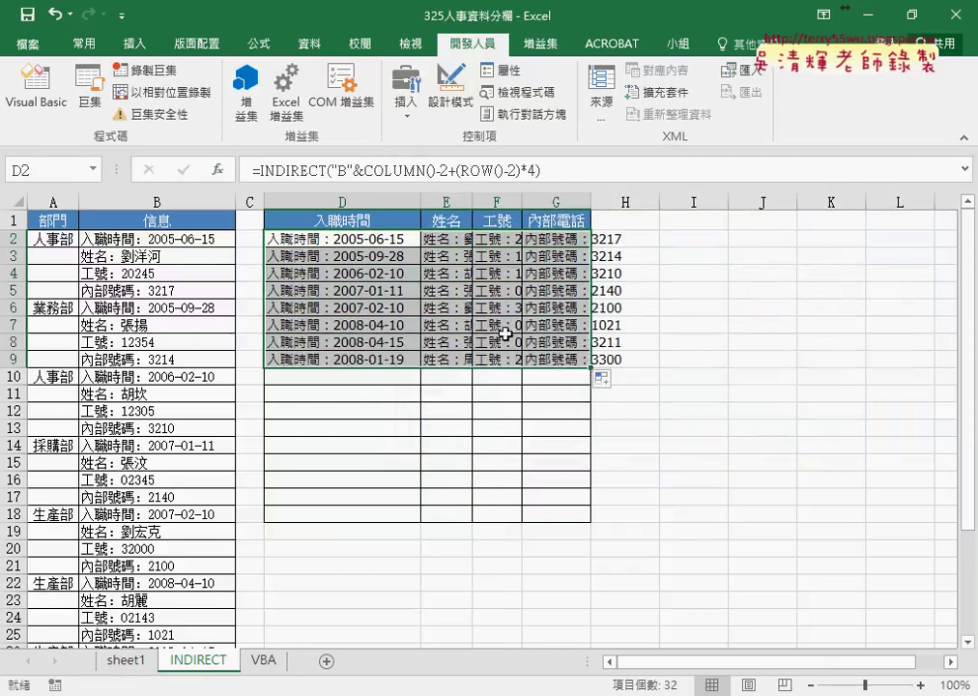
Cut the whole INDIRECT formula out of D2.
click(356, 244)
drag(257, 172, 564, 174)
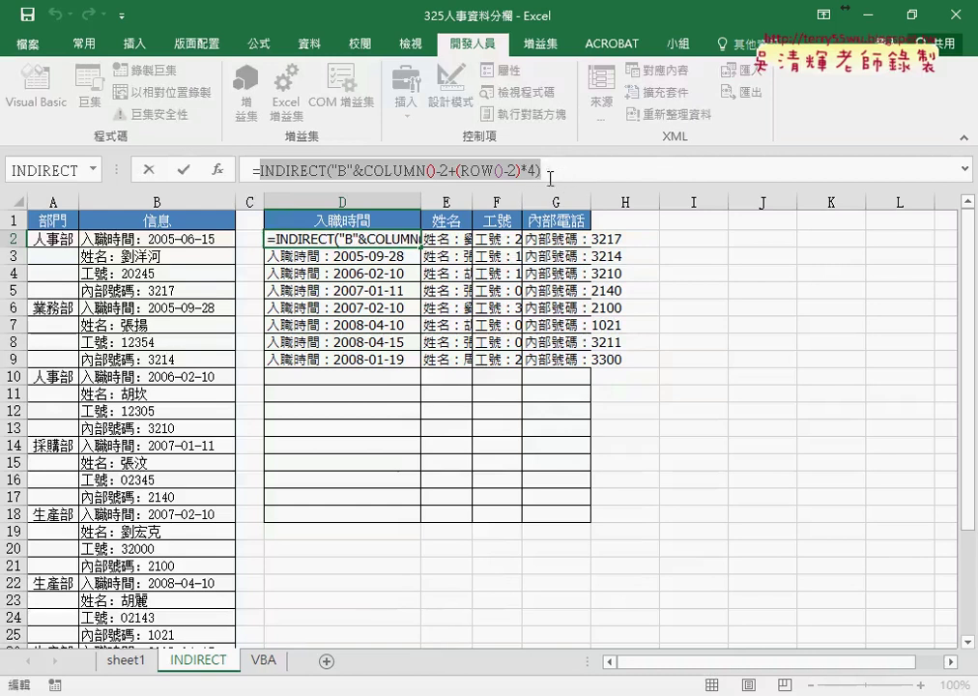
right_click(534, 176)
click(560, 186)
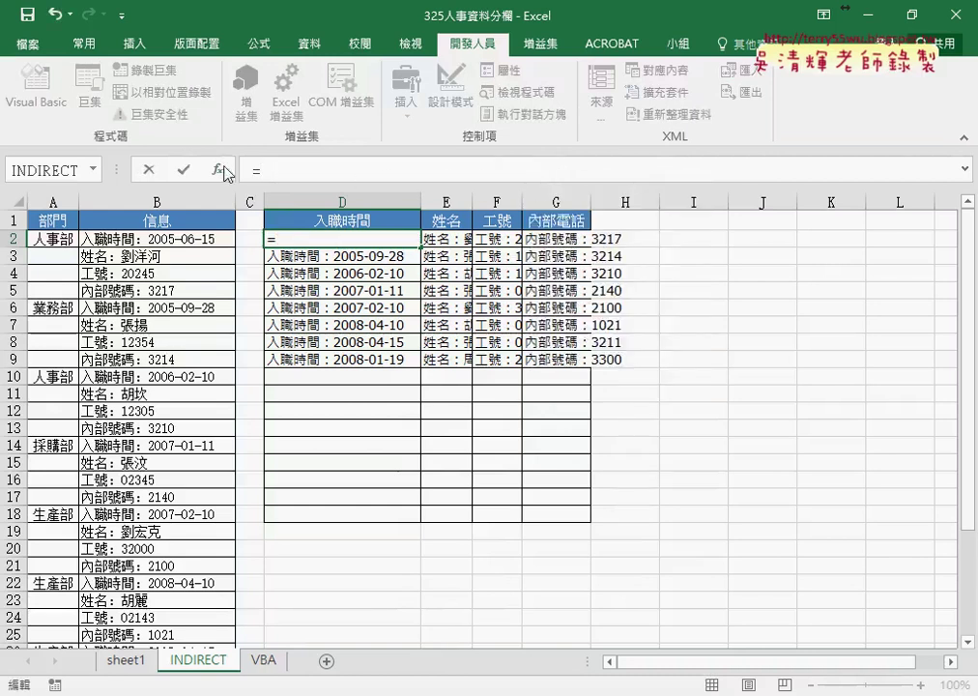
Insert the Text function MID and paste the INDIRECT formula as its Text argument.
click(219, 170)
drag(874, 282, 879, 320)
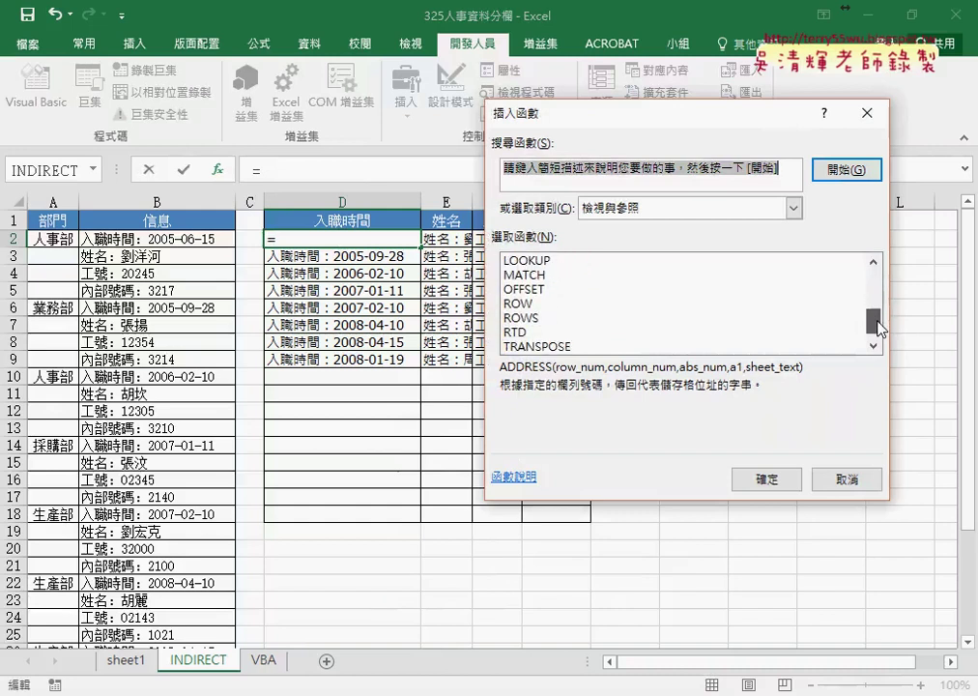
click(711, 212)
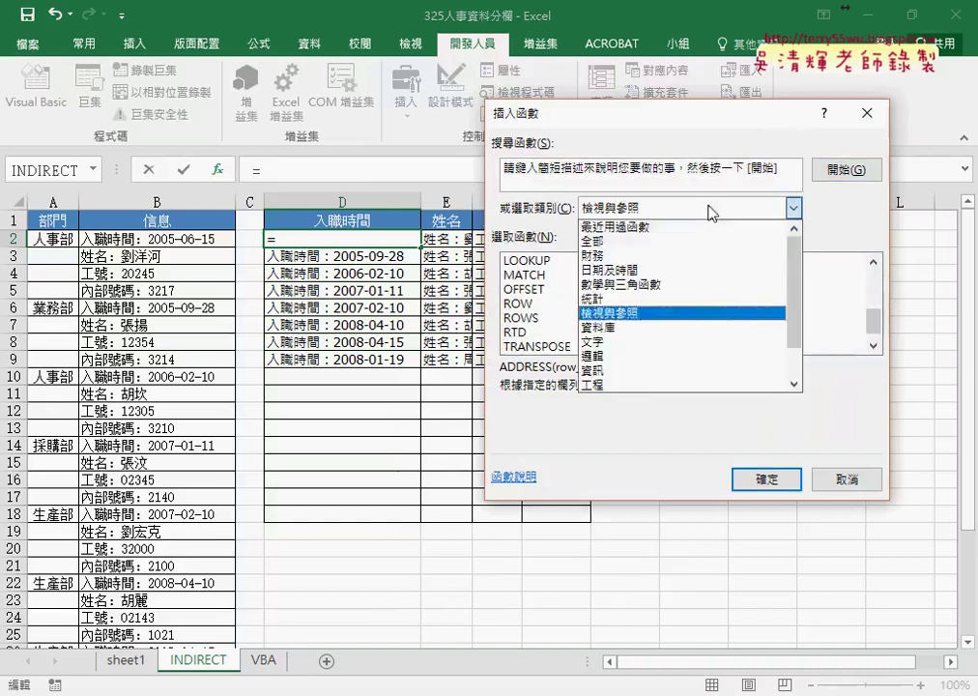
click(694, 342)
drag(873, 277, 874, 304)
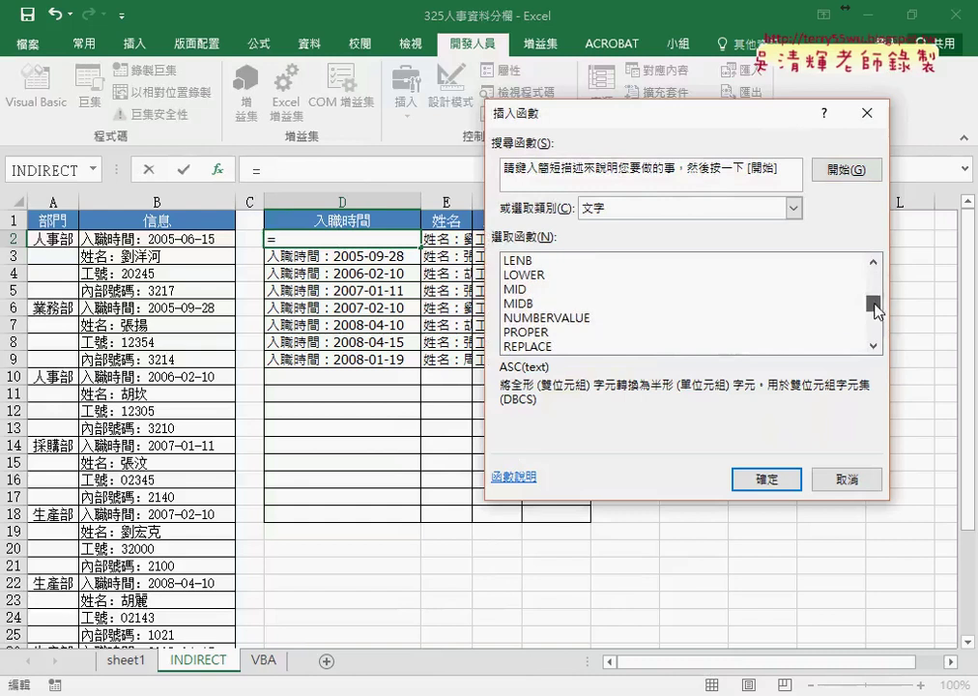
click(548, 293)
double_click(548, 293)
right_click(570, 210)
click(588, 261)
Set MID's Start_num to LEN(D$1)+2 and Num_chars to 99, then confirm.
click(562, 236)
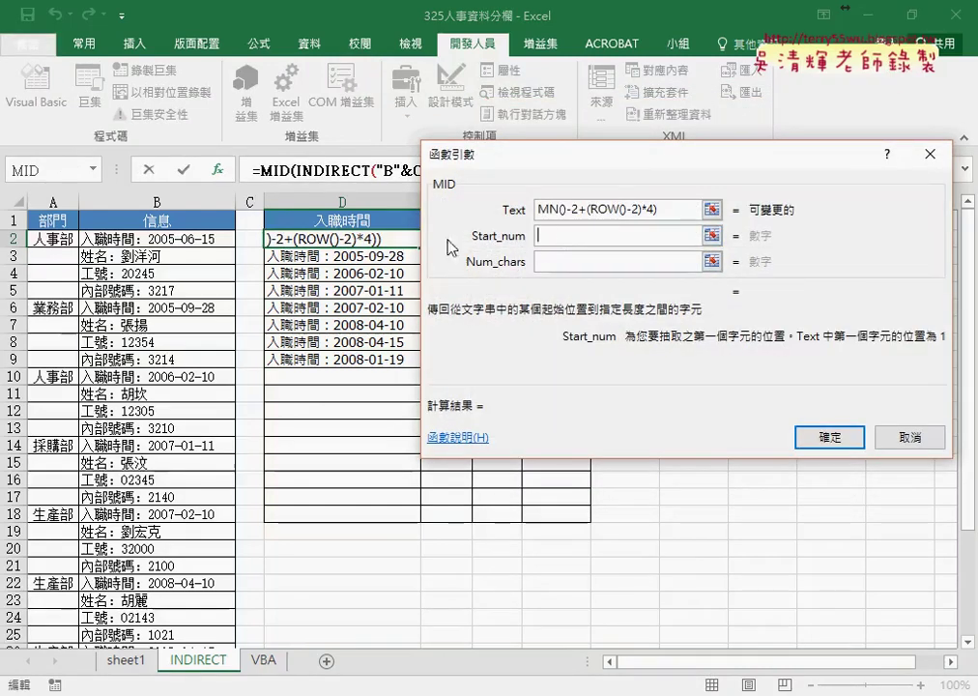
text(len()
click(372, 217)
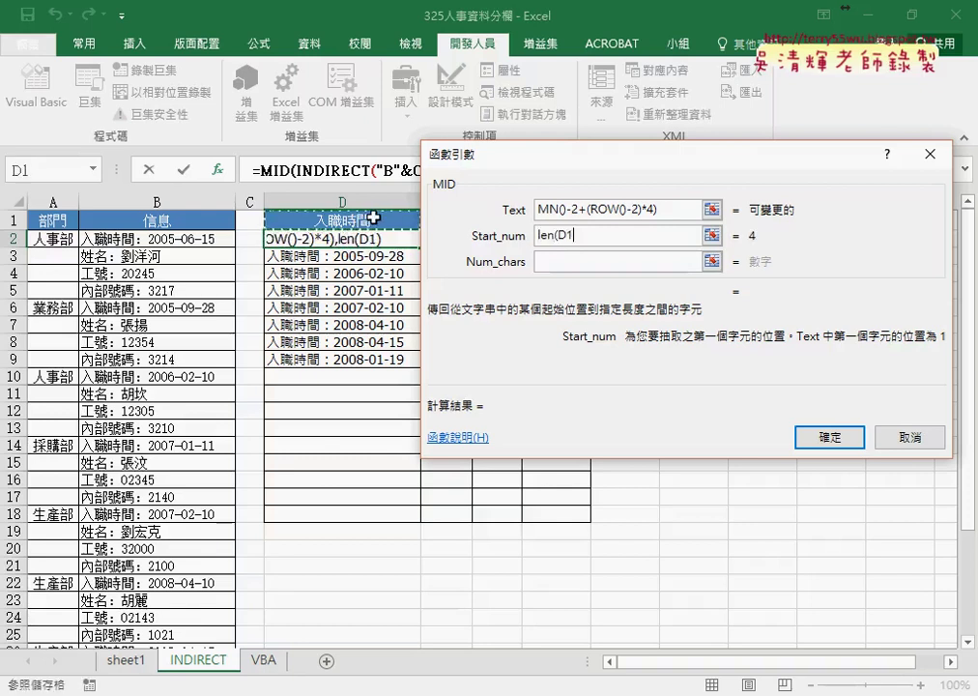
text())
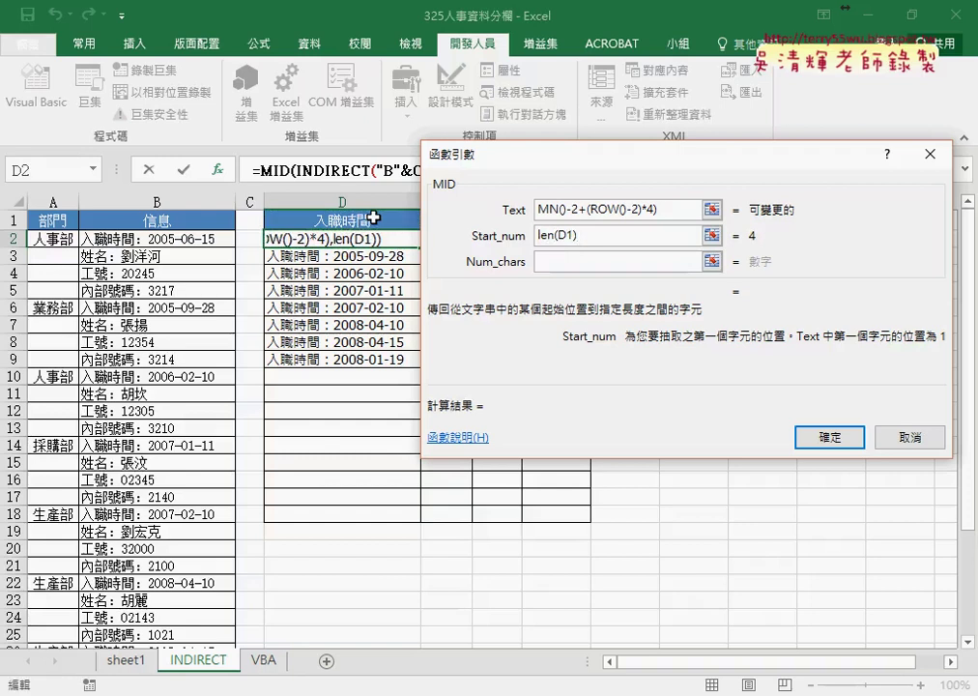
text(+)
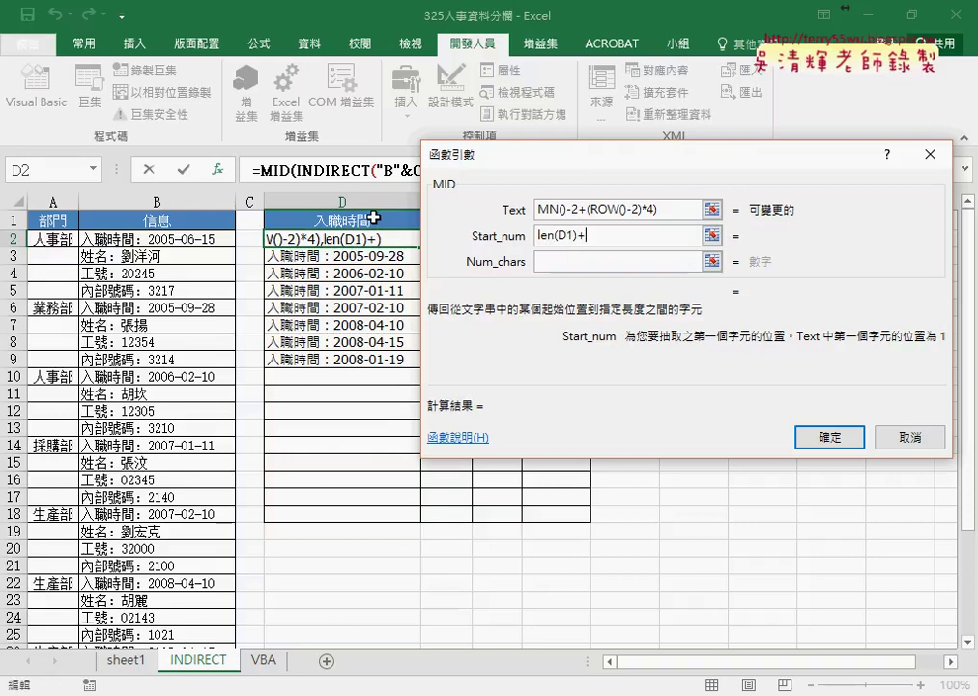
text(2)
click(556, 235)
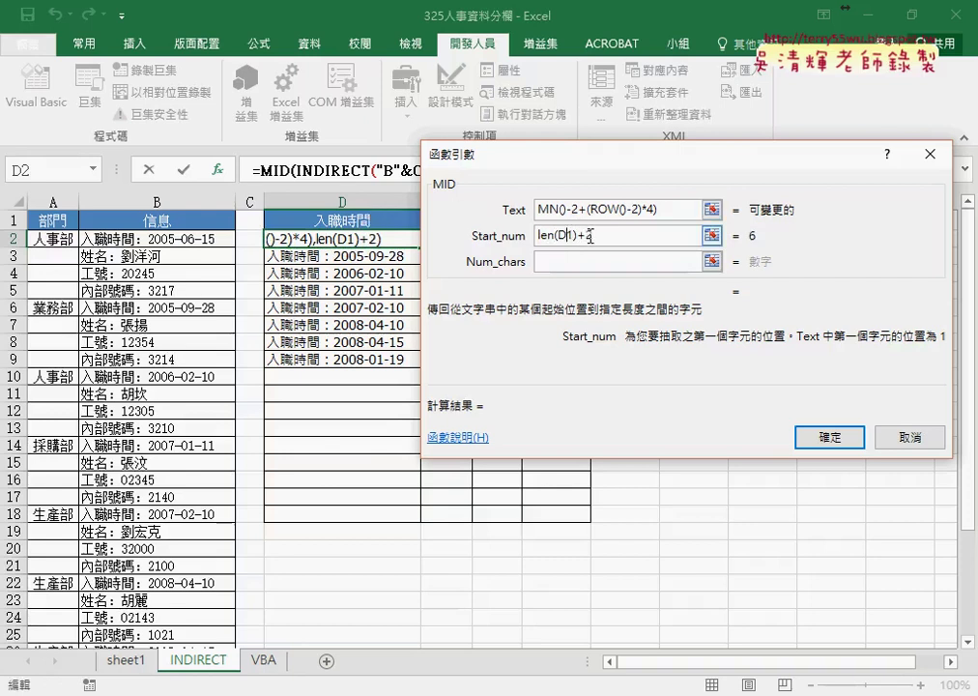
text($)
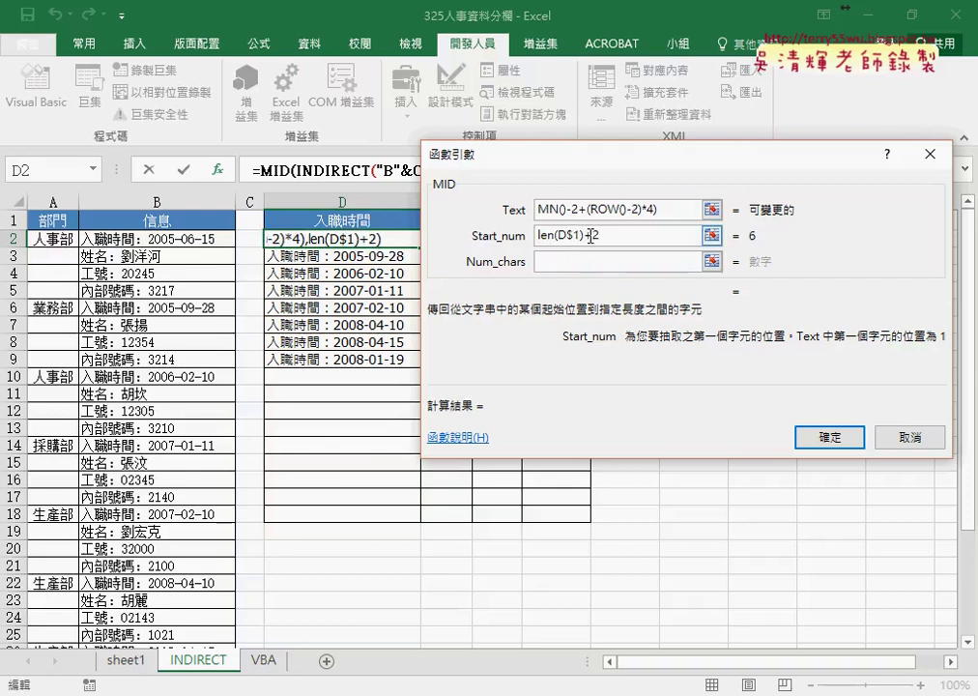
click(592, 259)
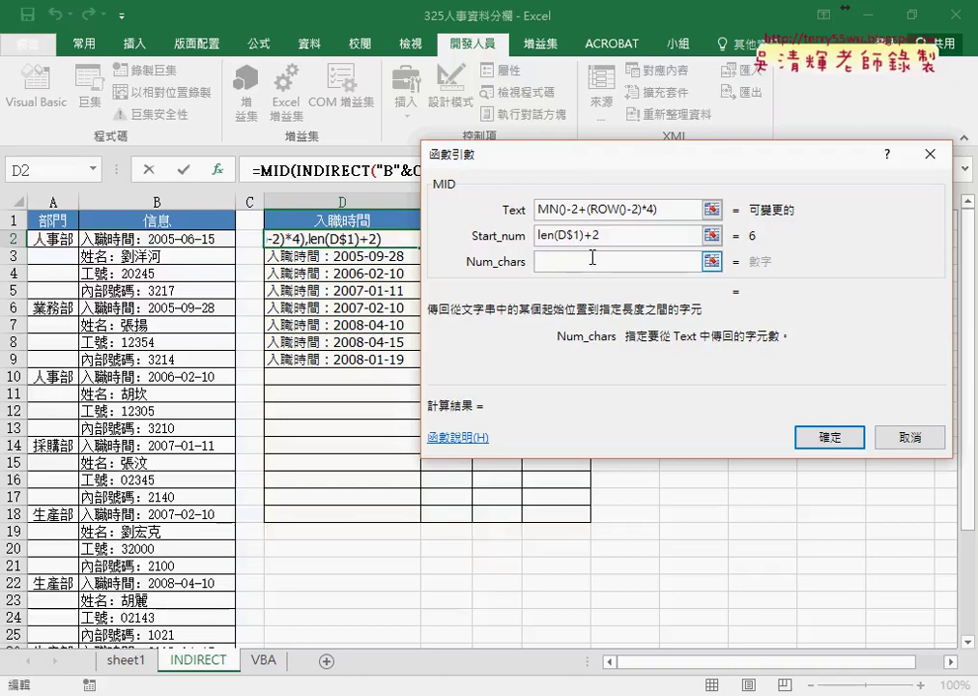
text(99)
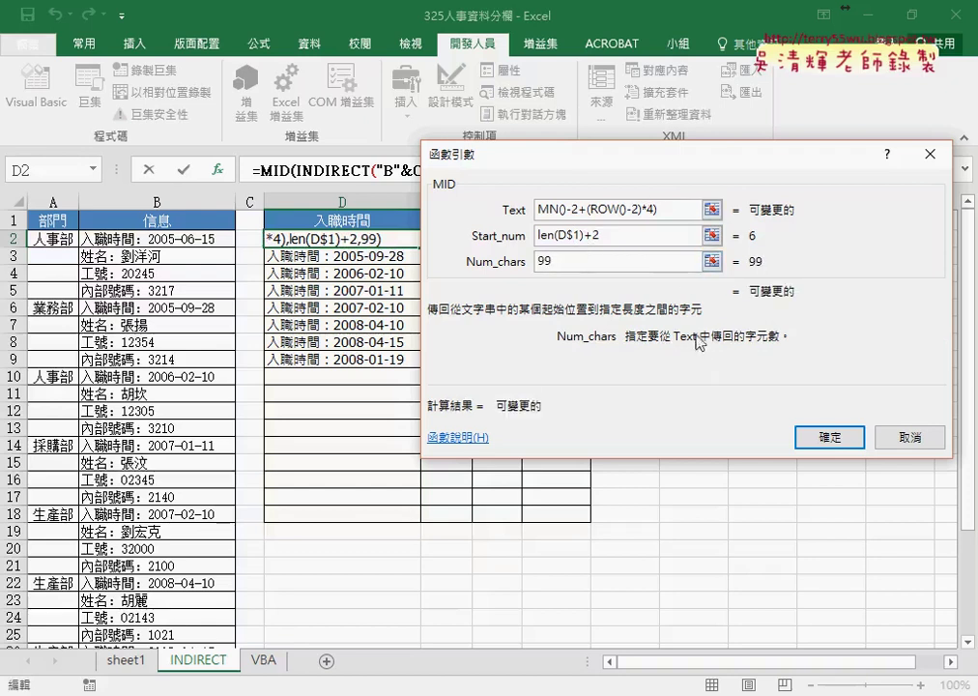
key(shift+Tab)
key(shift+Tab)
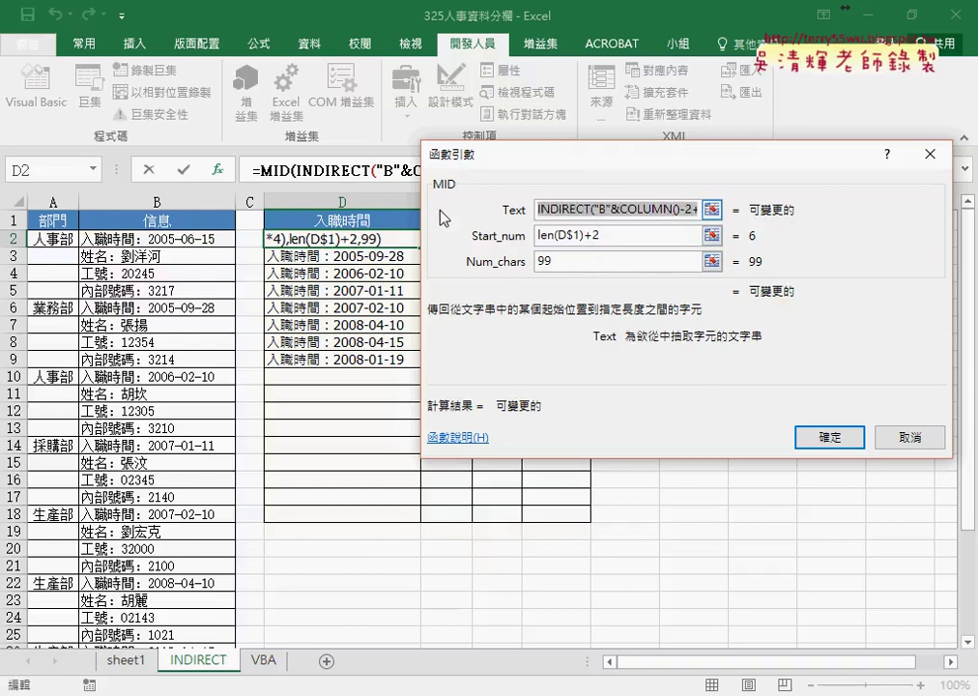
click(816, 436)
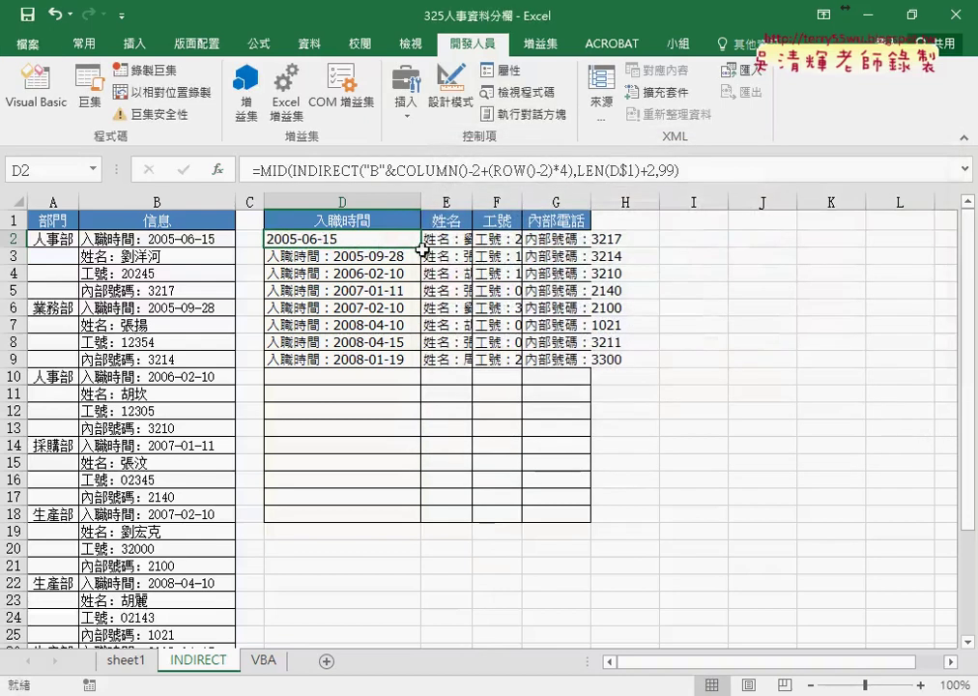
Fill the MID formula across D2:G9 and AutoFit columns D to G.
mouse_move(420, 246)
mouse_down()
mouse_move(591, 248)
mouse_move(591, 366)
mouse_up()
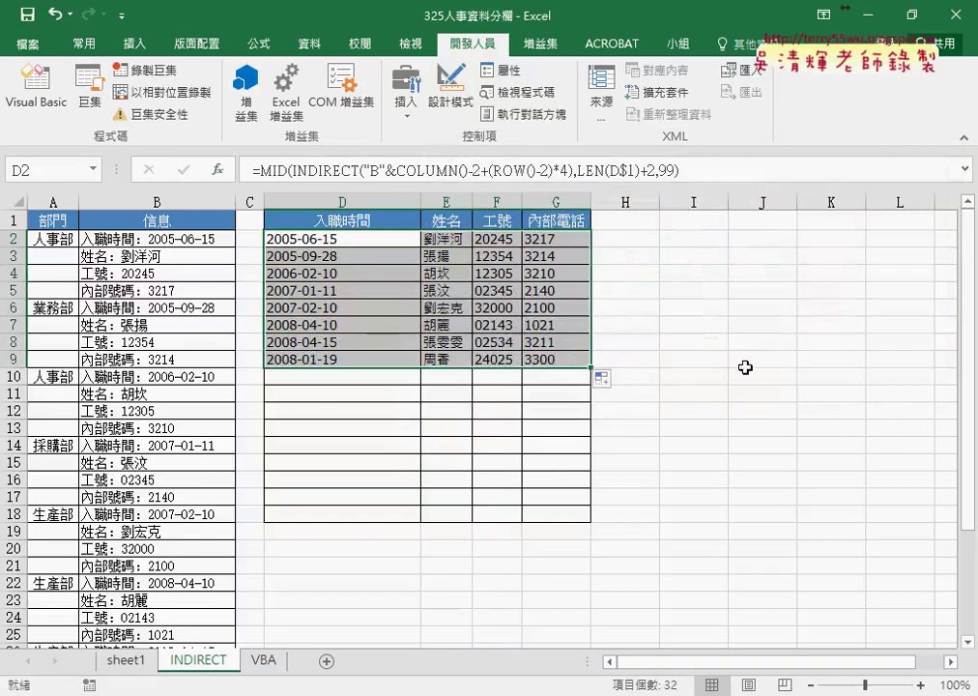
drag(404, 201, 549, 198)
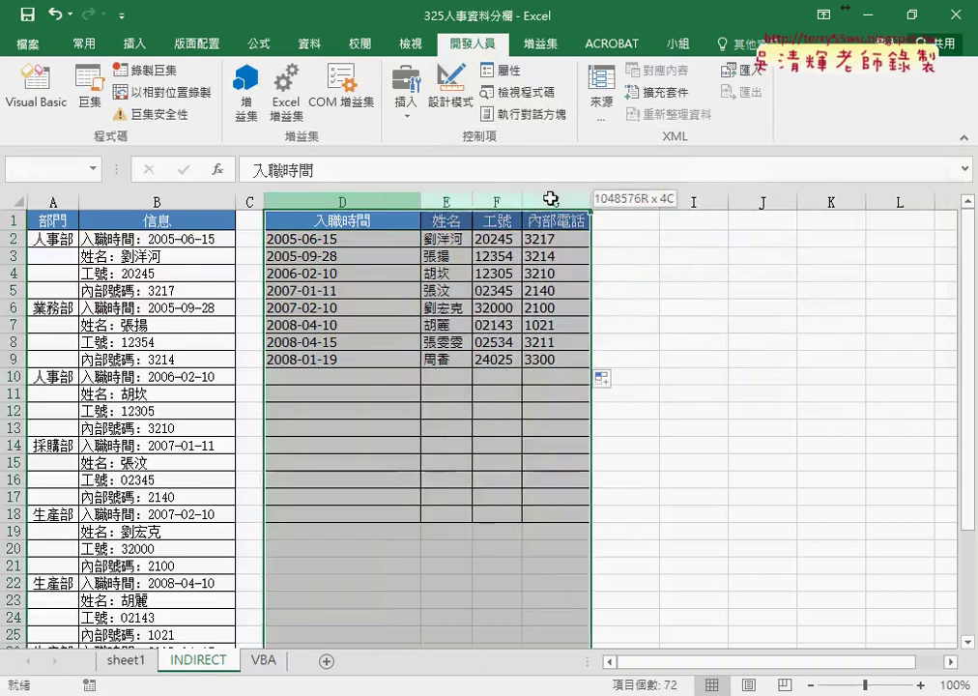
double_click(421, 201)
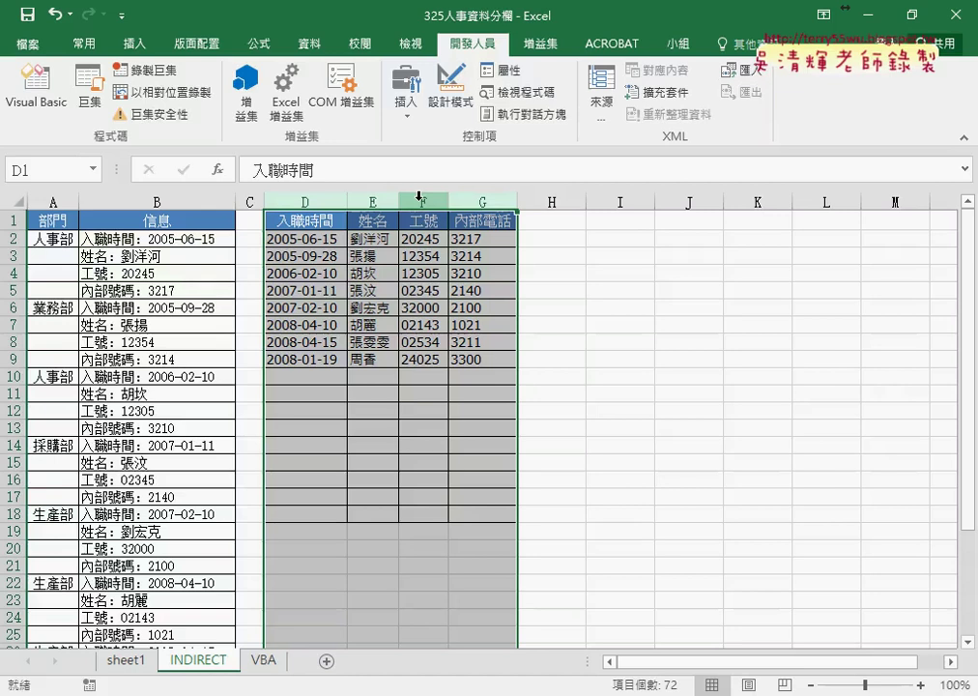
Go to the VBA sheet with its empty 入職時間/姓名/工號/內部電話 table.
click(262, 661)
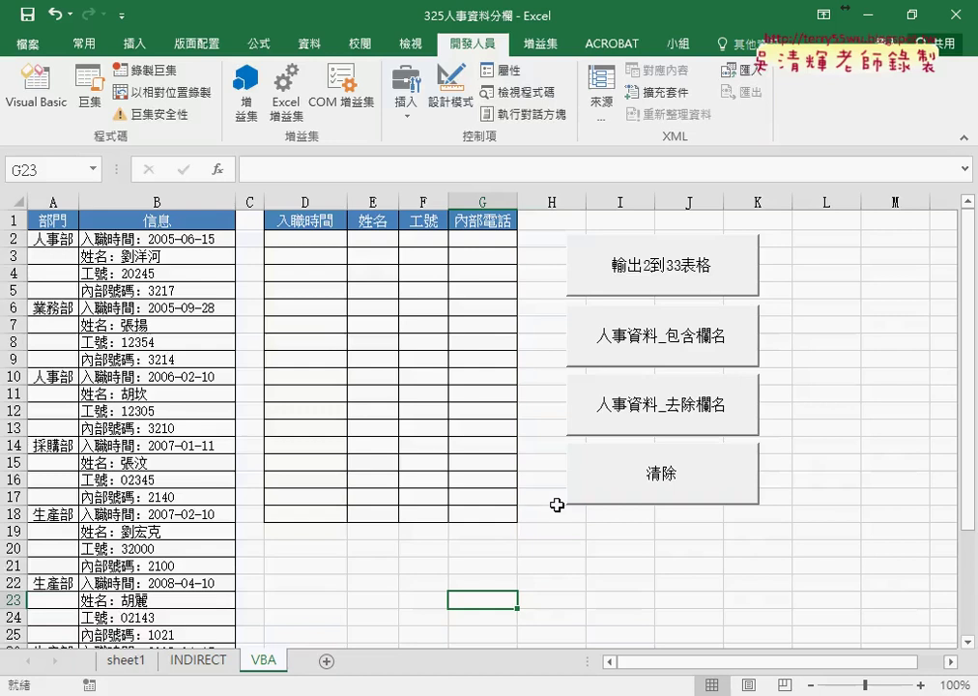
Run the 輸出2到33表格 macro and format D2:D9 as General.
click(647, 269)
drag(319, 240, 332, 359)
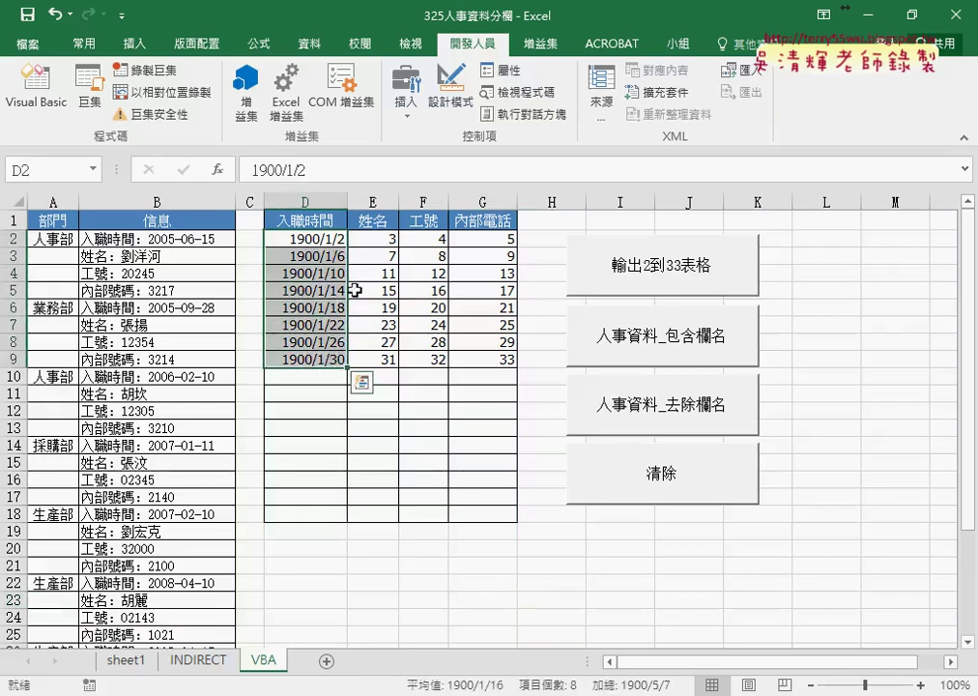
right_click(322, 258)
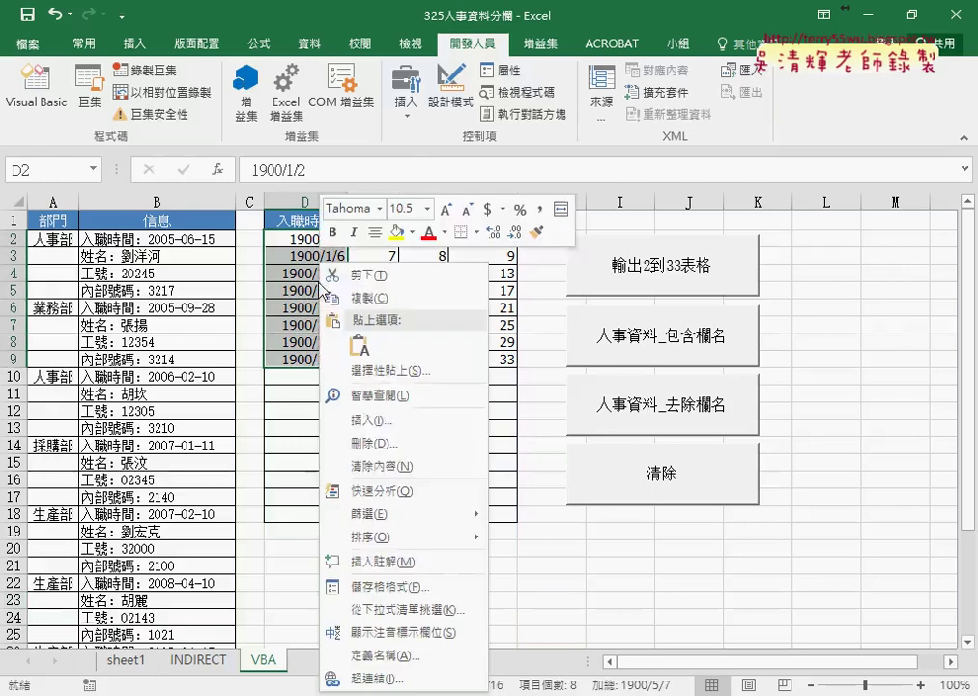
click(445, 596)
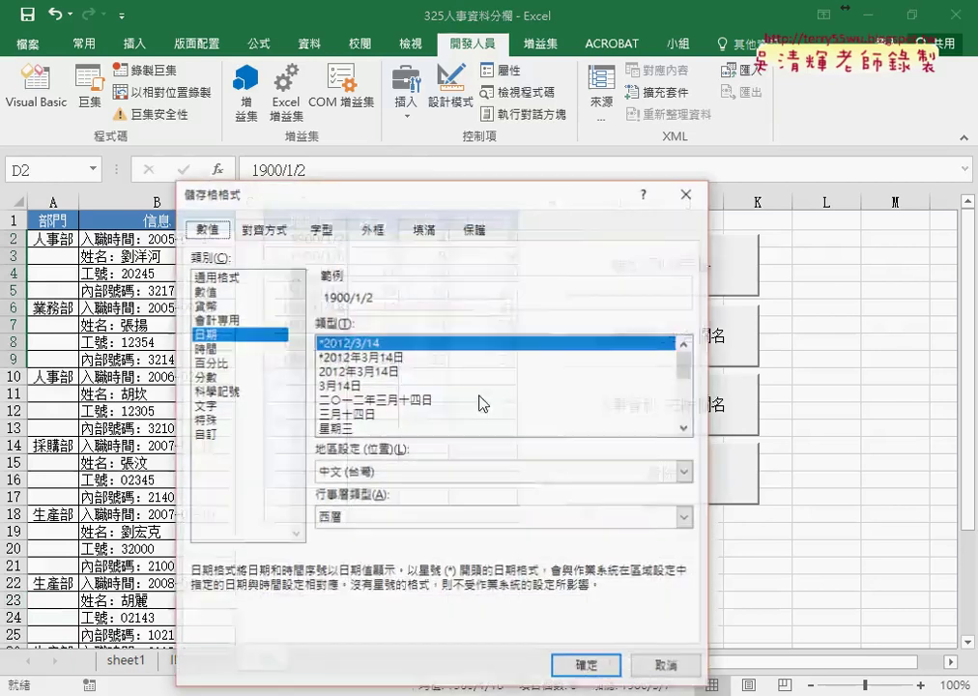
click(249, 277)
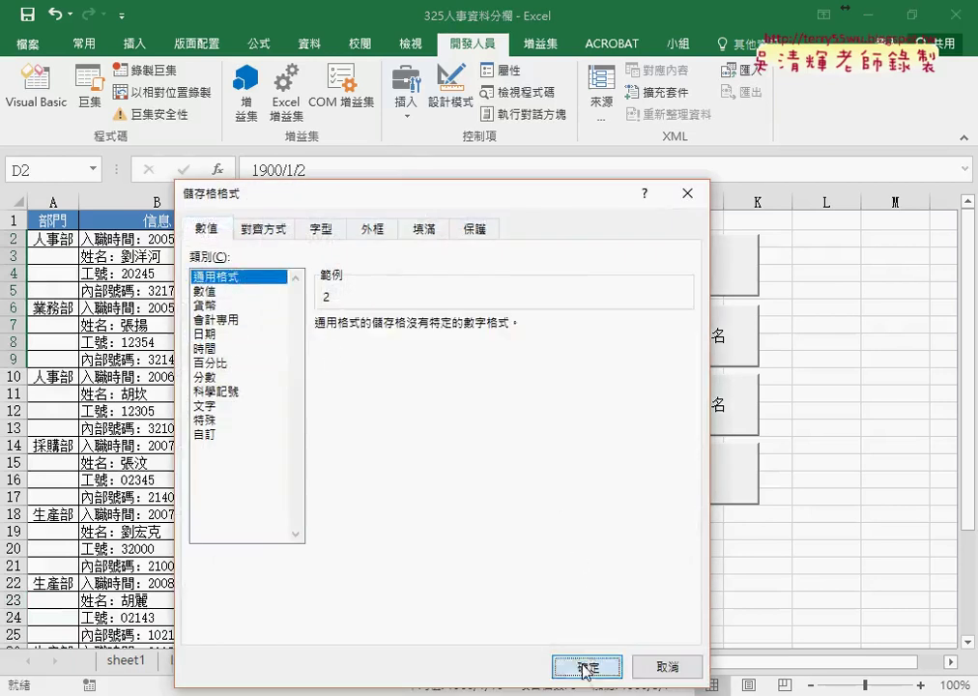
click(586, 667)
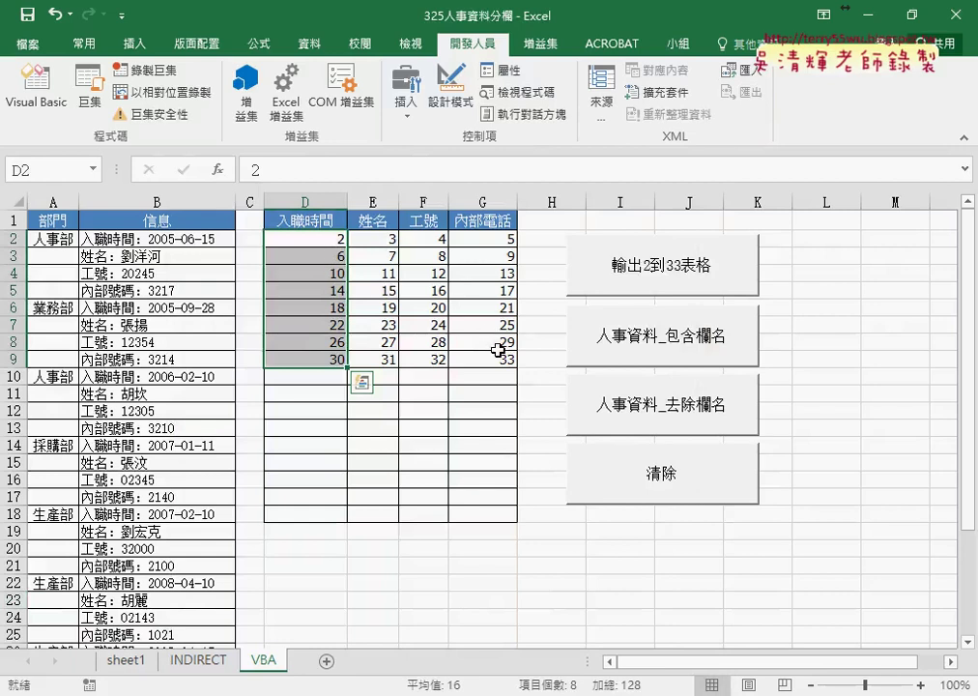
Test the 人事資料_包含欄名 and 人事資料_去除欄名 macros, clear the table, then return to INDIRECT.
click(674, 361)
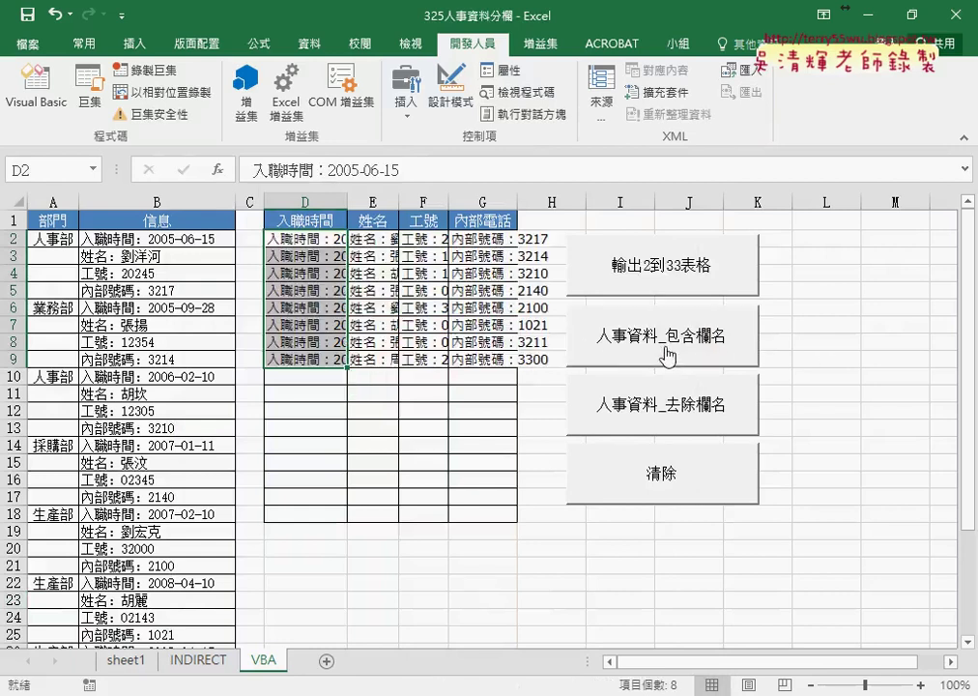
click(659, 412)
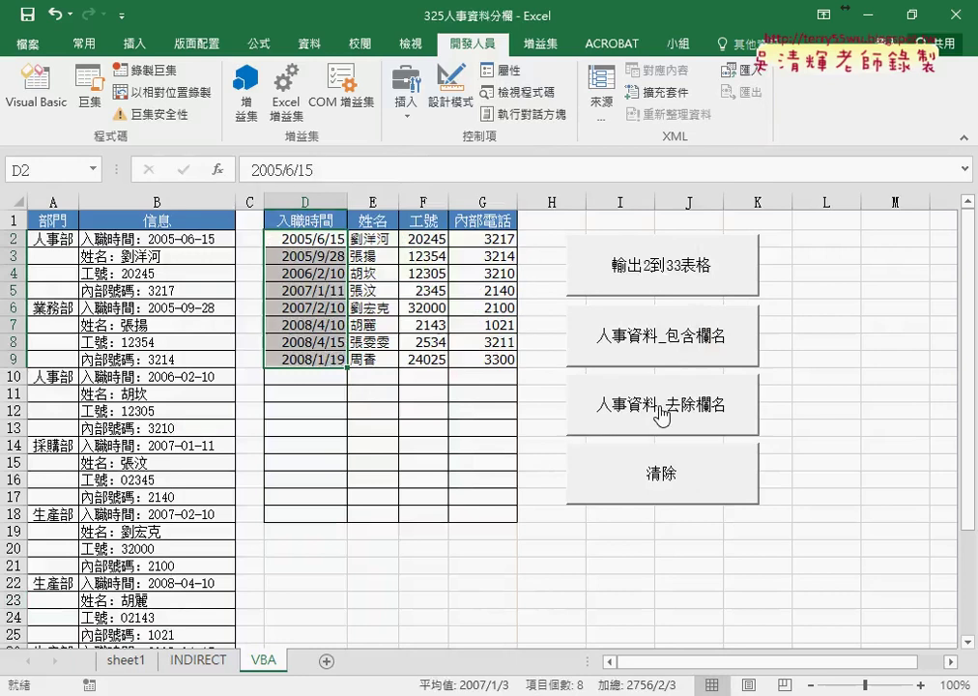
click(661, 479)
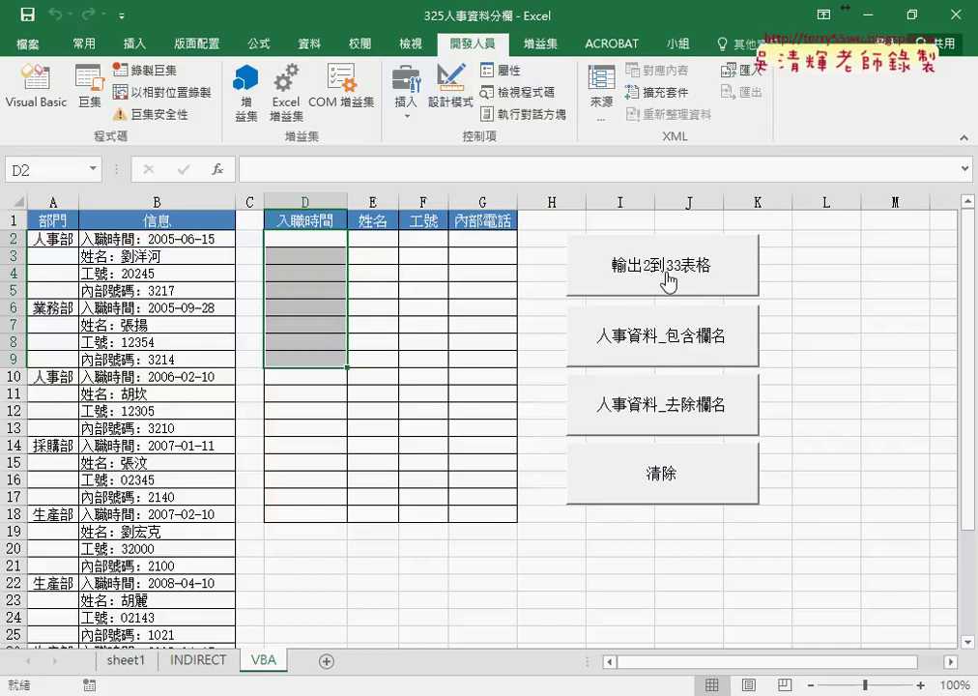
drag(326, 236, 490, 358)
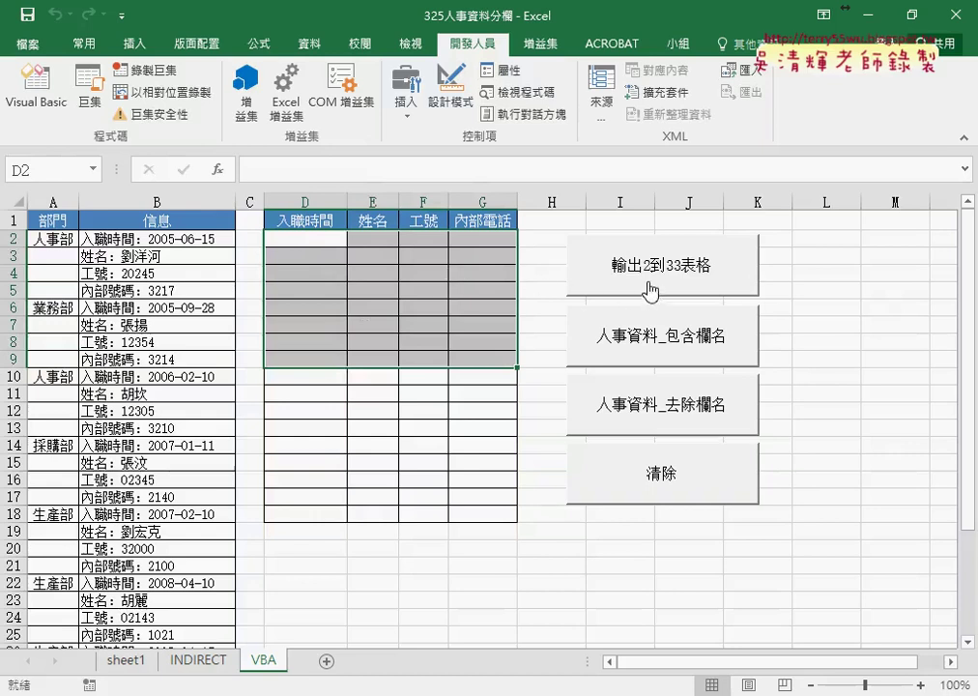
click(196, 662)
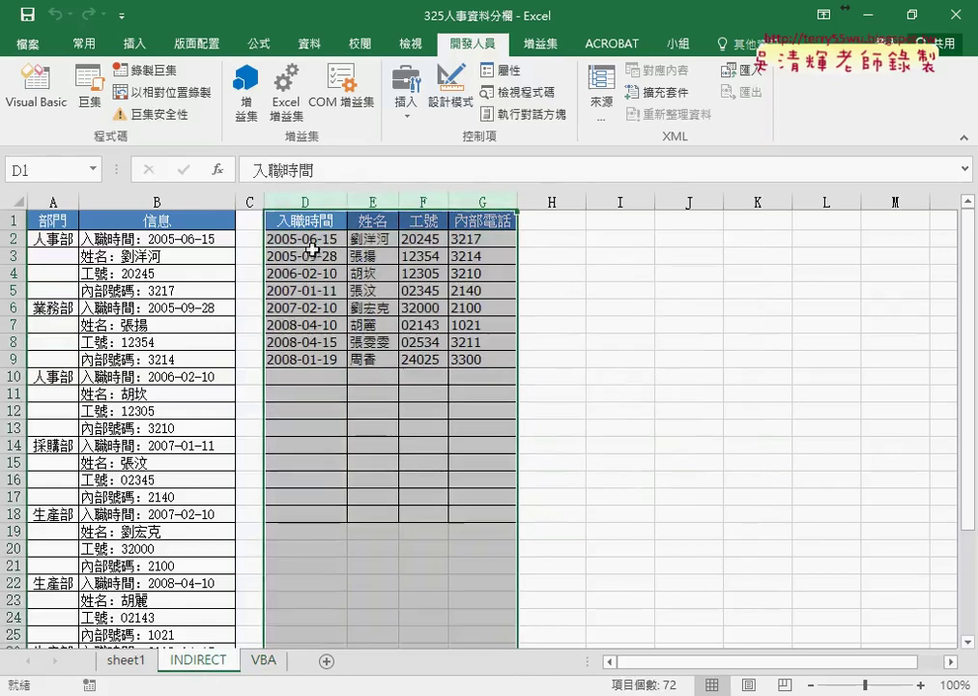
Check D2's INDIRECT formula, then go back to the VBA sheet and deselect the table.
click(311, 239)
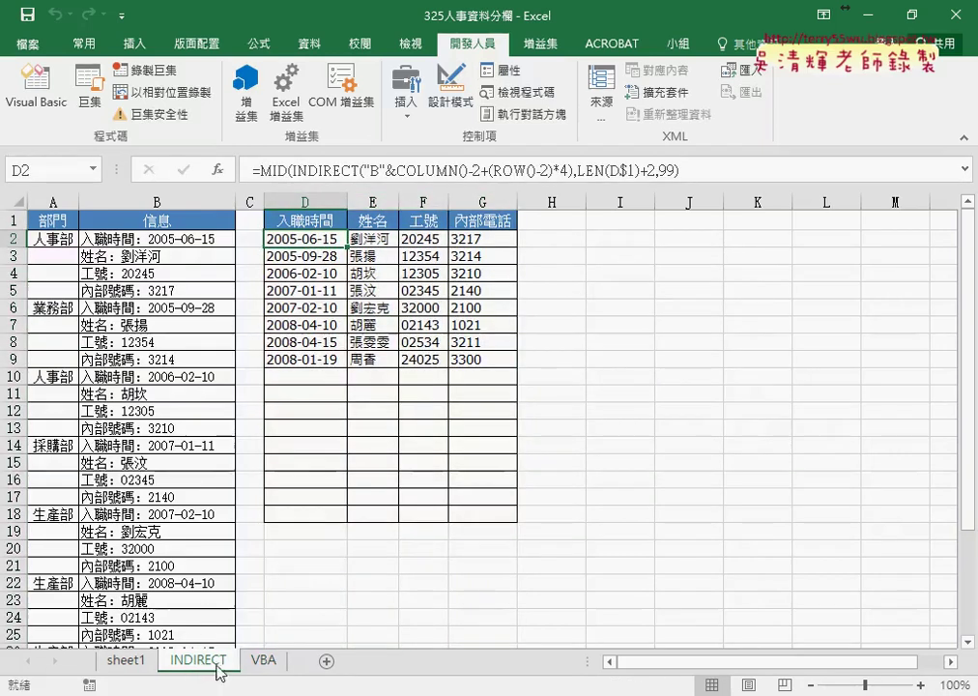
click(265, 661)
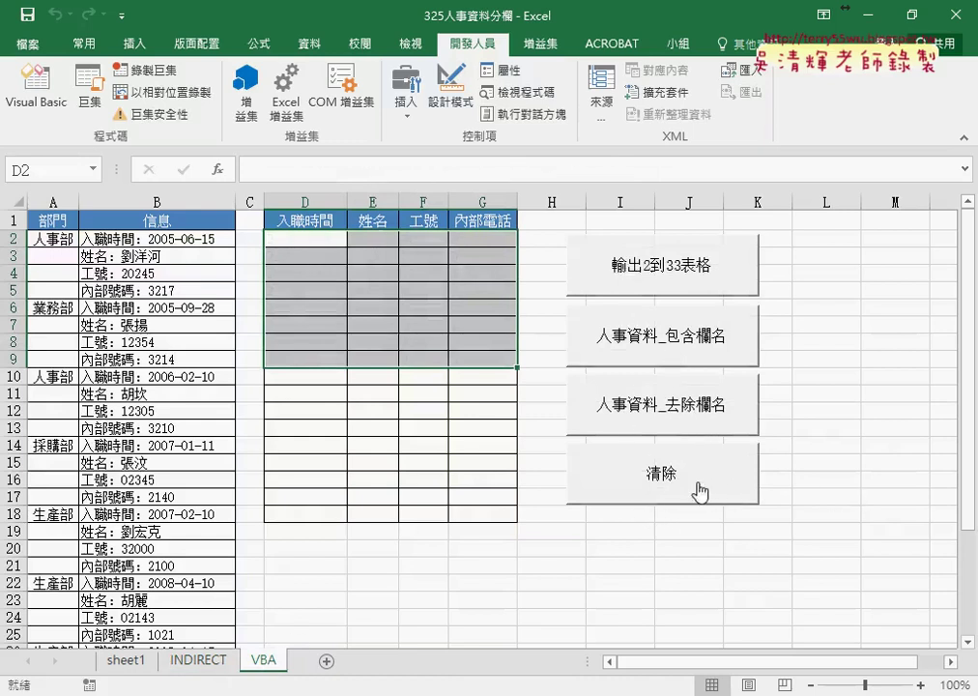
click(823, 483)
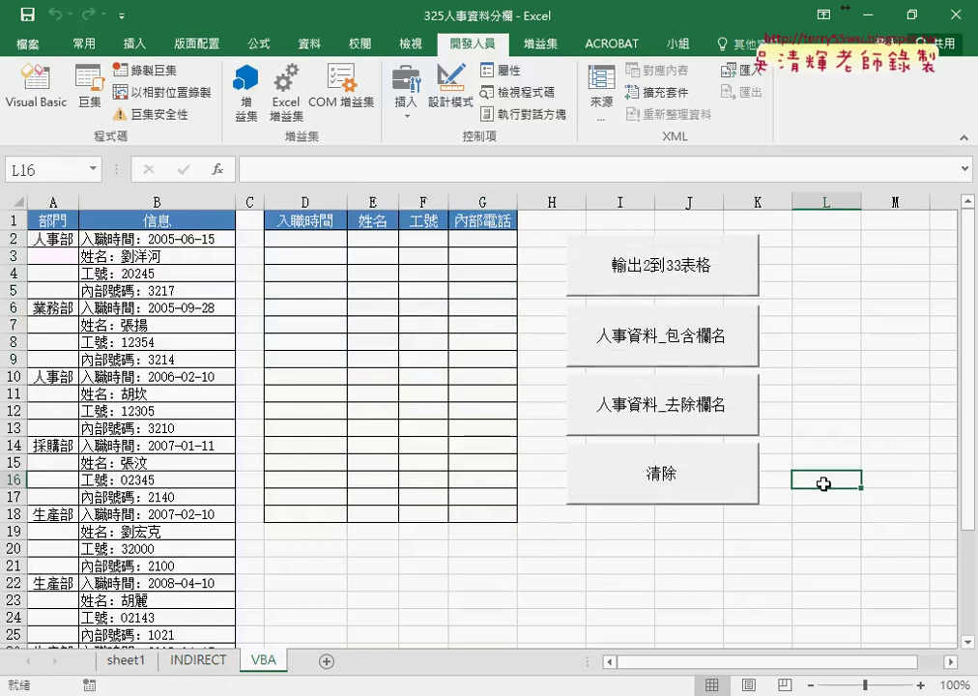
key(Up)
key(Up)
key(Up)
key(Right)
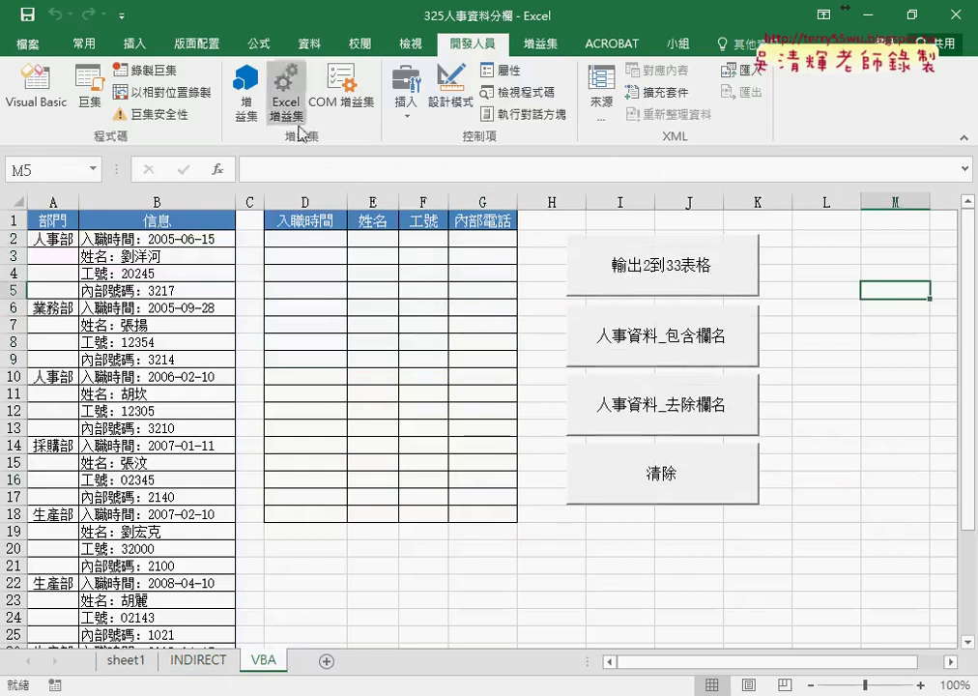
Open Module1 in the Visual Basic editor and move the window aside to show the sheet.
click(44, 97)
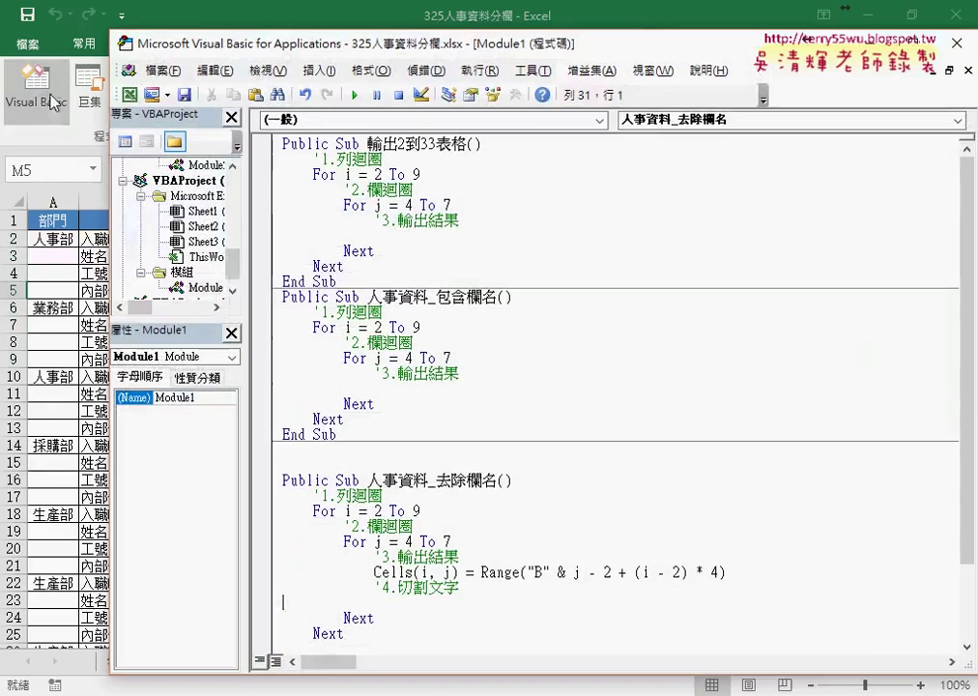
click(205, 287)
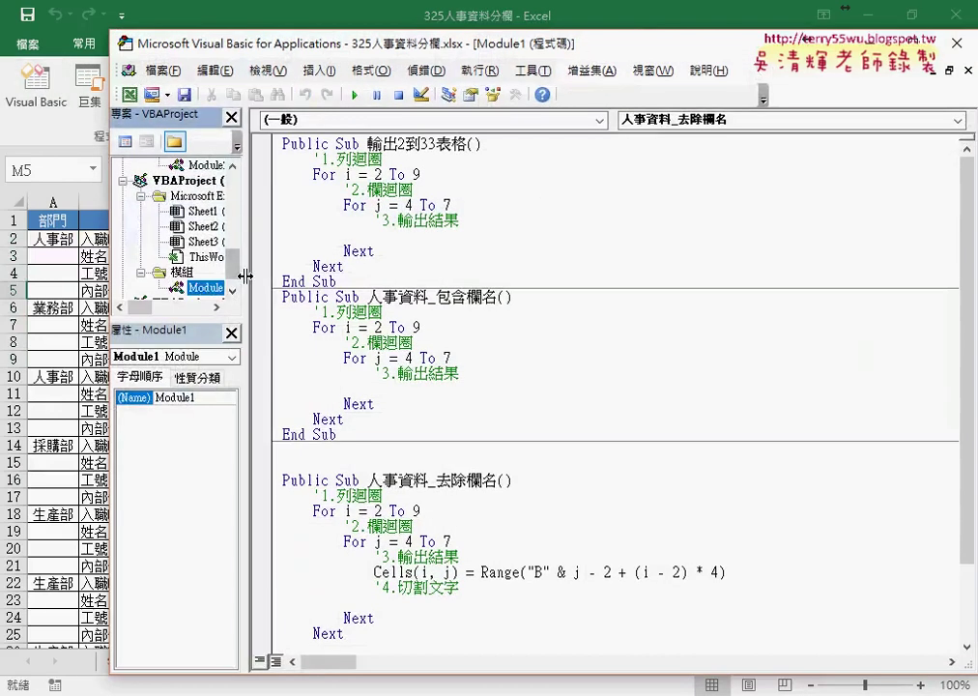
drag(248, 277, 299, 277)
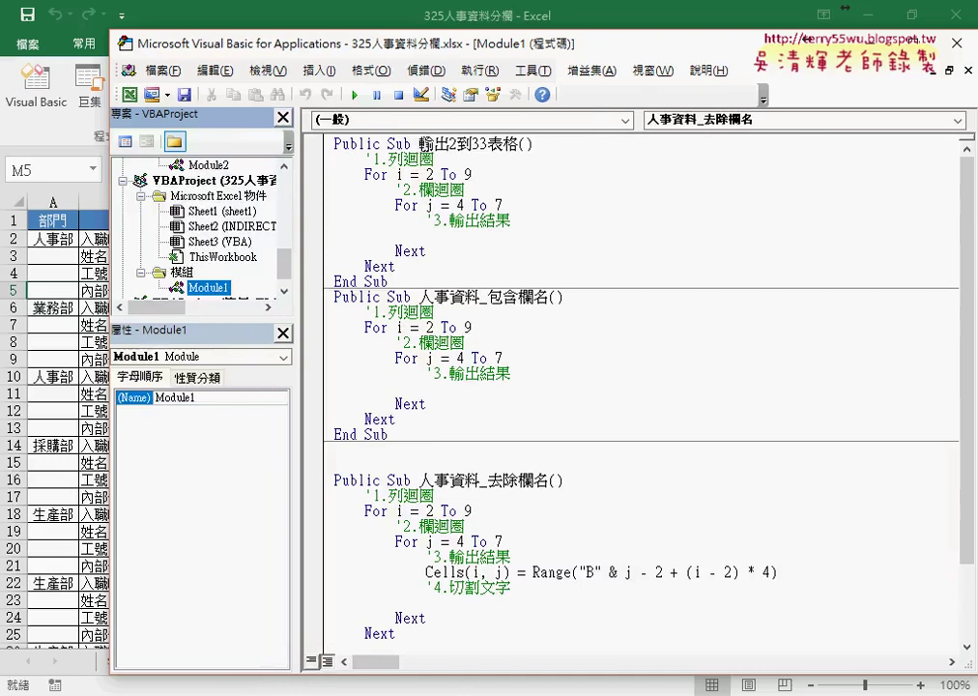
drag(419, 143, 519, 144)
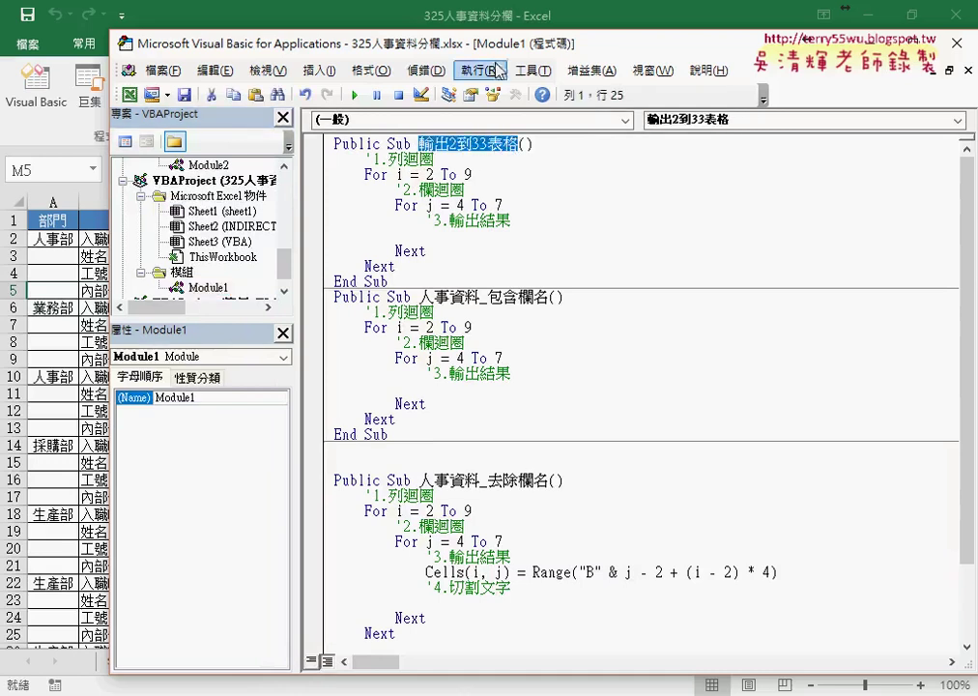
drag(263, 45, 704, 66)
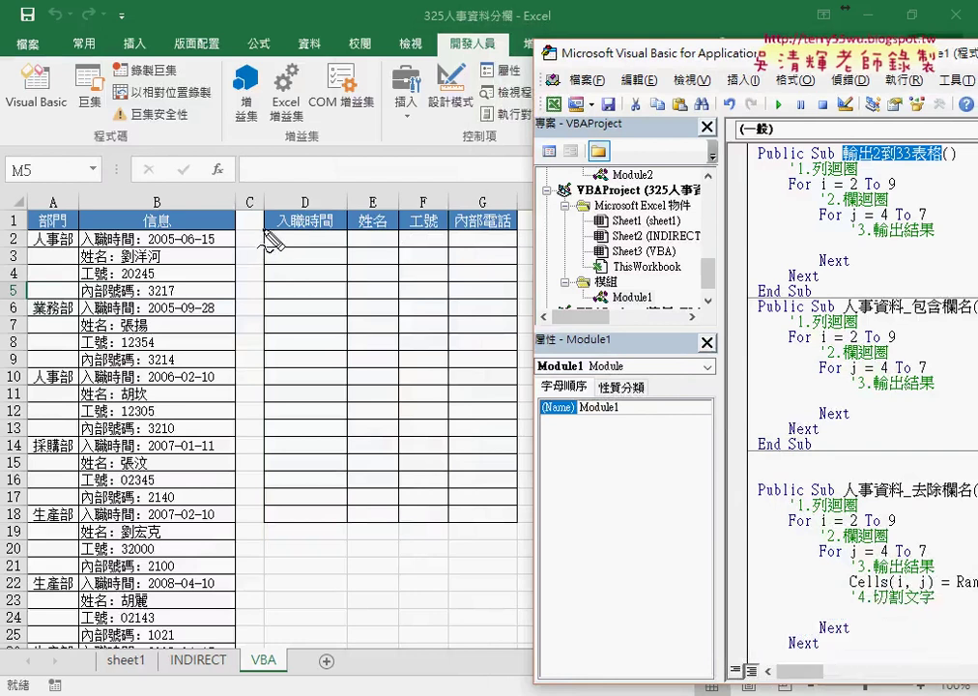
Outline the D2:G9 output table in red, marking rows 2 and 9 as loop bounds.
drag(264, 232, 265, 351)
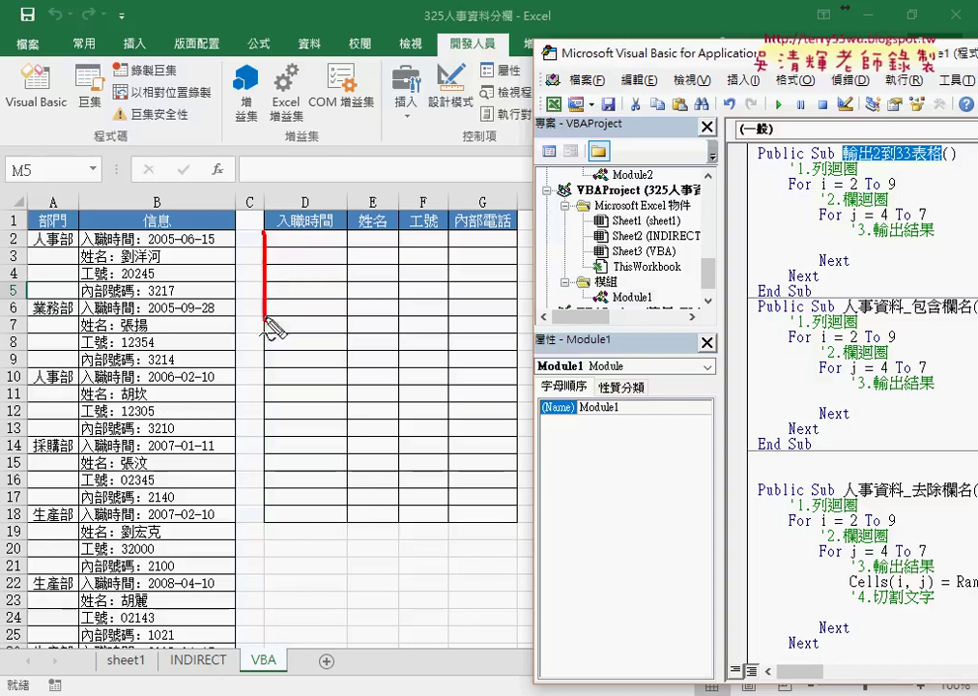
drag(265, 350, 515, 349)
drag(265, 229, 519, 350)
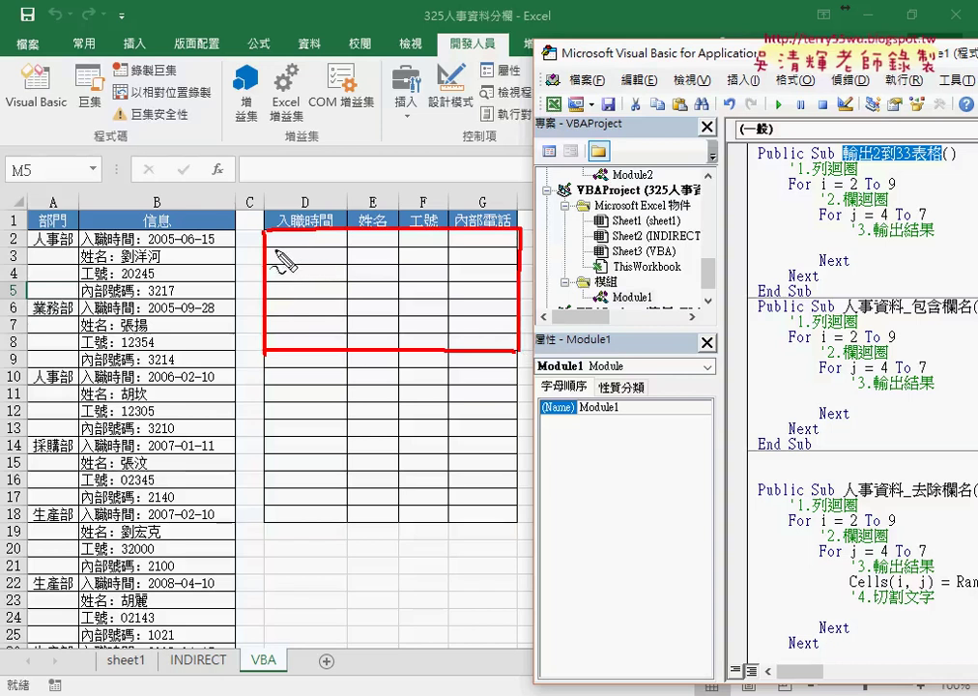
drag(241, 232, 254, 240)
drag(253, 332, 242, 365)
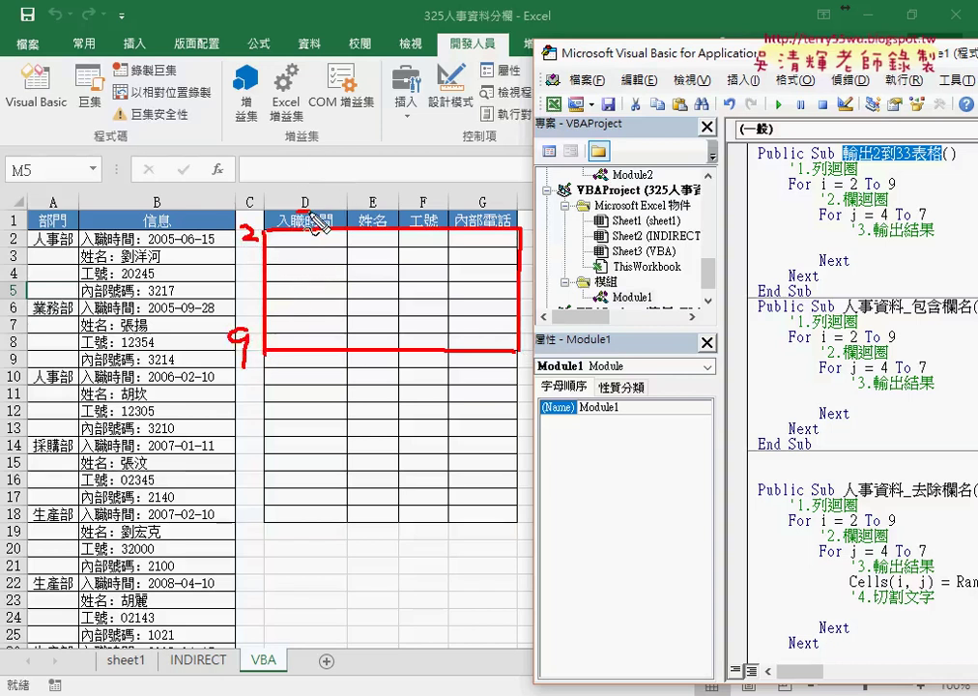
Annotate columns 4 and 7 as column-loop bounds and D2 as the first output cell.
mouse_move(300, 138)
mouse_down()
mouse_move(319, 150)
mouse_move(310, 162)
mouse_up()
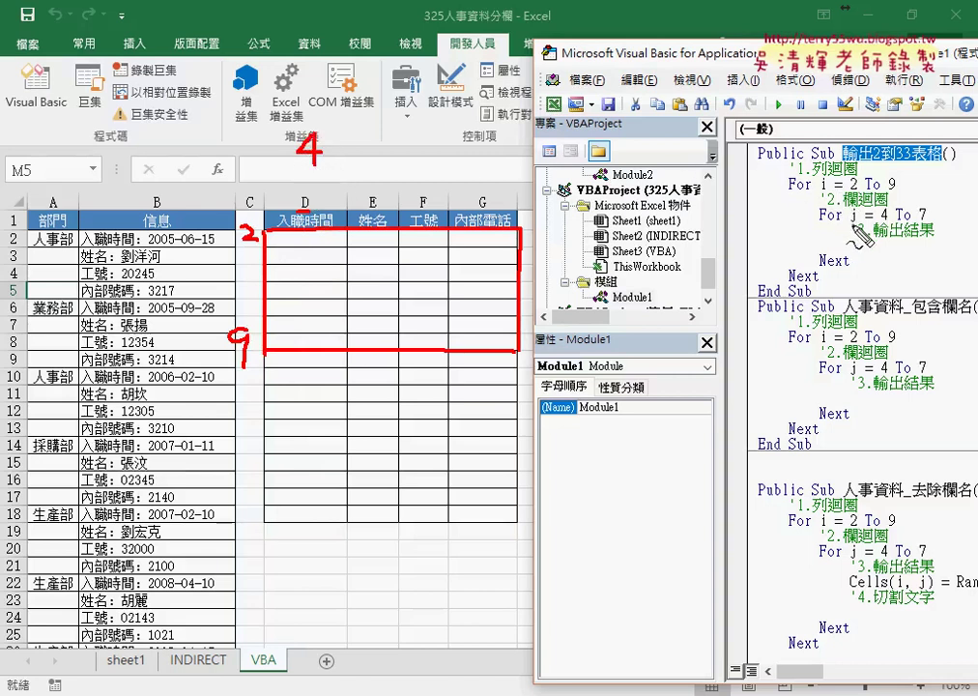
drag(879, 222, 886, 224)
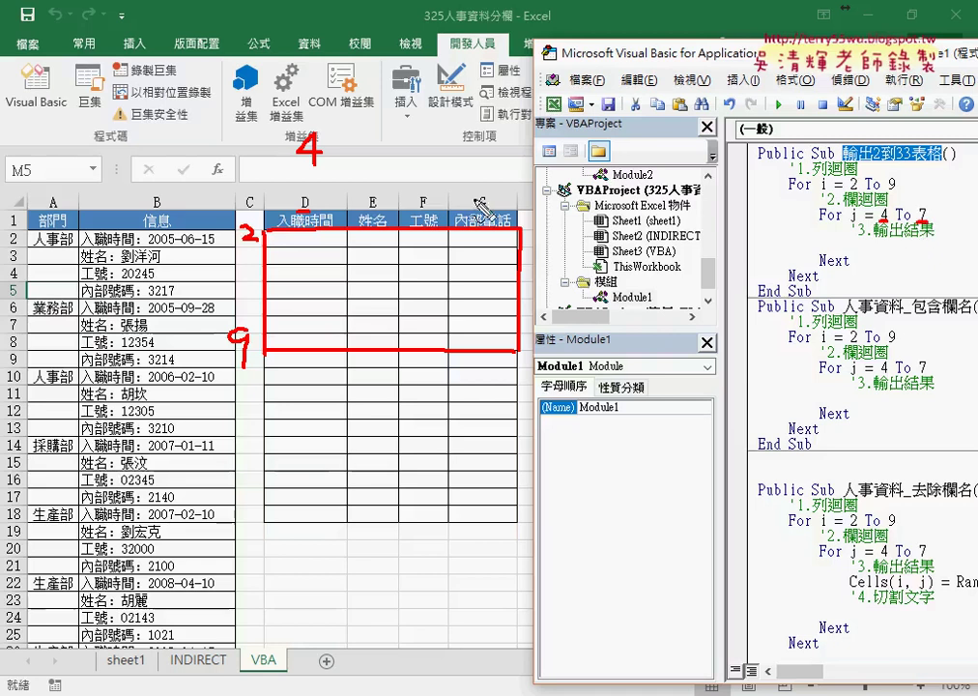
drag(917, 223, 931, 222)
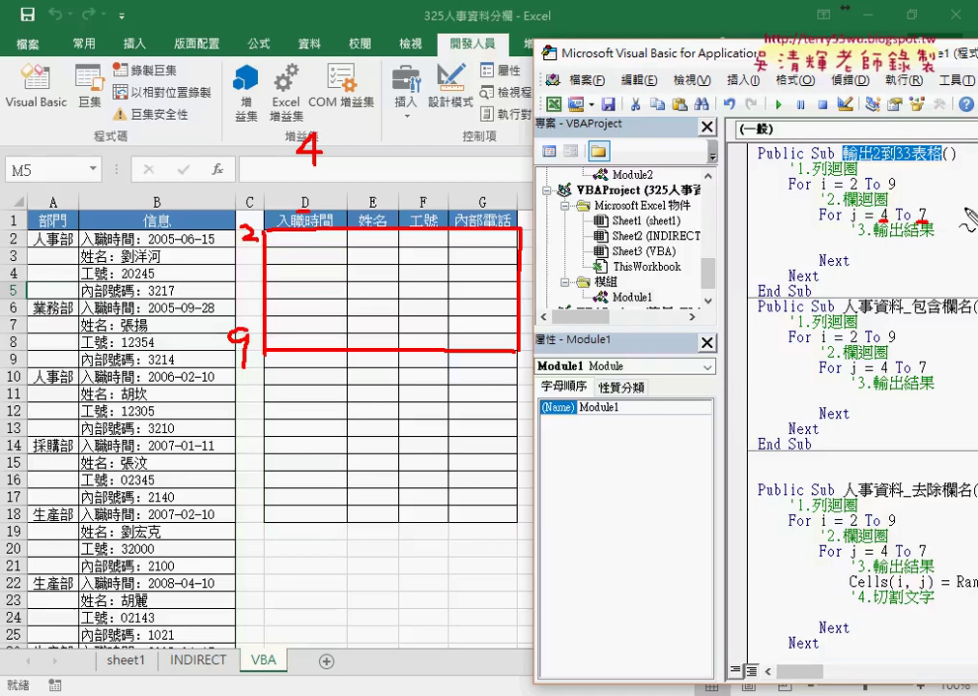
drag(473, 120, 487, 176)
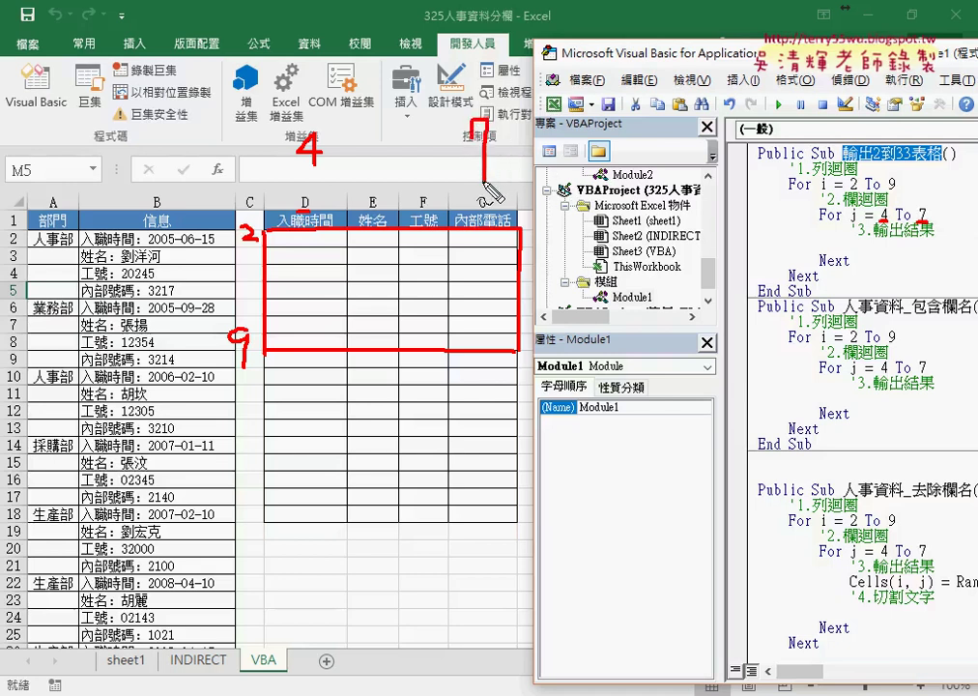
drag(869, 258, 878, 257)
drag(279, 228, 323, 230)
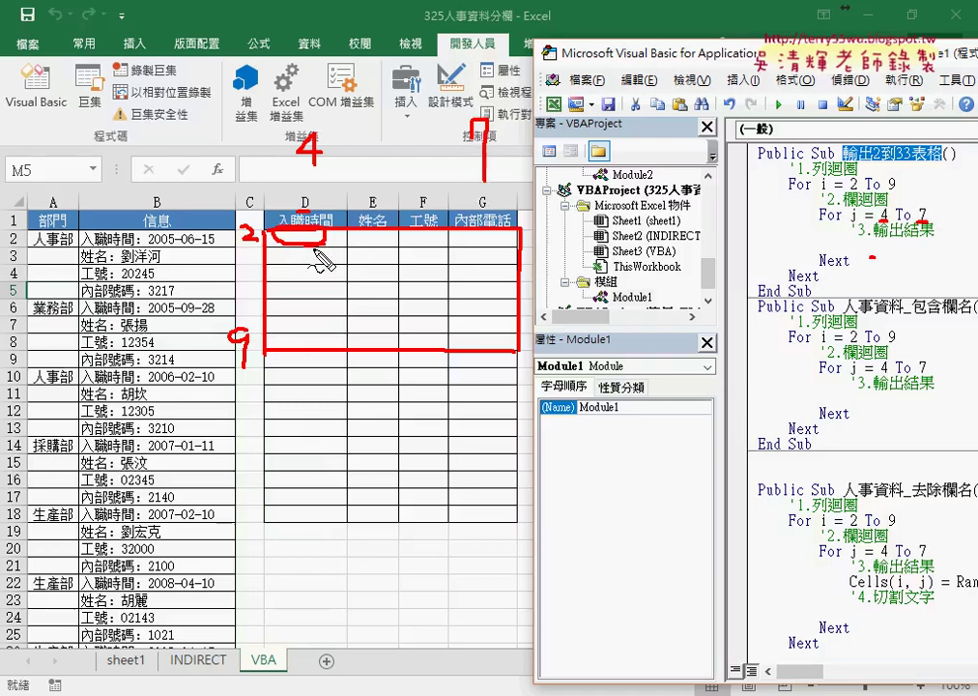
drag(798, 186, 807, 184)
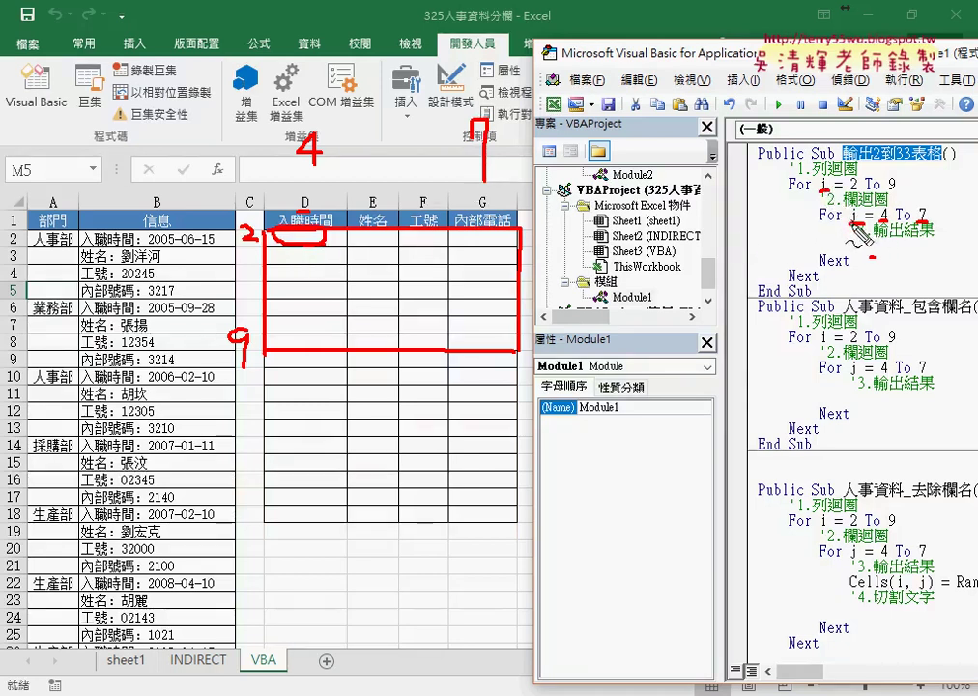
key(Escape)
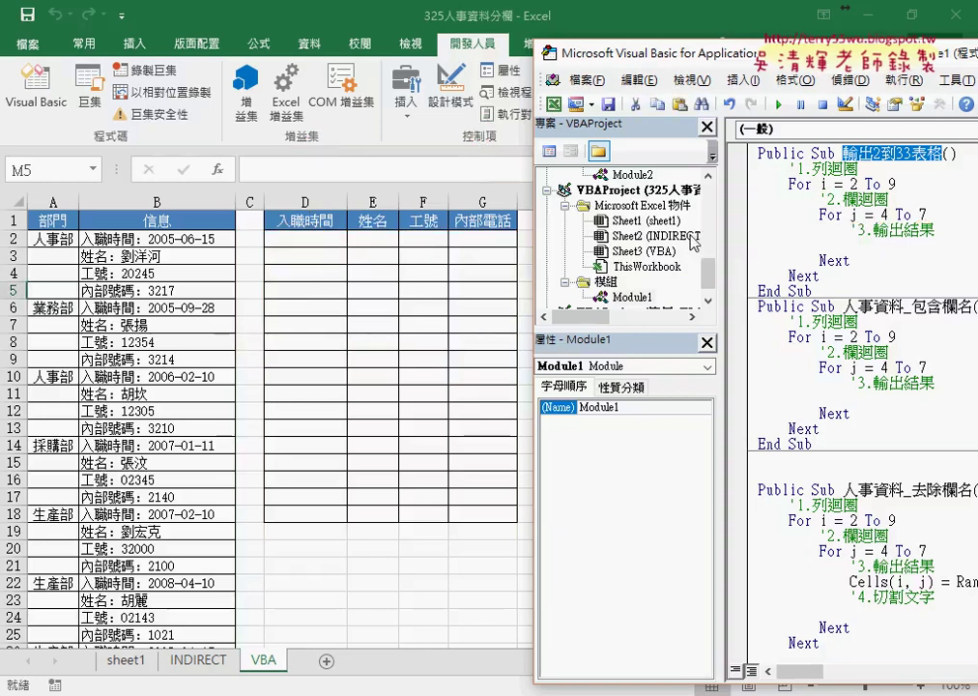
Write cells(i,j) on the output line and mark column 4 and D2 as the start.
click(878, 242)
text(ell)
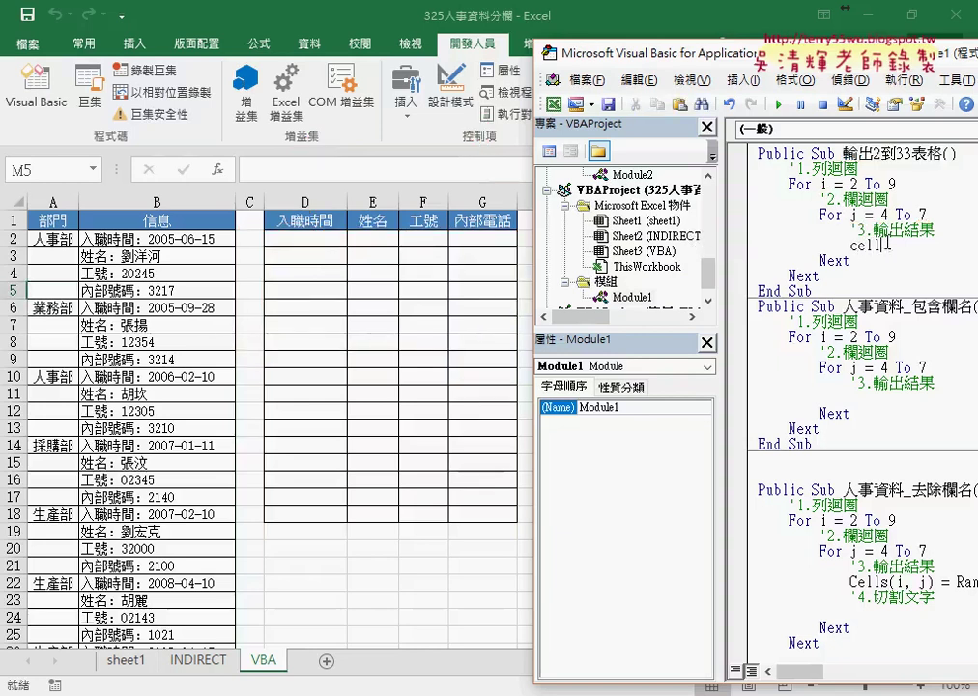
text(s(i,j)
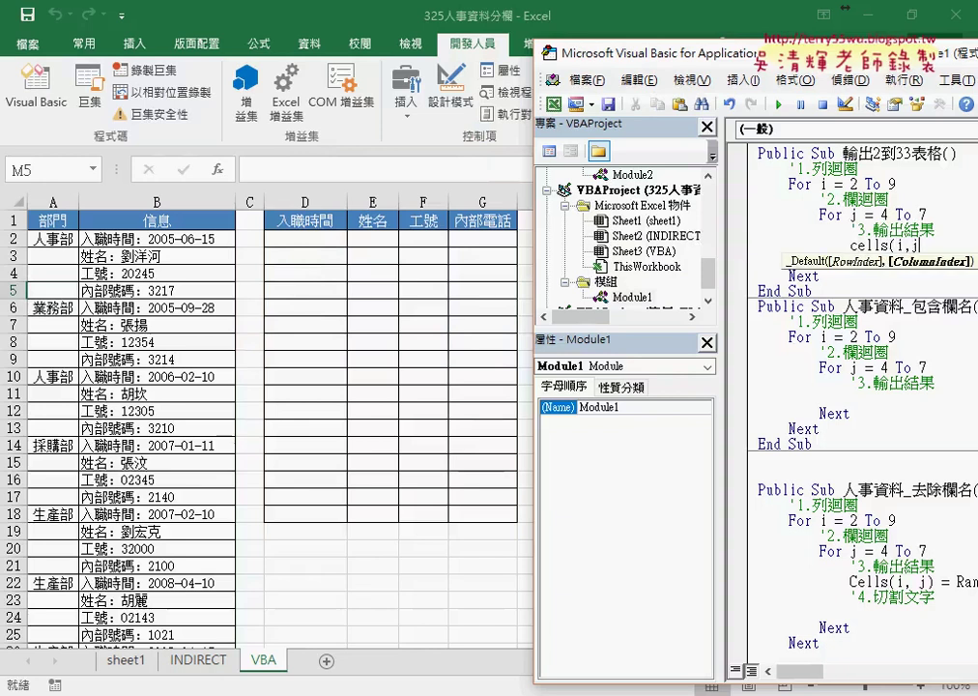
text())
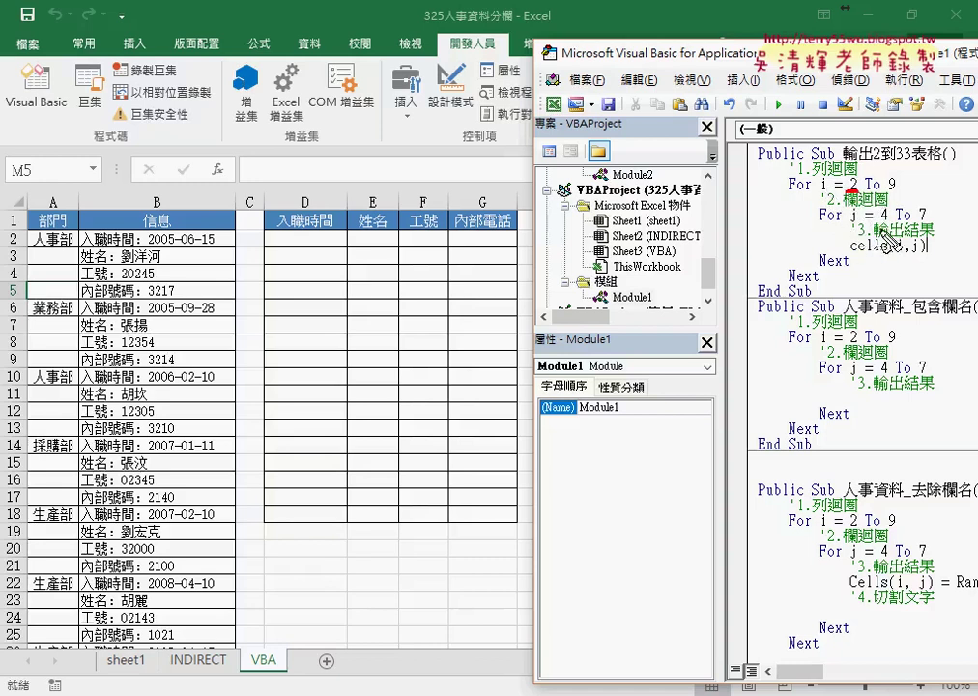
drag(879, 221, 891, 223)
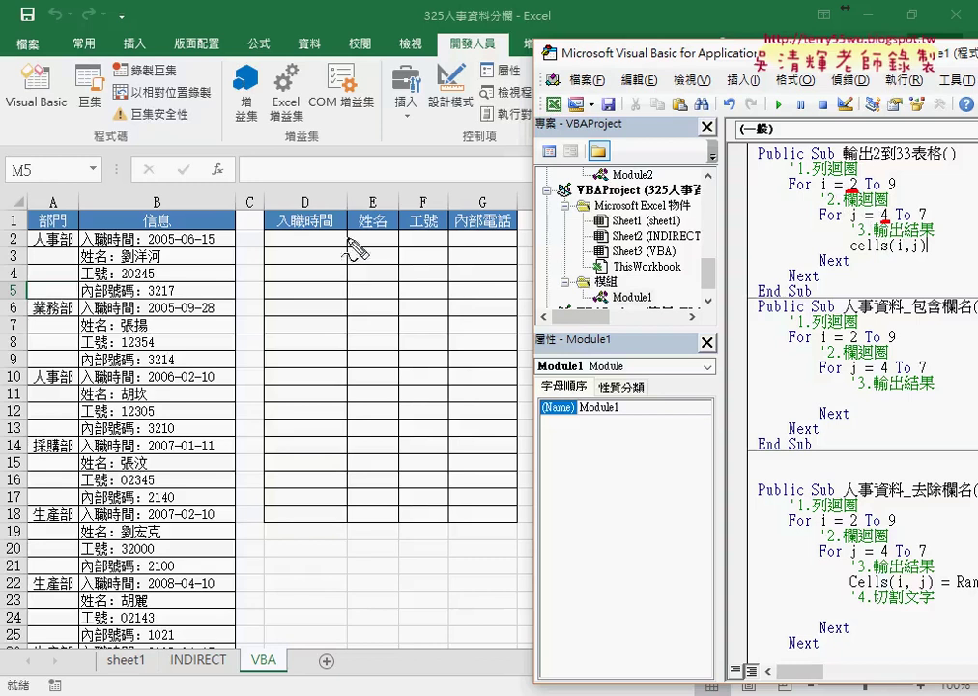
drag(282, 229, 330, 247)
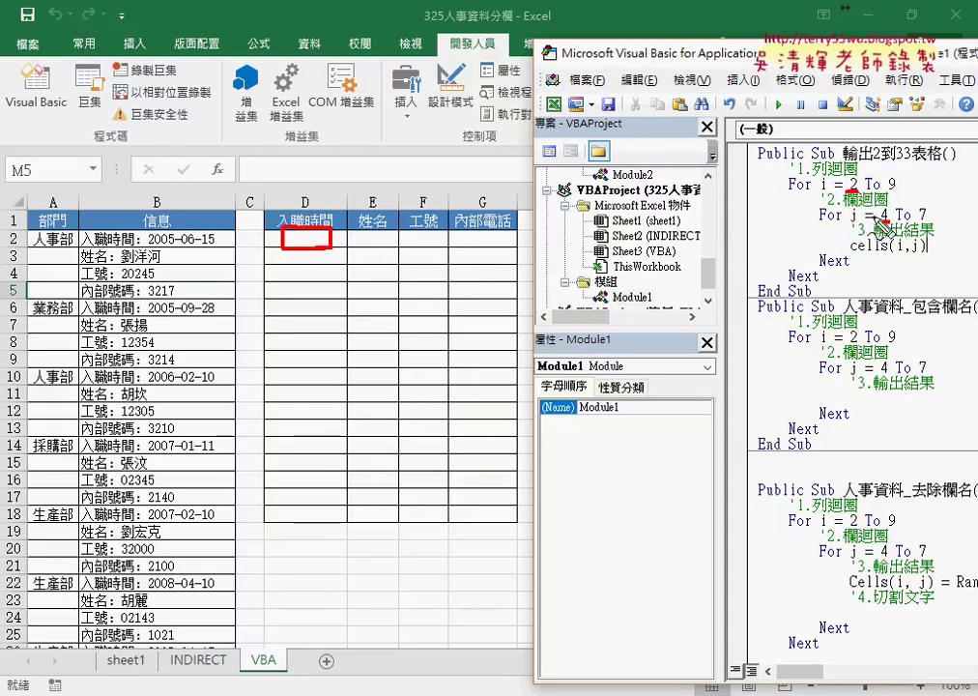
Illustrate the column loop filling E2–G2 and the row loop moving to D3.
mouse_move(821, 261)
mouse_down()
mouse_move(814, 218)
mouse_move(807, 225)
mouse_up()
drag(358, 243, 494, 229)
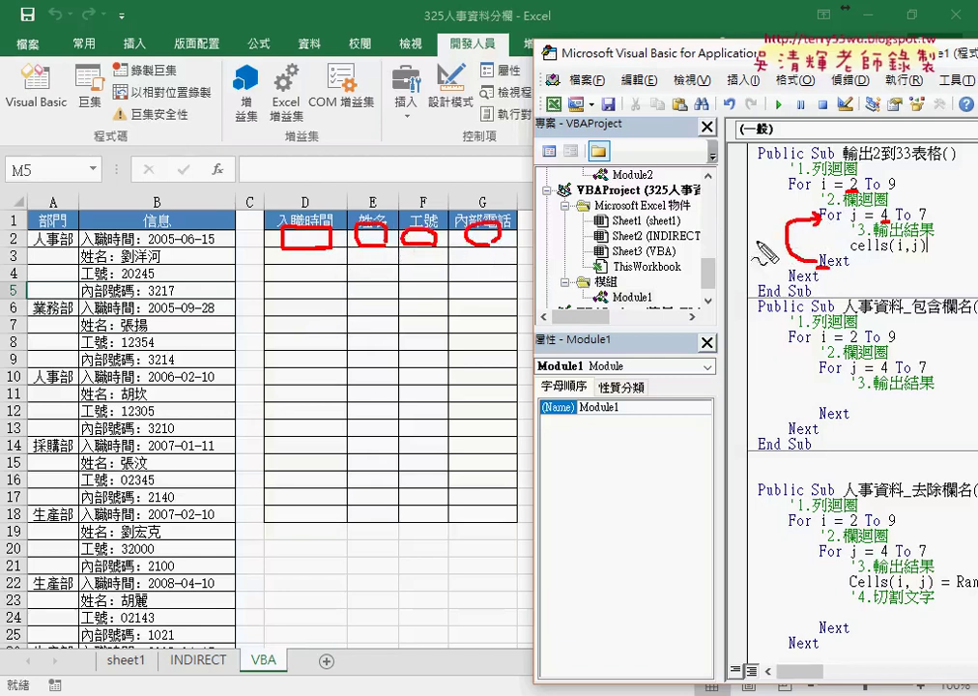
mouse_move(815, 278)
mouse_down()
mouse_move(748, 222)
mouse_move(779, 174)
mouse_up()
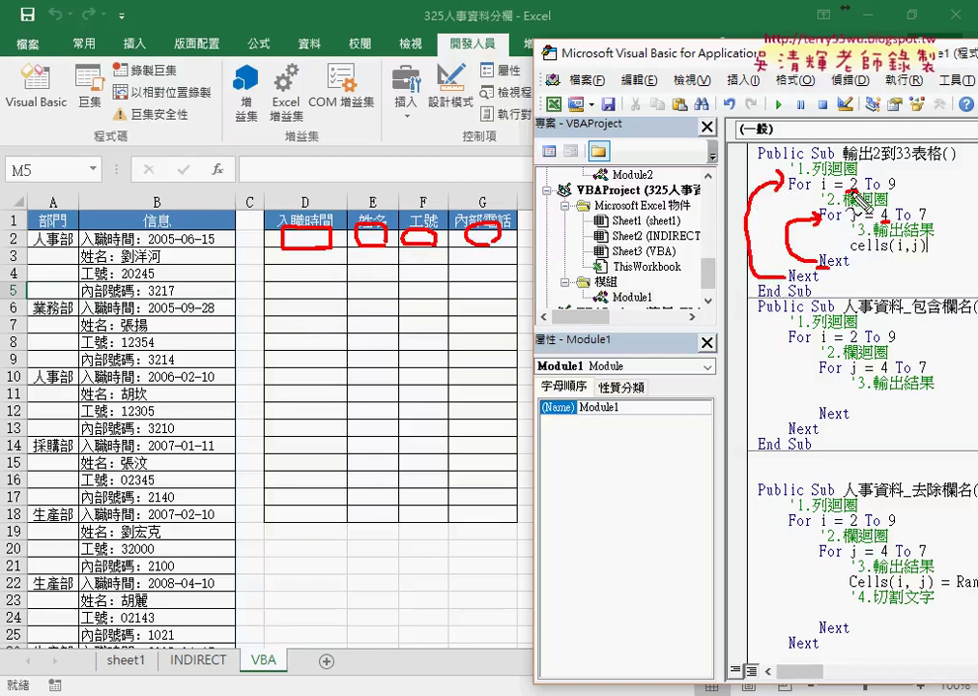
mouse_move(279, 245)
mouse_down()
mouse_move(321, 263)
mouse_move(382, 261)
mouse_up()
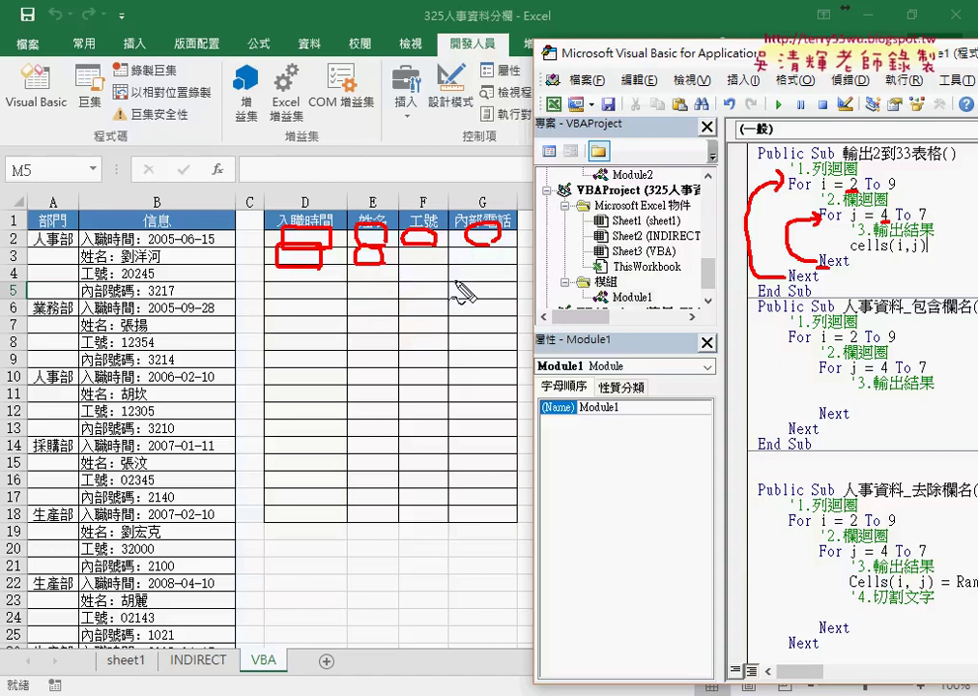
key(Escape)
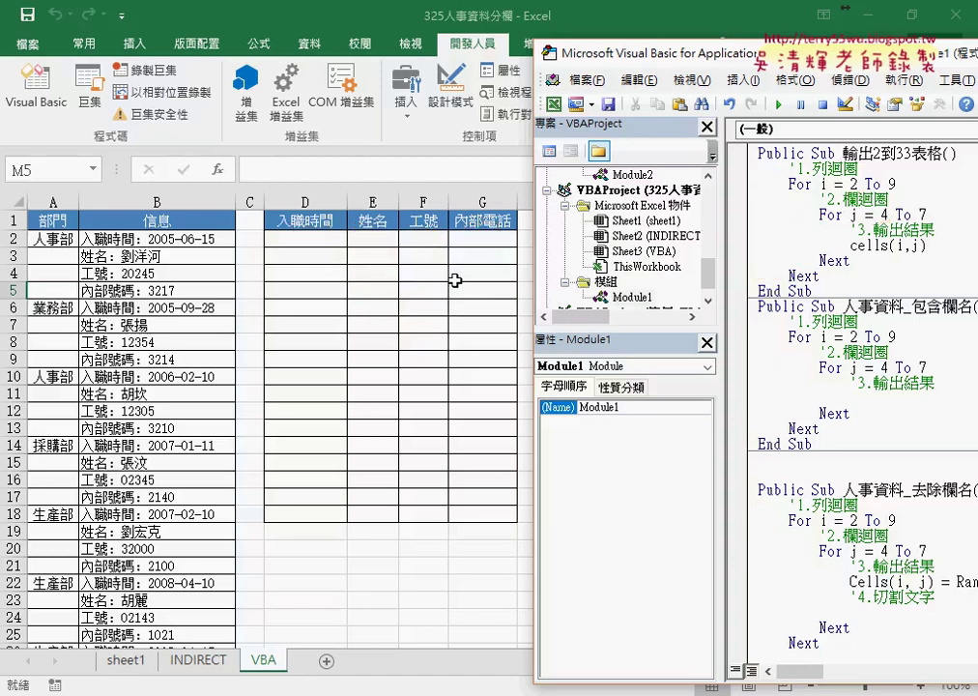
Complete the line as Cells(i, j) = j - 3 and run it, filling D2:G9 with 1900/1/1, 2, 3, 4.
text(=)
drag(649, 59, 474, 36)
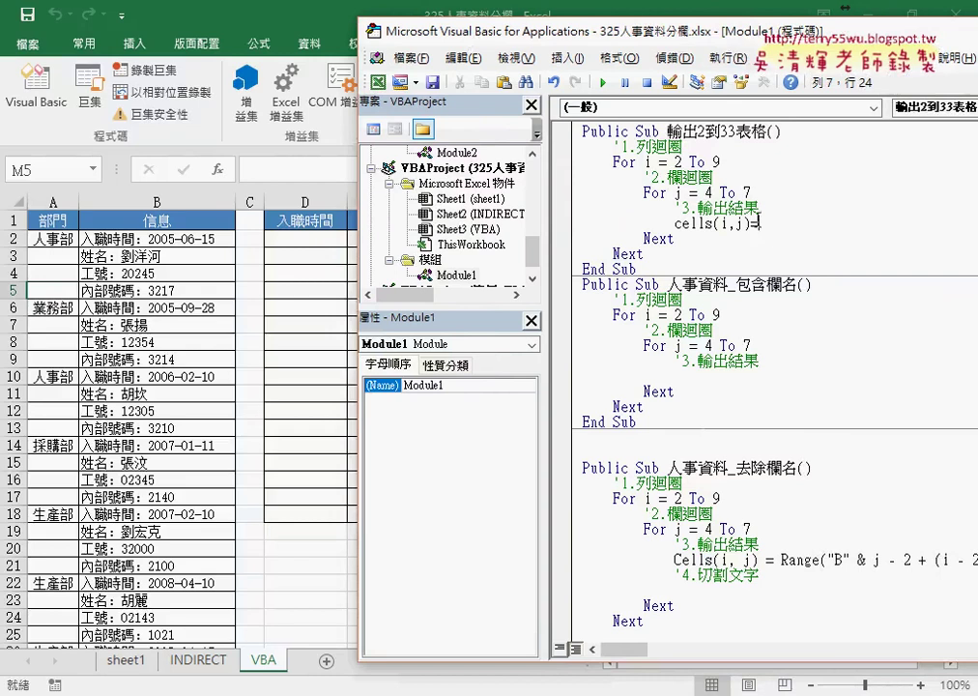
click(676, 200)
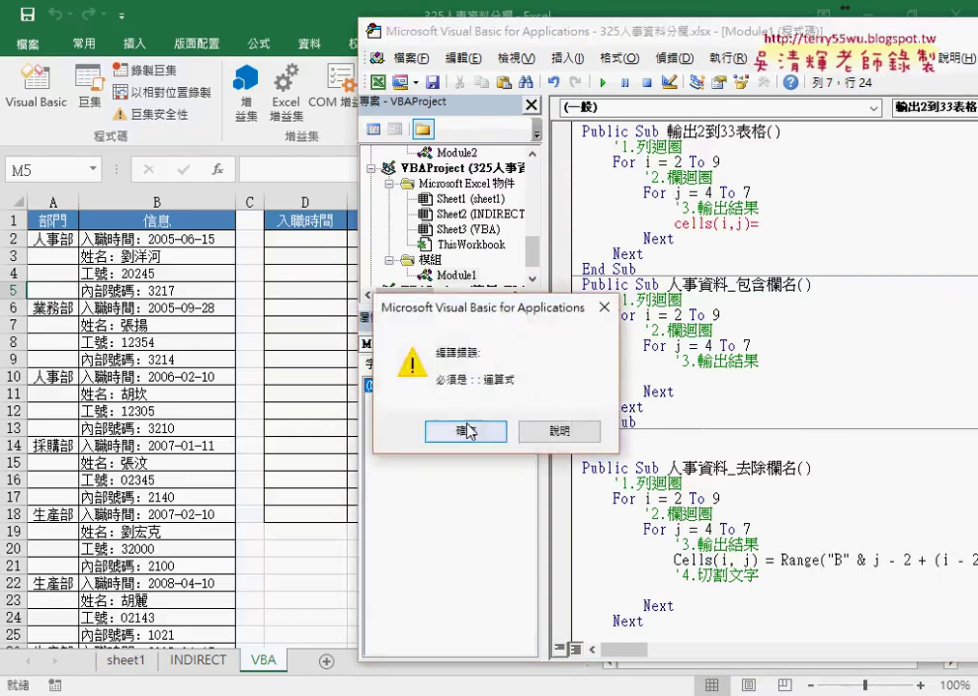
click(465, 431)
double_click(676, 193)
double_click(647, 161)
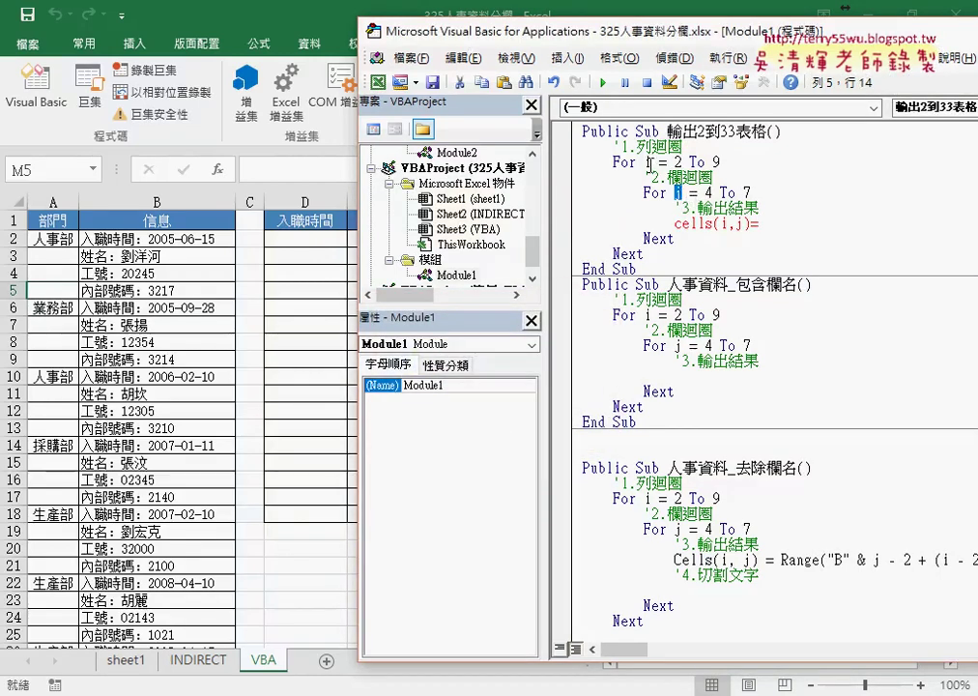
click(775, 225)
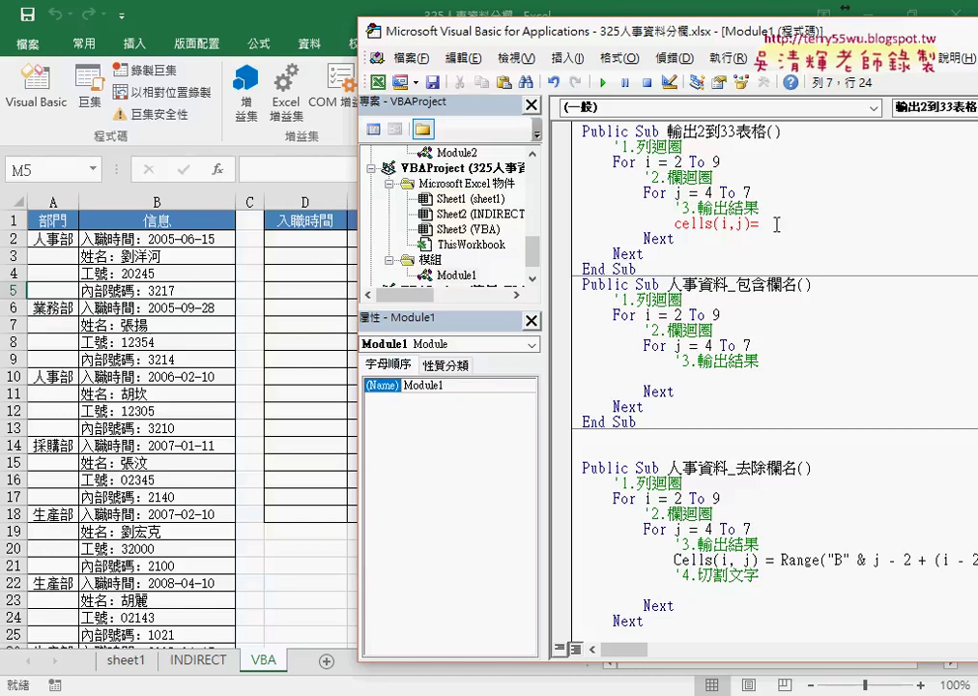
text(j-)
text(3)
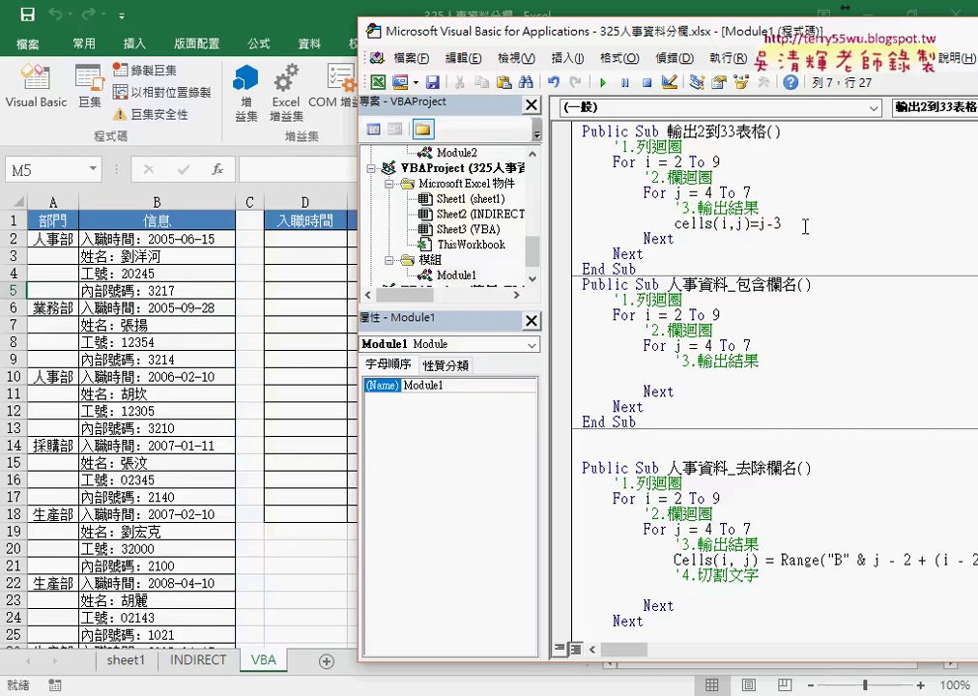
drag(759, 224, 781, 224)
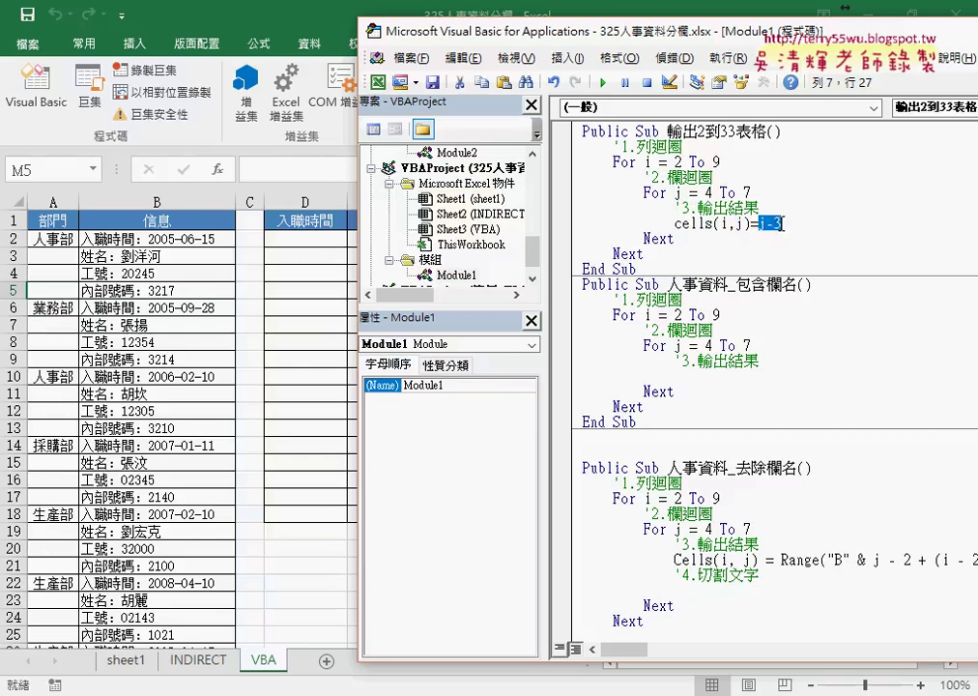
drag(526, 30, 688, 39)
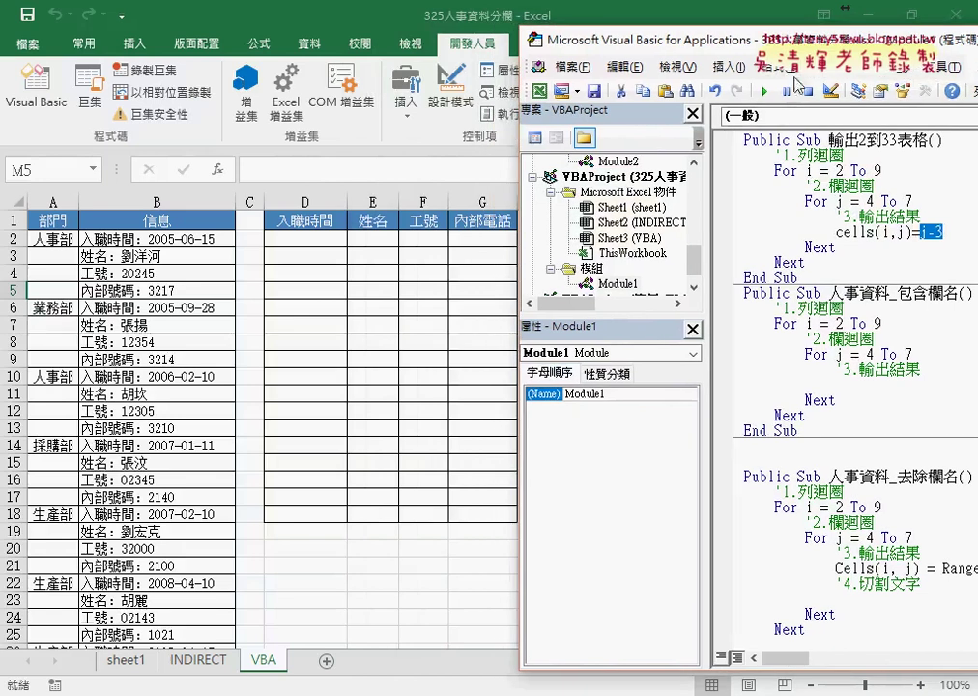
click(764, 91)
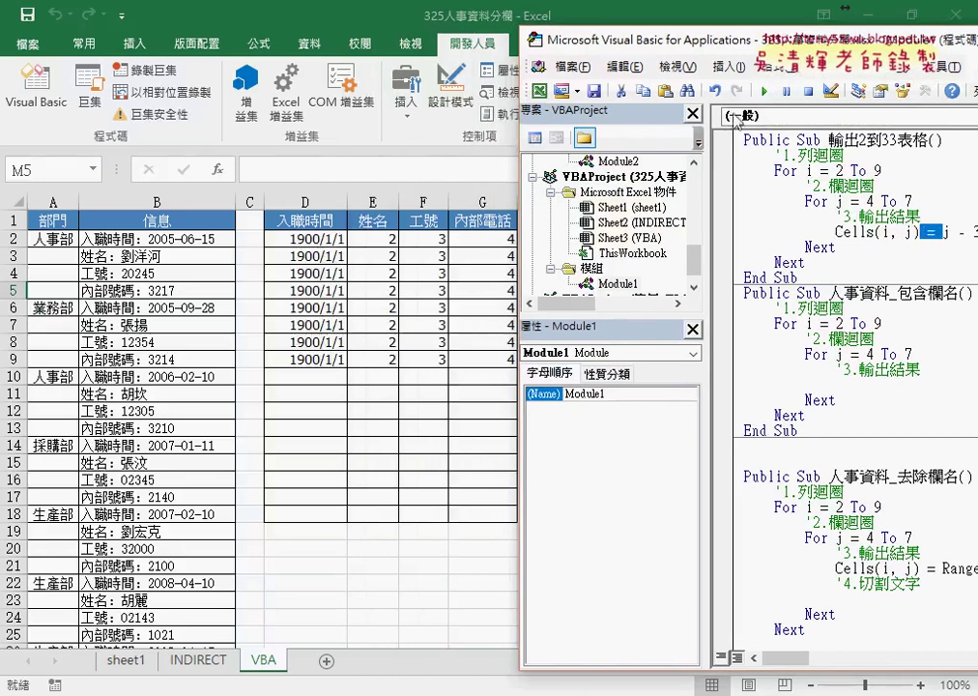
Format D2:D9 as General so column D shows 1, then return to the VBA editor.
drag(314, 239, 319, 360)
right_click(319, 345)
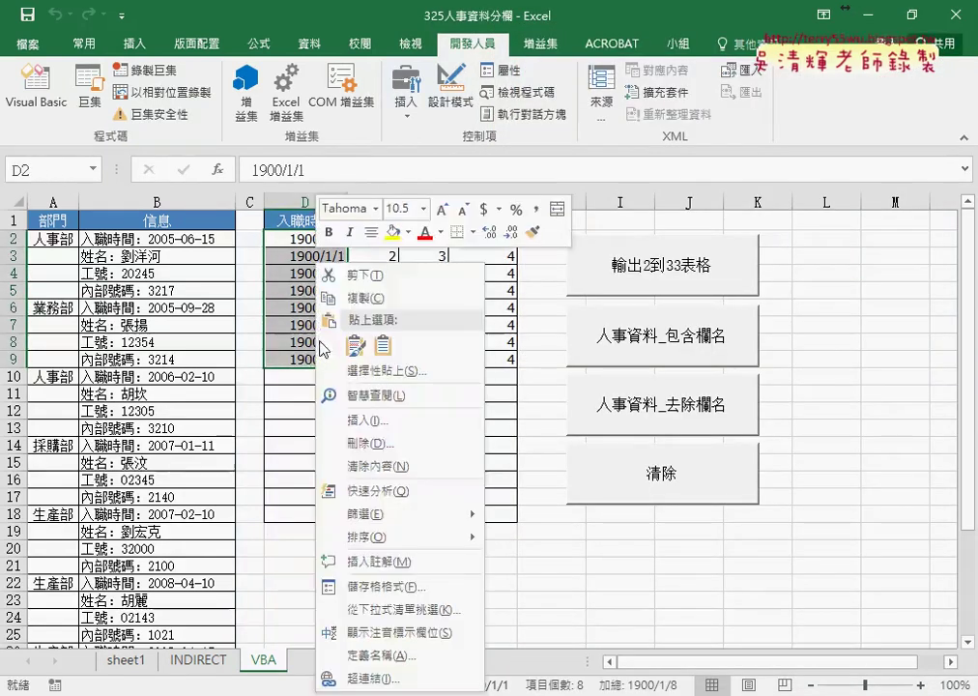
click(392, 587)
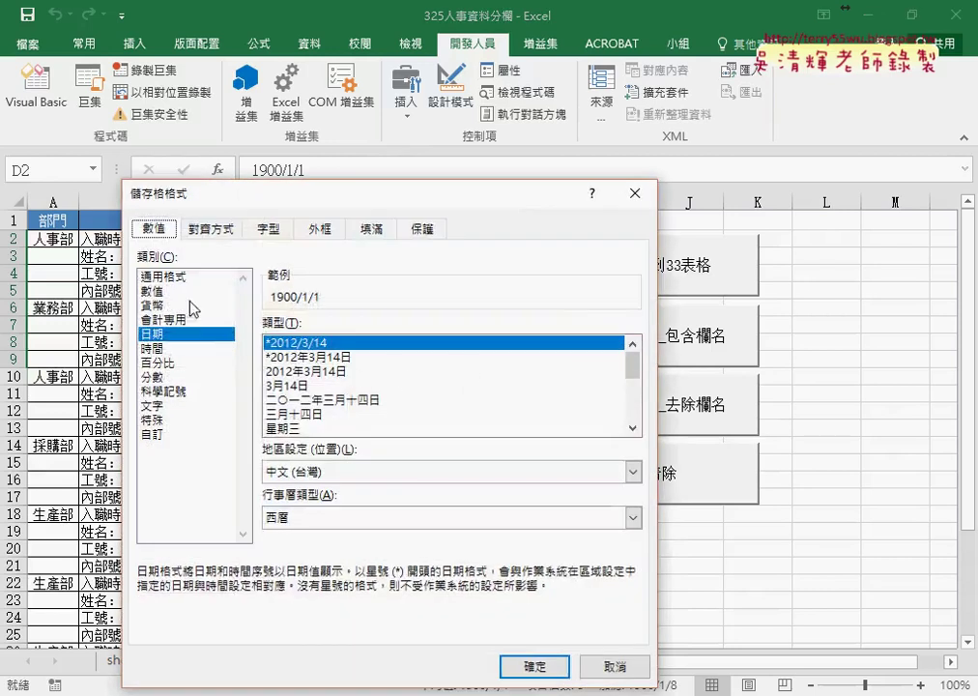
click(169, 276)
click(535, 667)
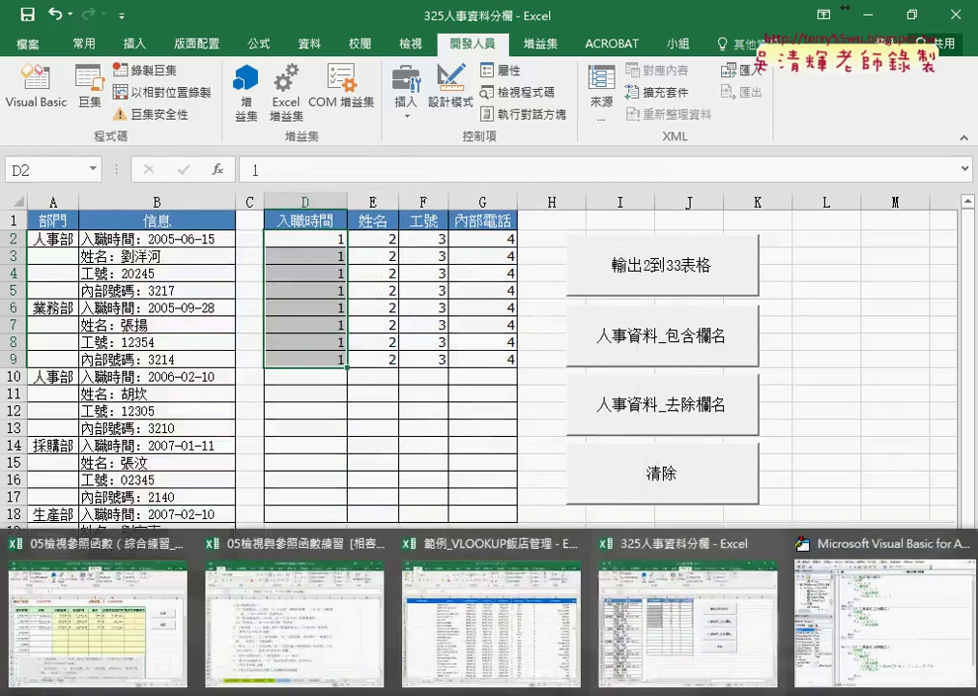
click(879, 628)
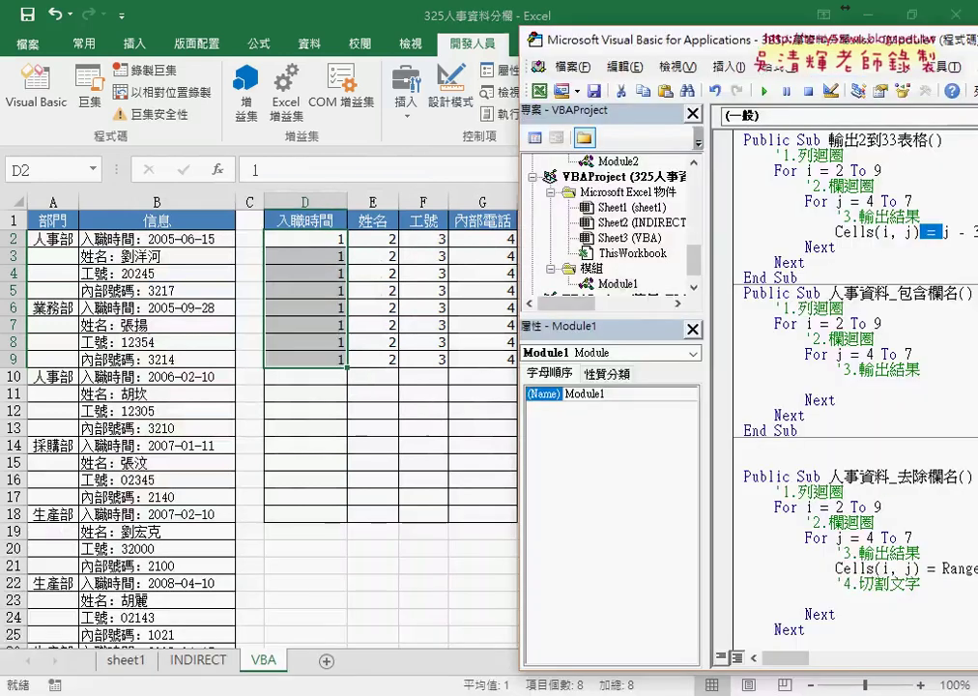
Extend the formula to Cells(i, j) = j - 3 + (i - 2) * 4 and run the macro.
drag(691, 44, 478, 40)
click(779, 228)
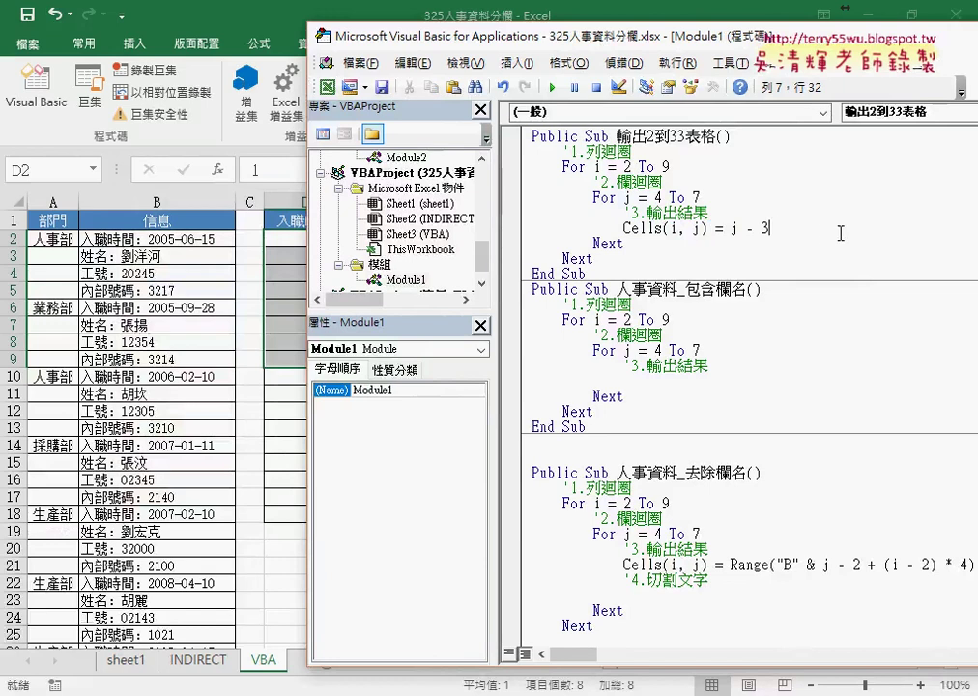
text(+)
text(i)
text(-2)
click(625, 228)
text(()
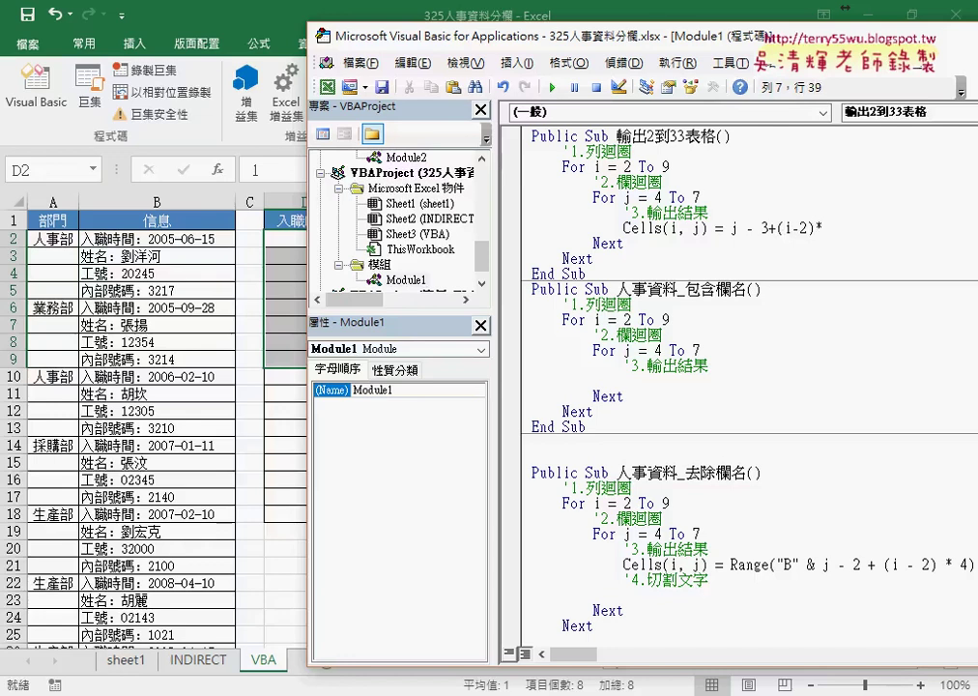
text(4)
drag(730, 228, 831, 228)
drag(580, 35, 790, 33)
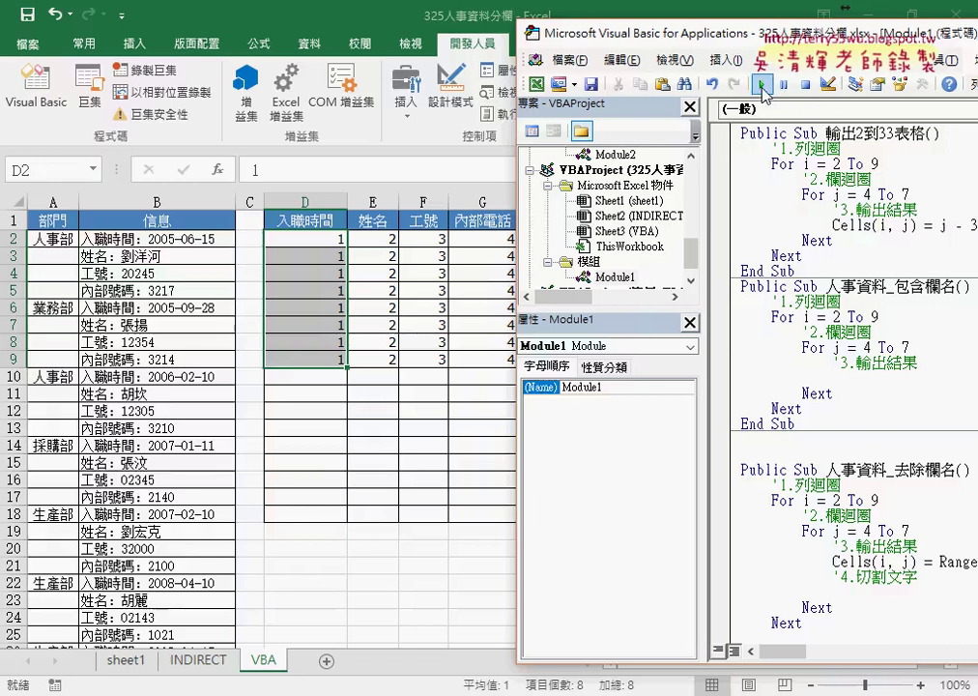
click(763, 85)
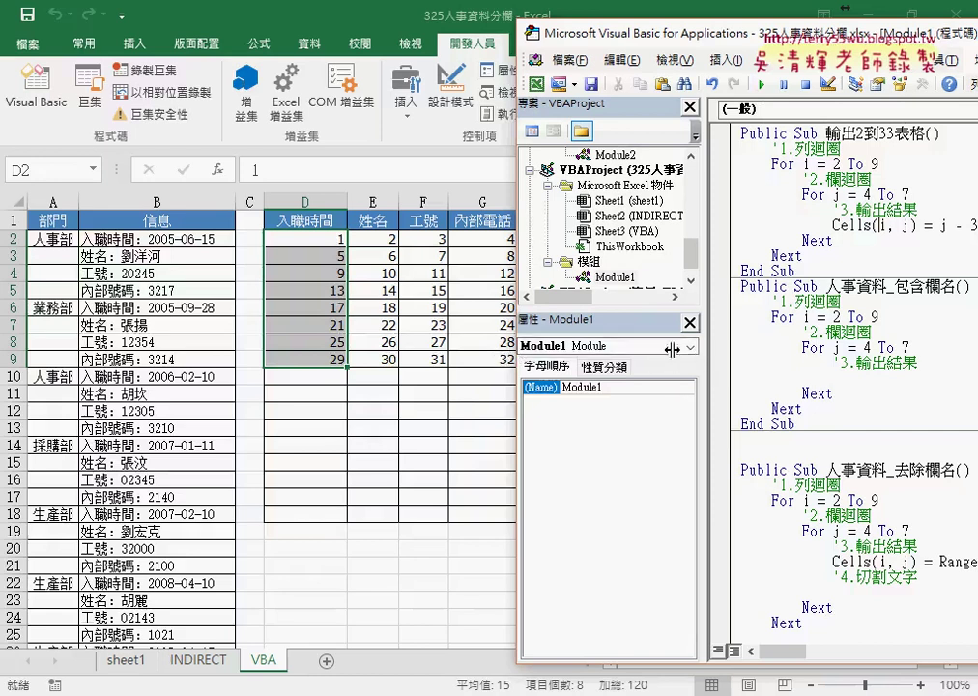
Change j - 3 to j - 2 and rerun, so the table starts at 2.
drag(672, 349, 577, 349)
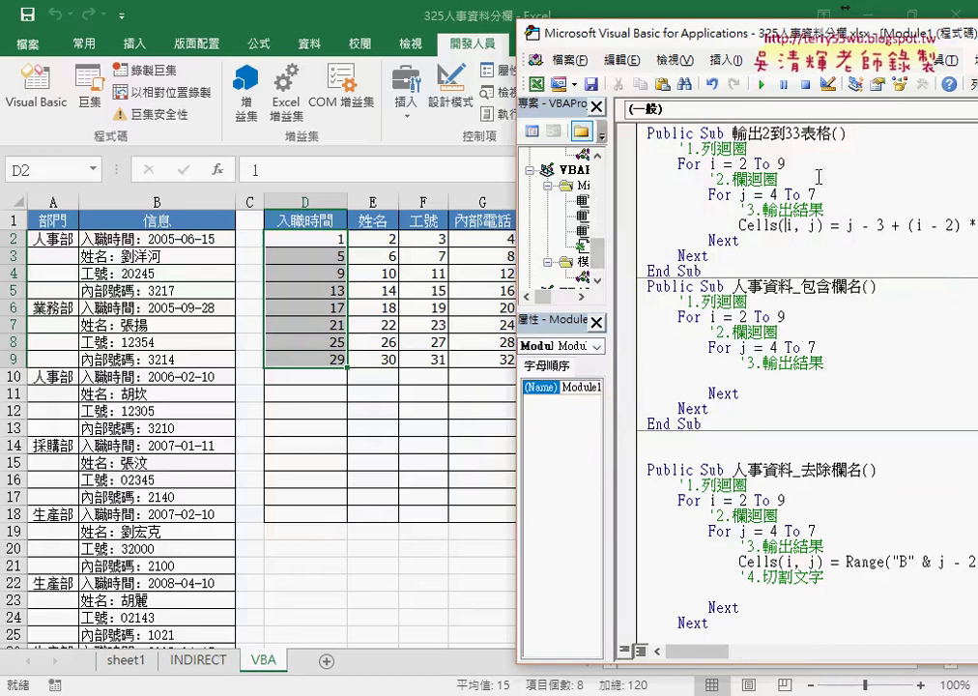
drag(638, 33, 558, 33)
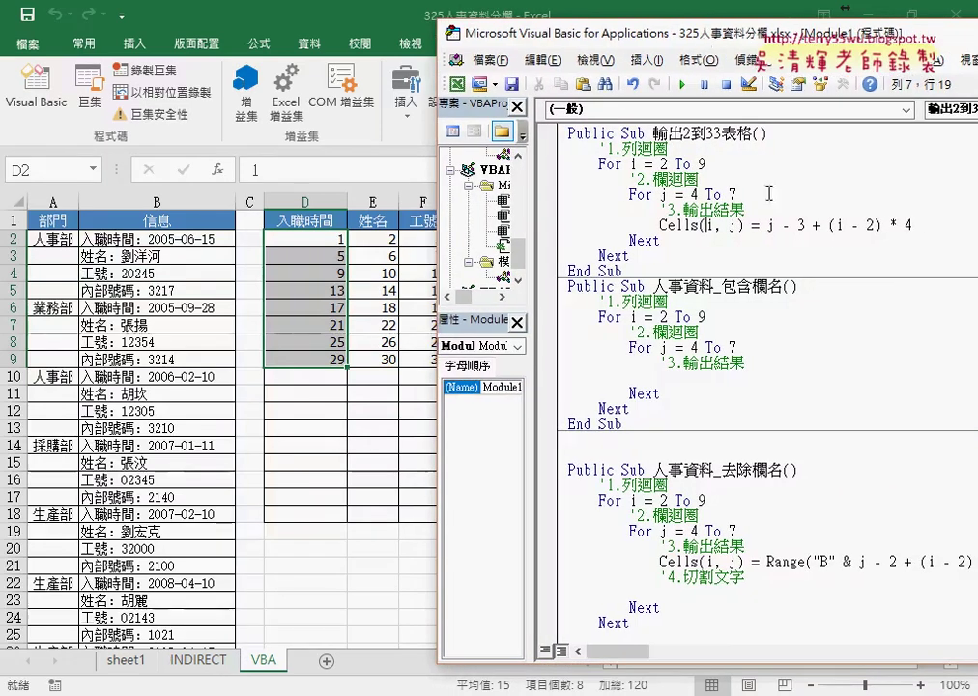
double_click(801, 226)
text(2)
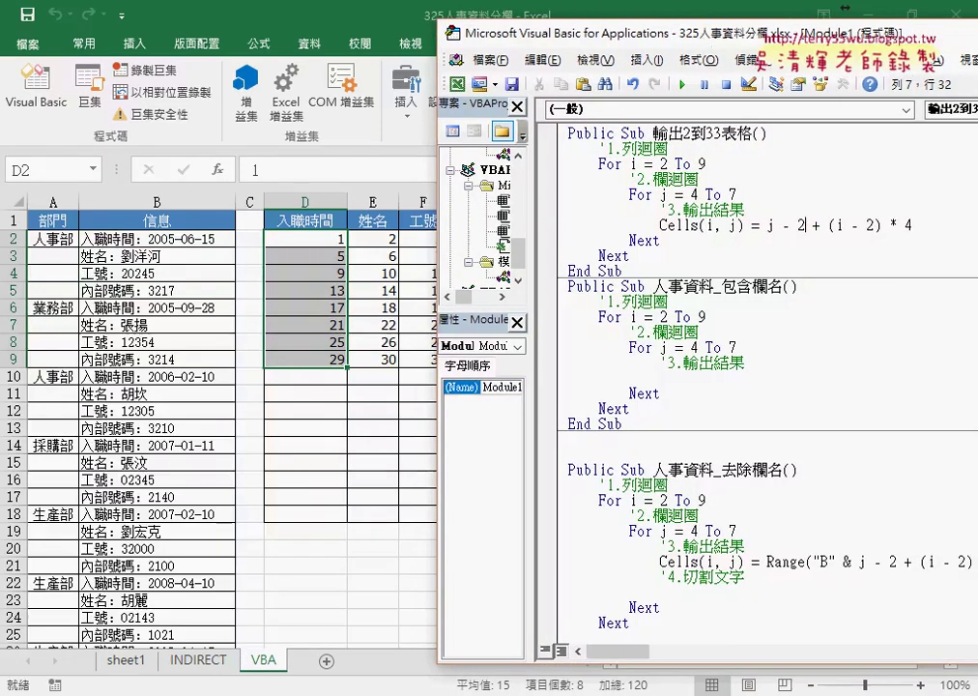
click(682, 85)
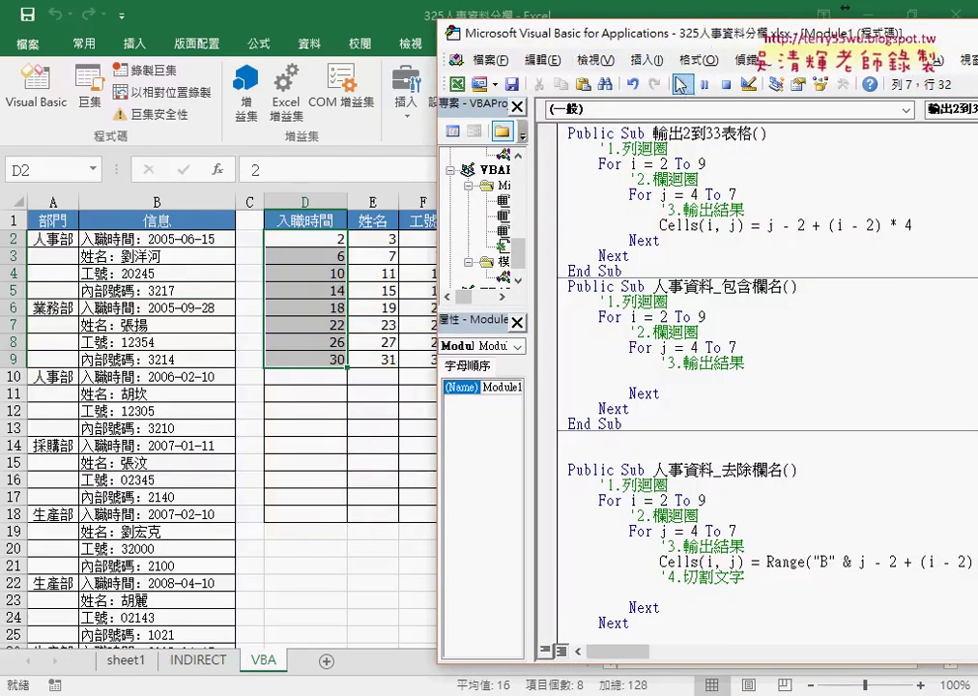
Add a k = 2 line below the 輸出2到33表格 macro header.
drag(645, 47, 736, 43)
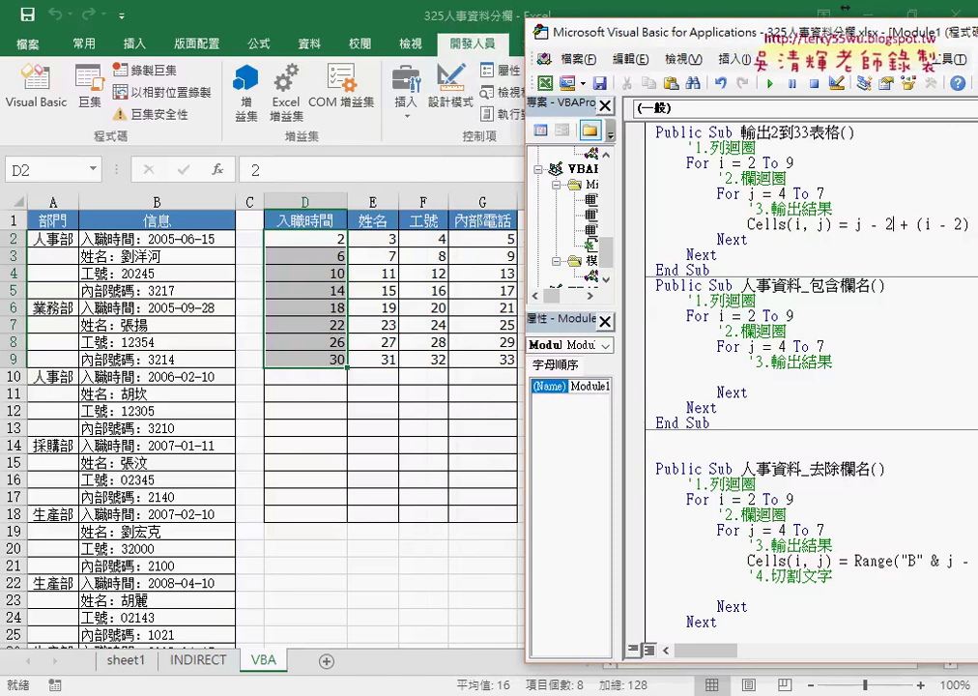
drag(667, 32, 578, 34)
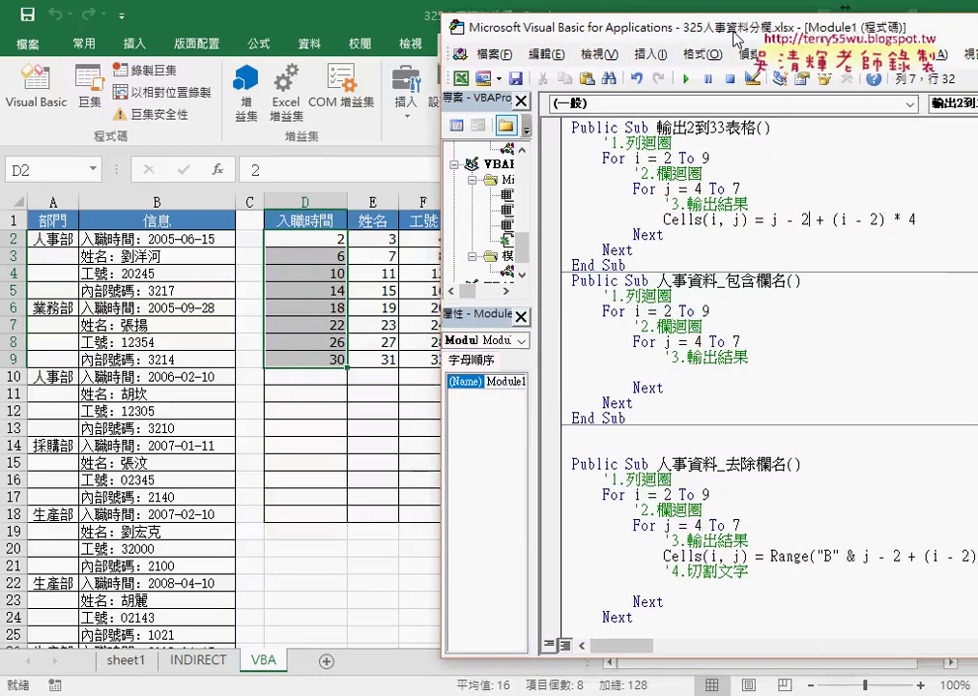
click(787, 134)
key(Return)
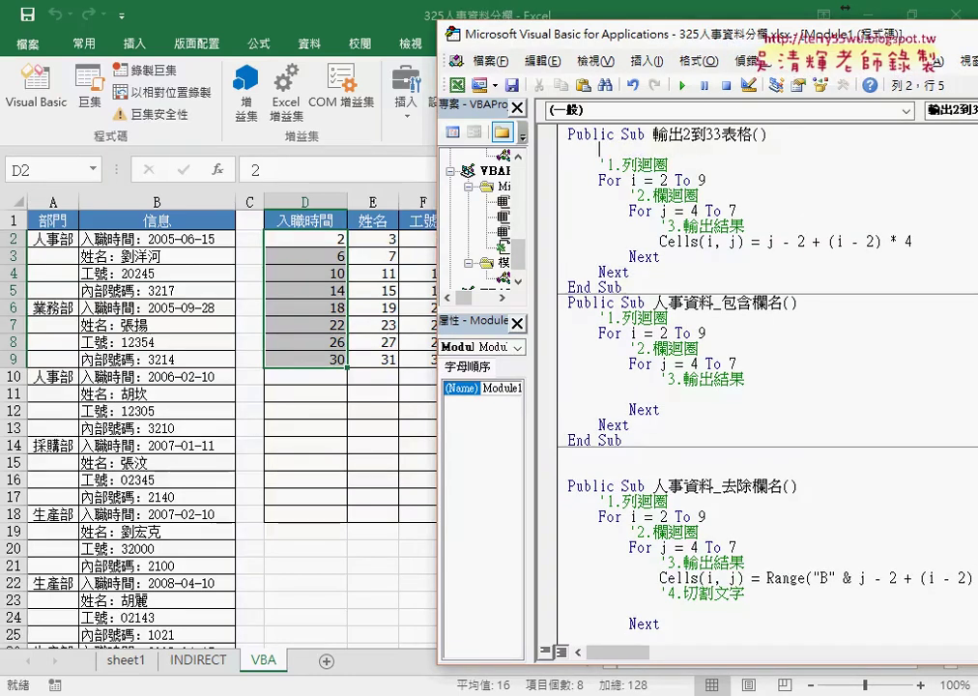
text(k=)
text(2)
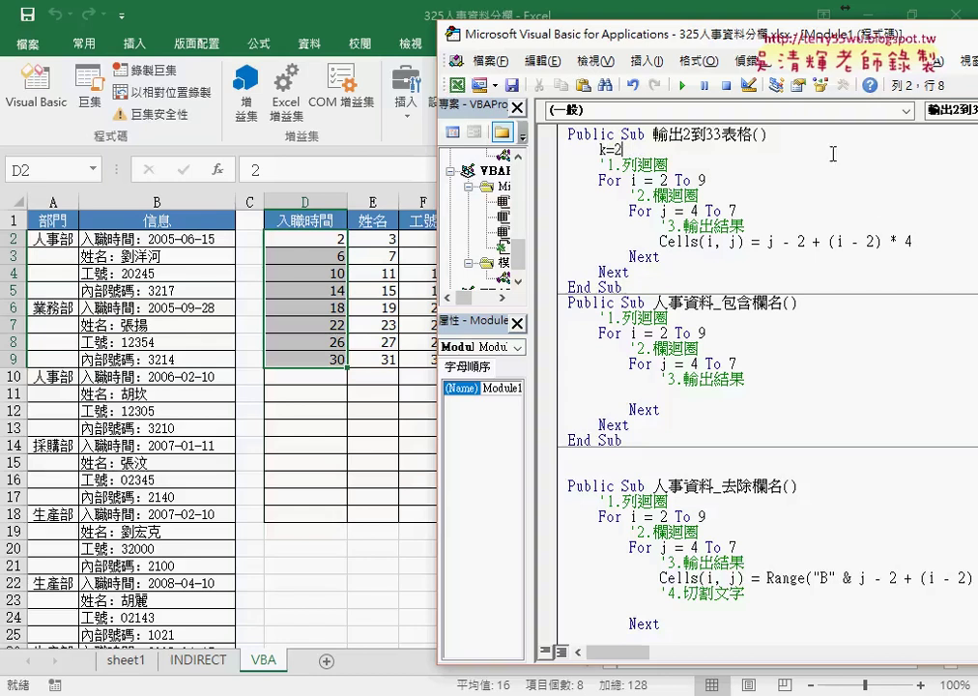
Replace the cell formula with k, add k = k + 1 beneath it, and select D2:G9.
drag(768, 241, 915, 241)
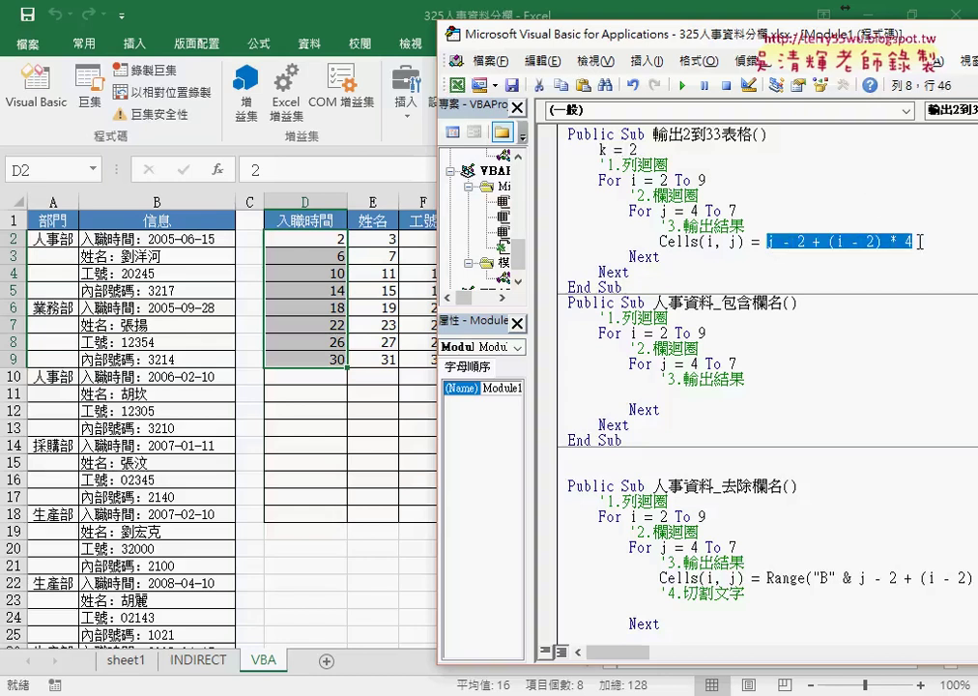
text(k)
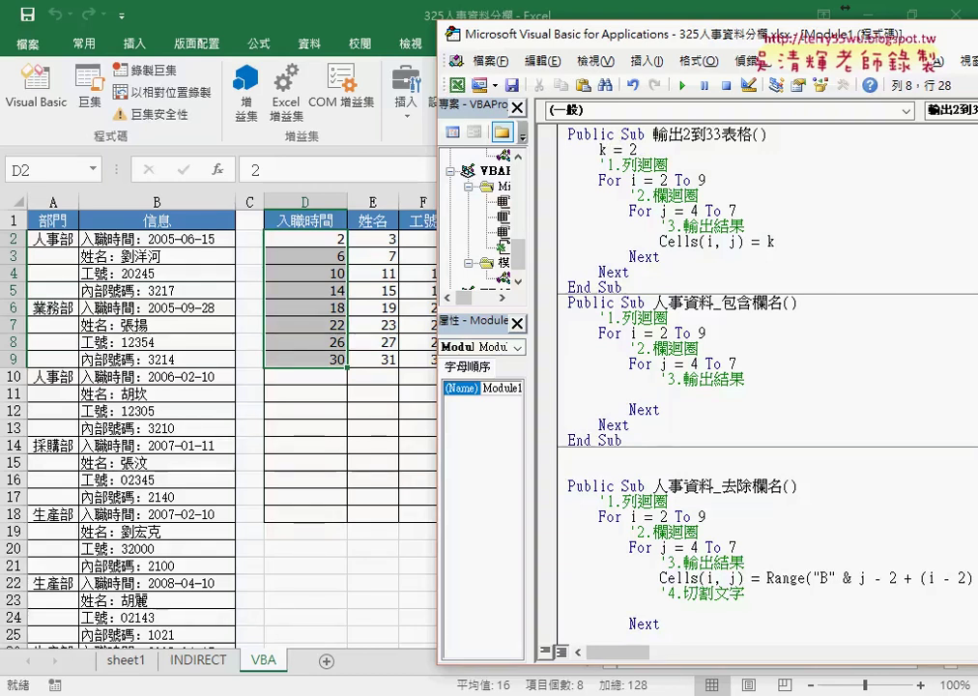
key(Return)
text(k=)
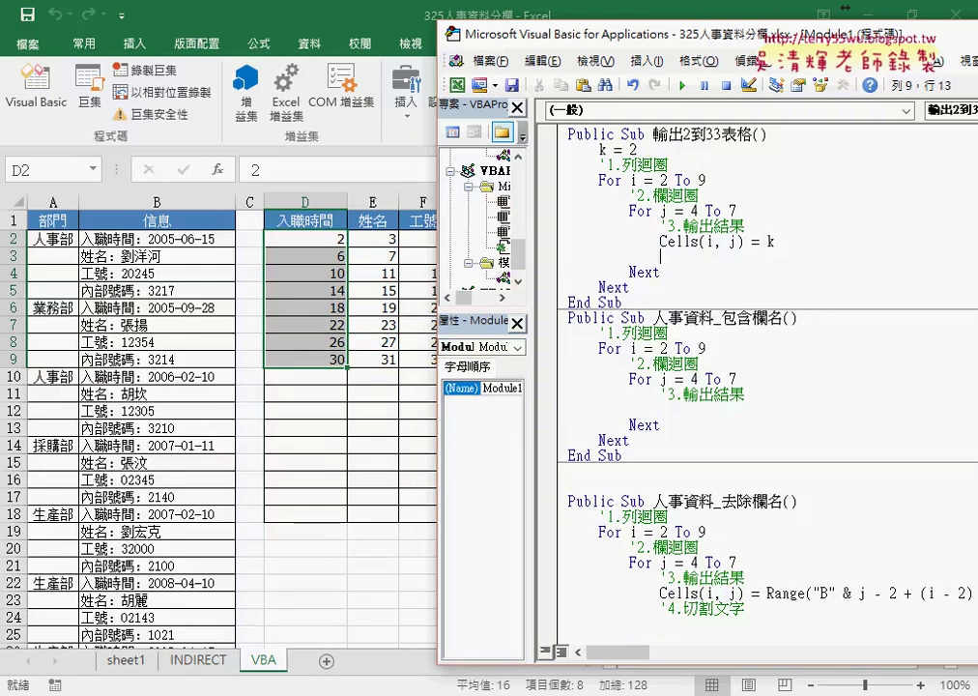
text(k+1)
key(Down)
drag(650, 41, 737, 37)
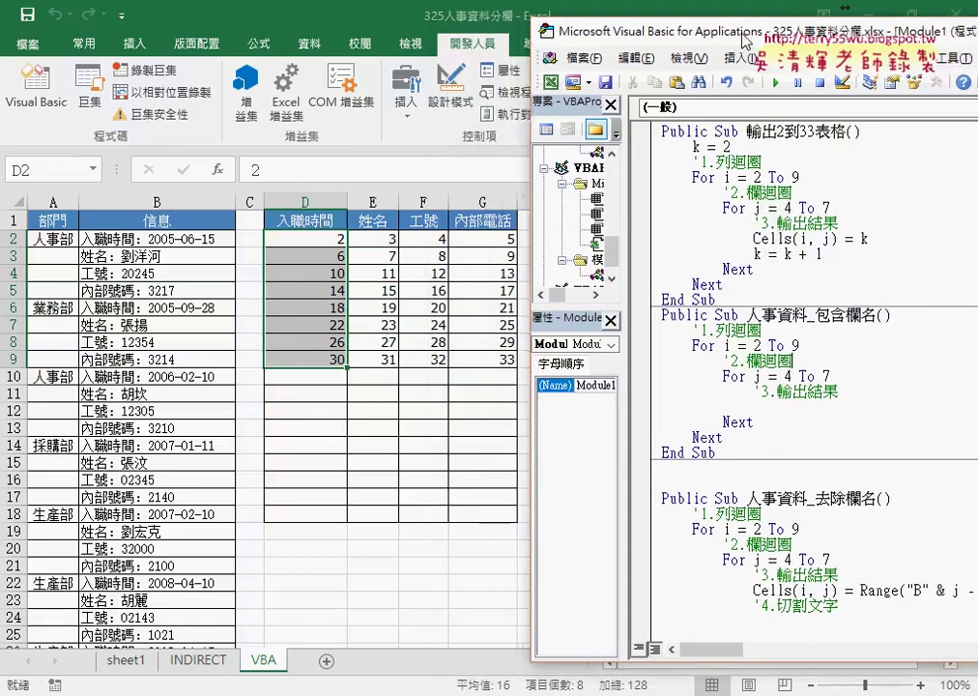
drag(328, 239, 488, 358)
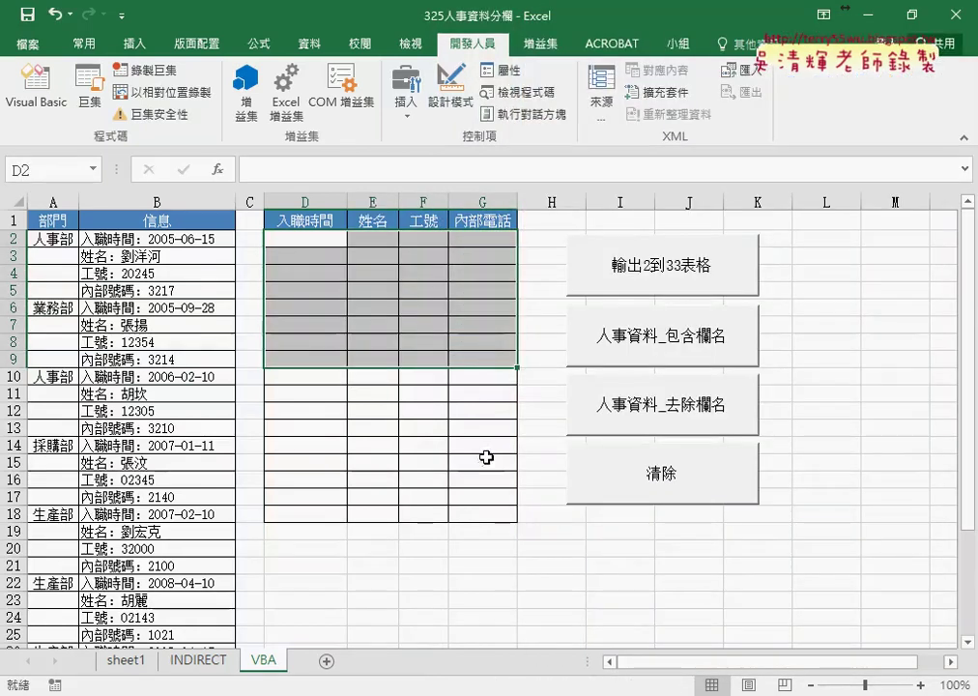
Run the counter macro to fill D2:G9 with the numbers 2–33.
mouse_move(396, 692)
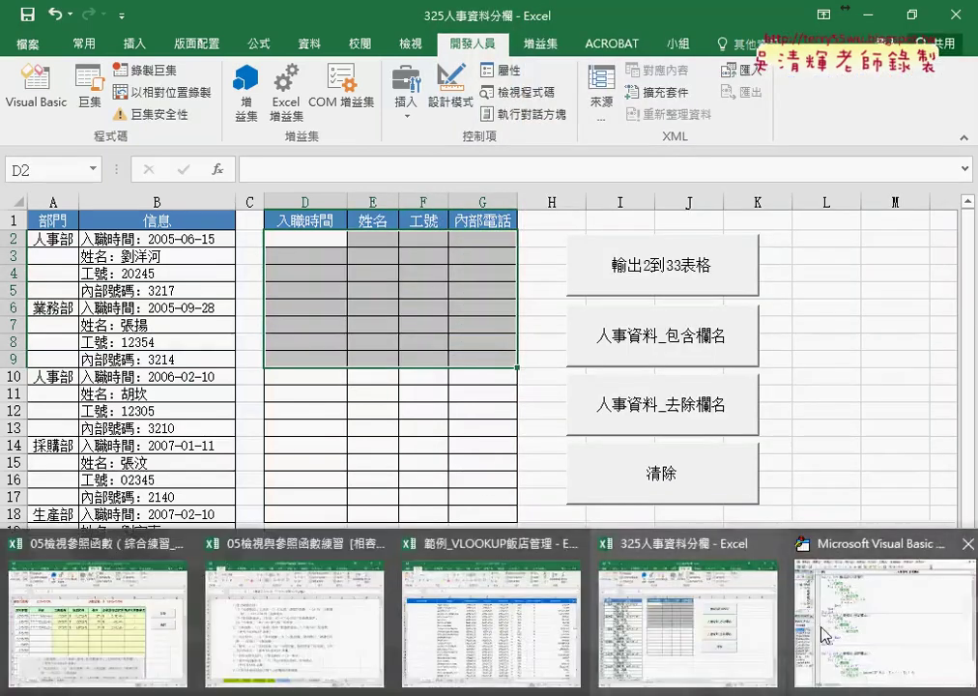
click(884, 609)
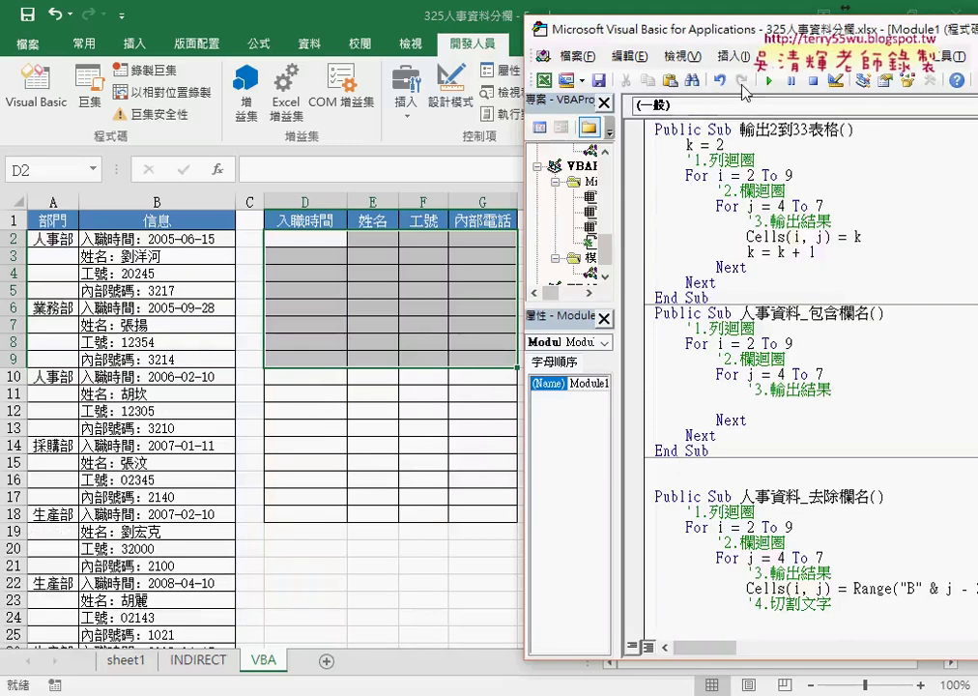
click(768, 82)
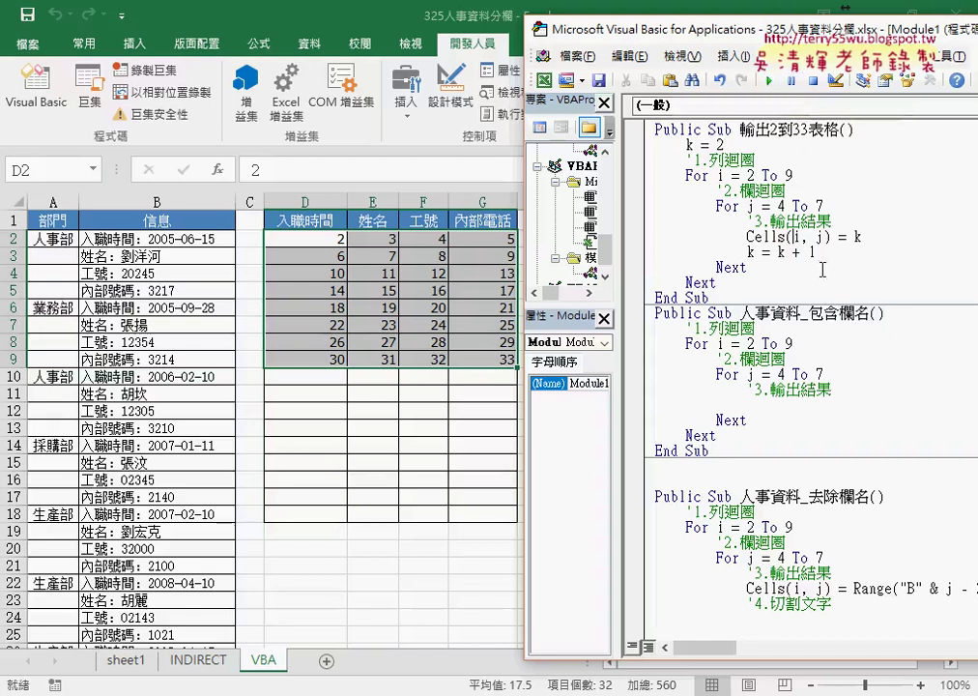
Revert the macro to the j - 2 + (i - 2) * 4 formula, removing the k lines.
drag(814, 252, 747, 253)
drag(723, 144, 679, 144)
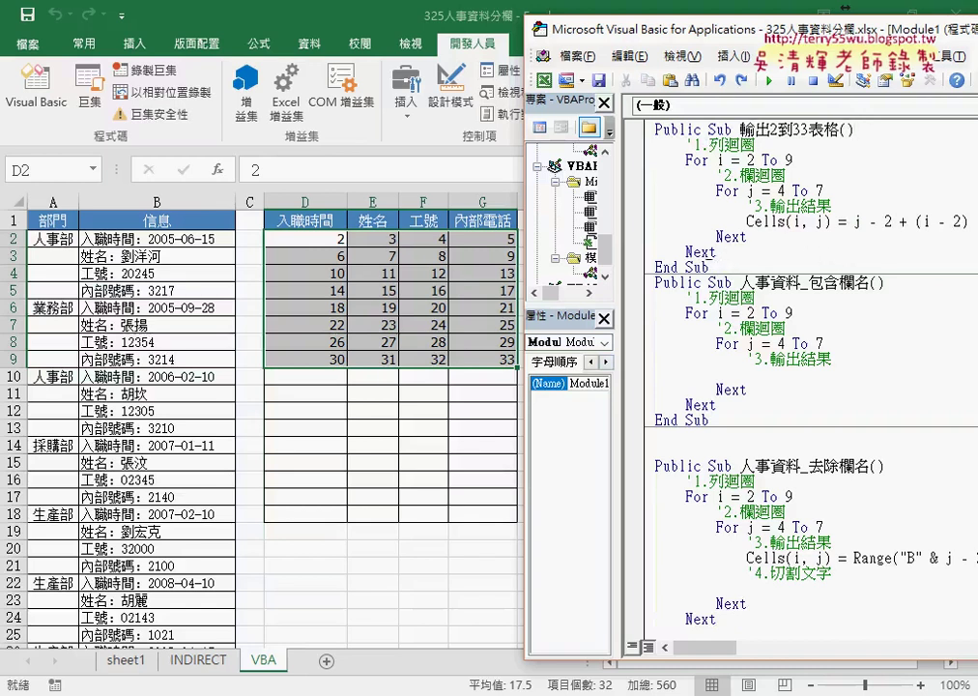
drag(640, 267, 640, 129)
Copy the Cells(i, j) = line into the 人事資料_包含欄名 macro and indent it.
drag(711, 419, 661, 267)
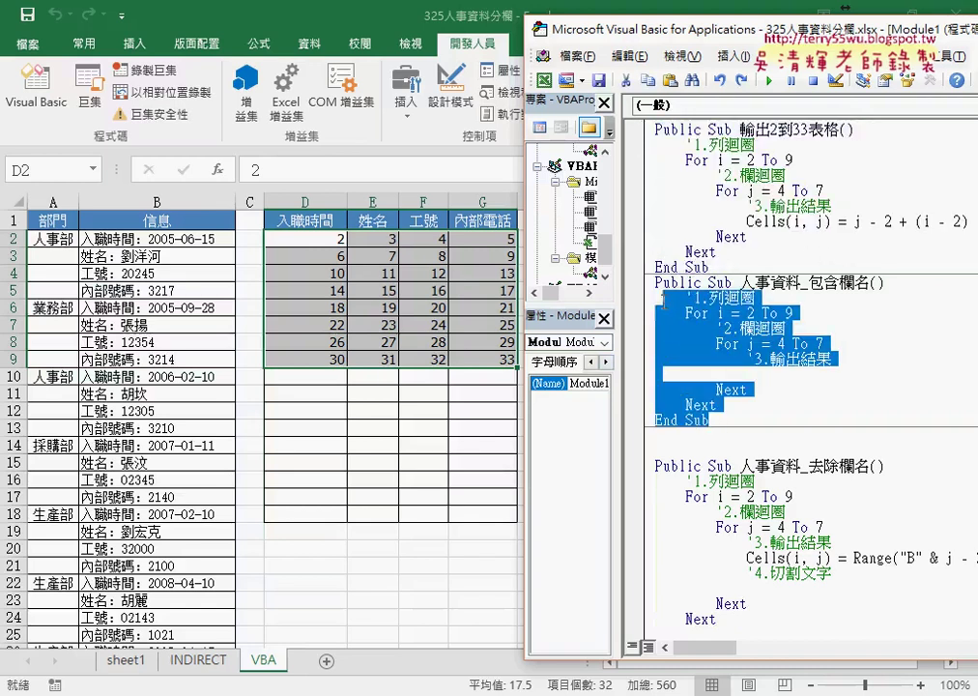
click(870, 283)
drag(870, 282, 742, 284)
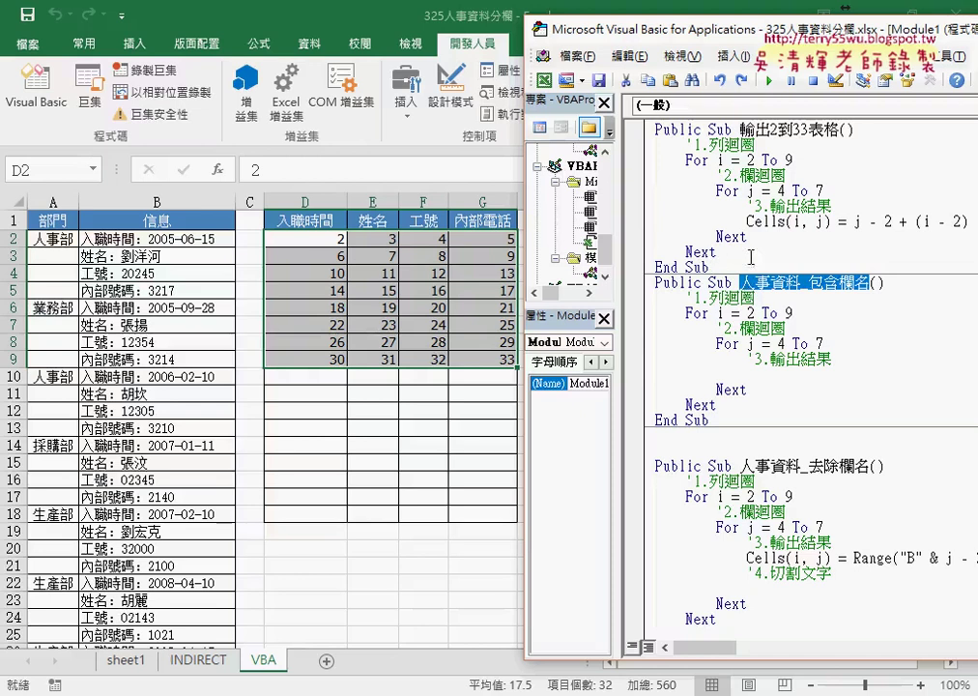
mouse_move(746, 222)
mouse_down()
mouse_move(846, 222)
mouse_move(780, 384)
mouse_move(657, 373)
mouse_up()
text(Cells(i, j) =)
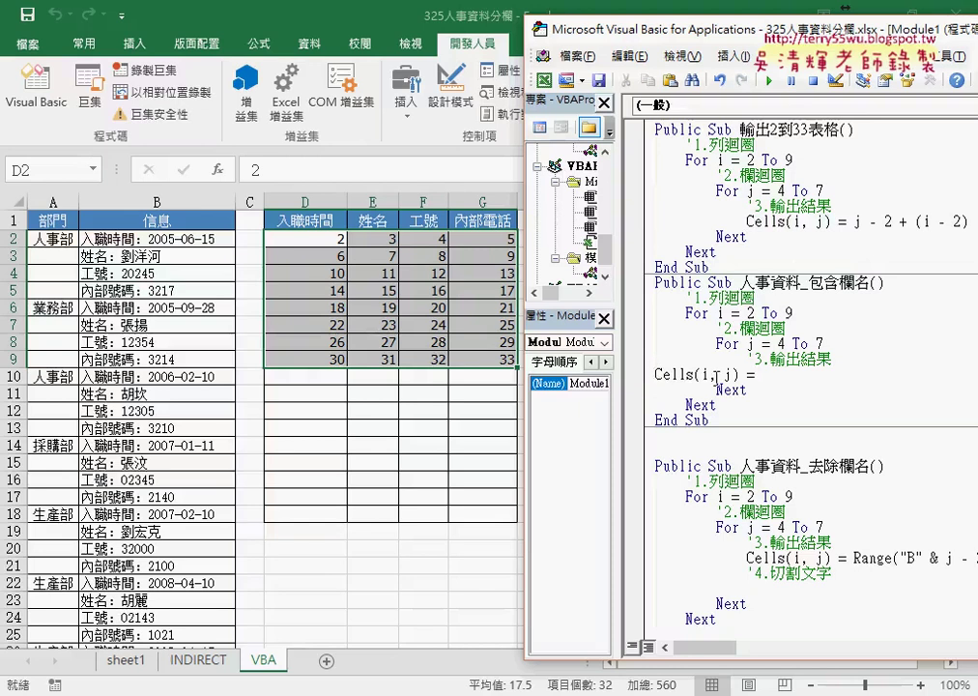
key(Tab)
key(Tab)
key(Tab)
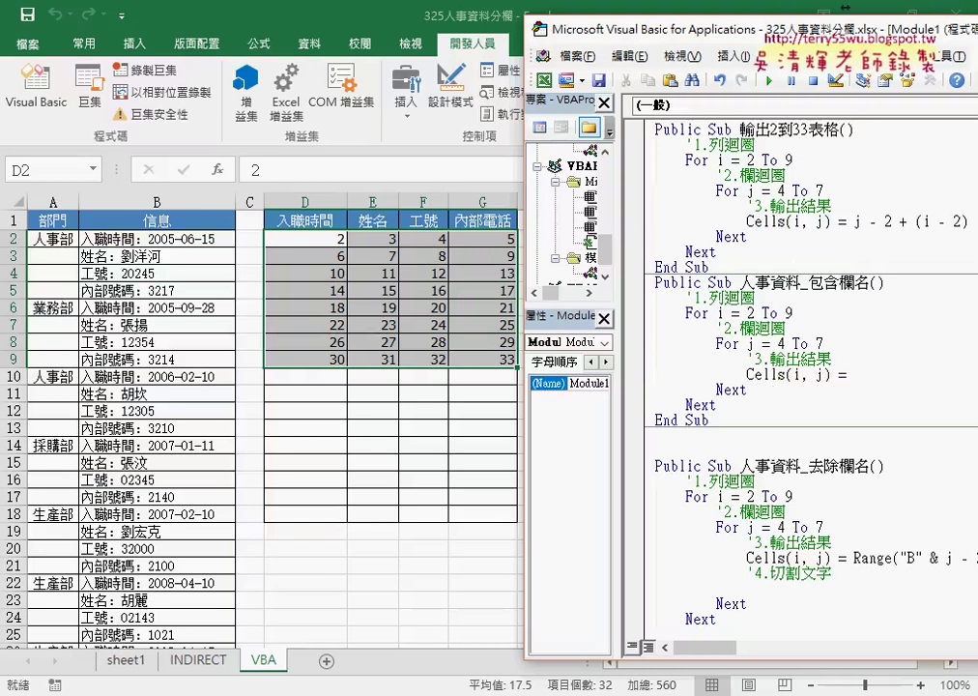
drag(767, 34, 668, 33)
click(762, 383)
Start the assignment as Range("B" & and dismiss the compile error.
text(range()
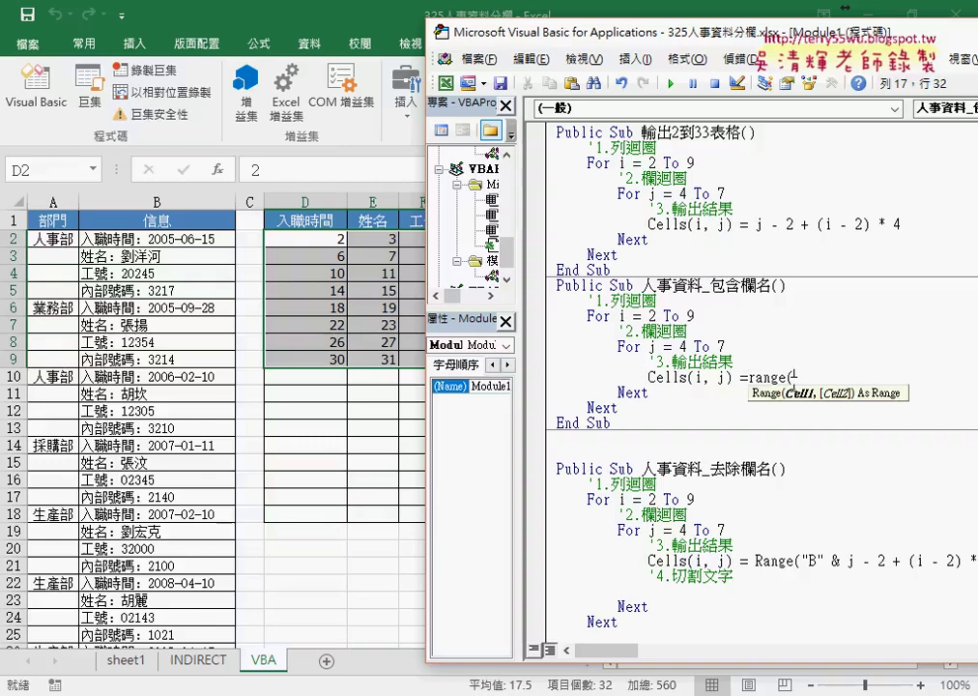
text("B" &)
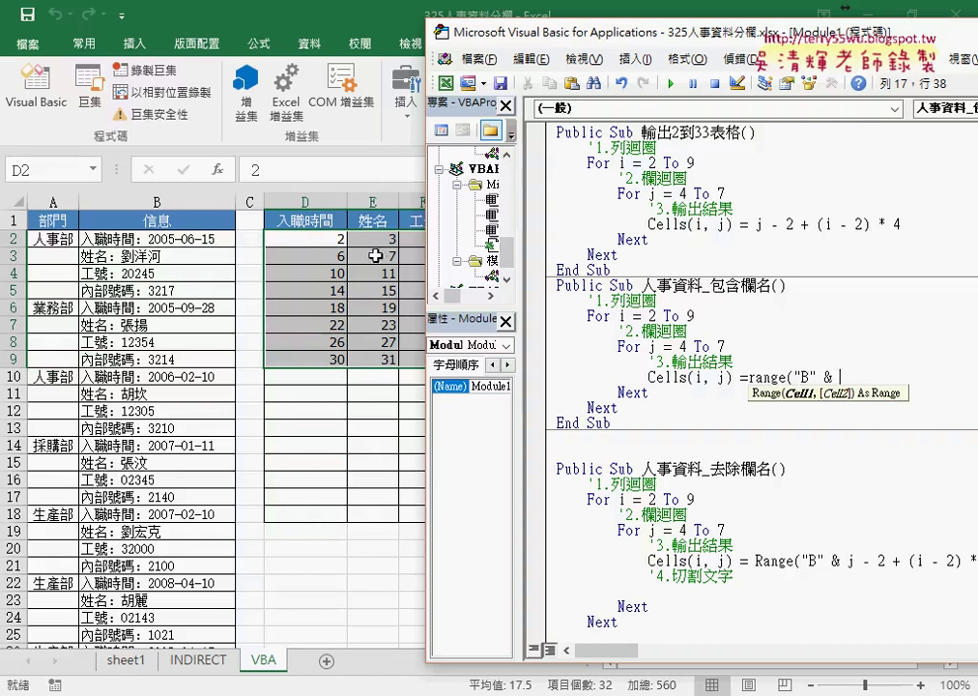
click(808, 299)
click(484, 430)
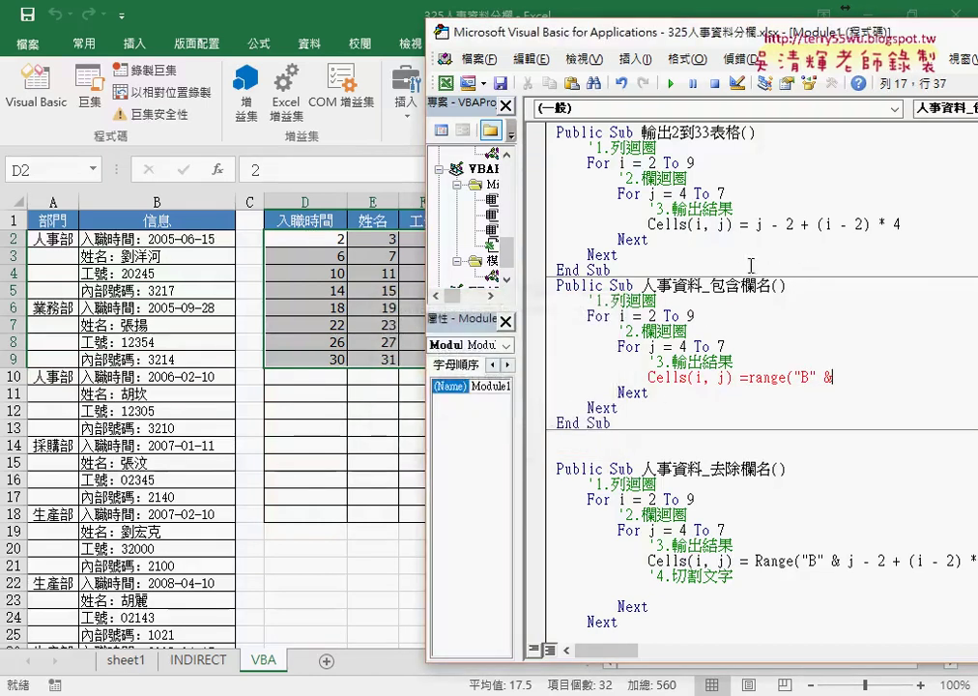
Paste j - 2 + (i - 2) * 4 from the first macro and close the Range parenthesis.
drag(756, 224, 901, 225)
key(ctrl+c)
click(834, 377)
key(ctrl+v)
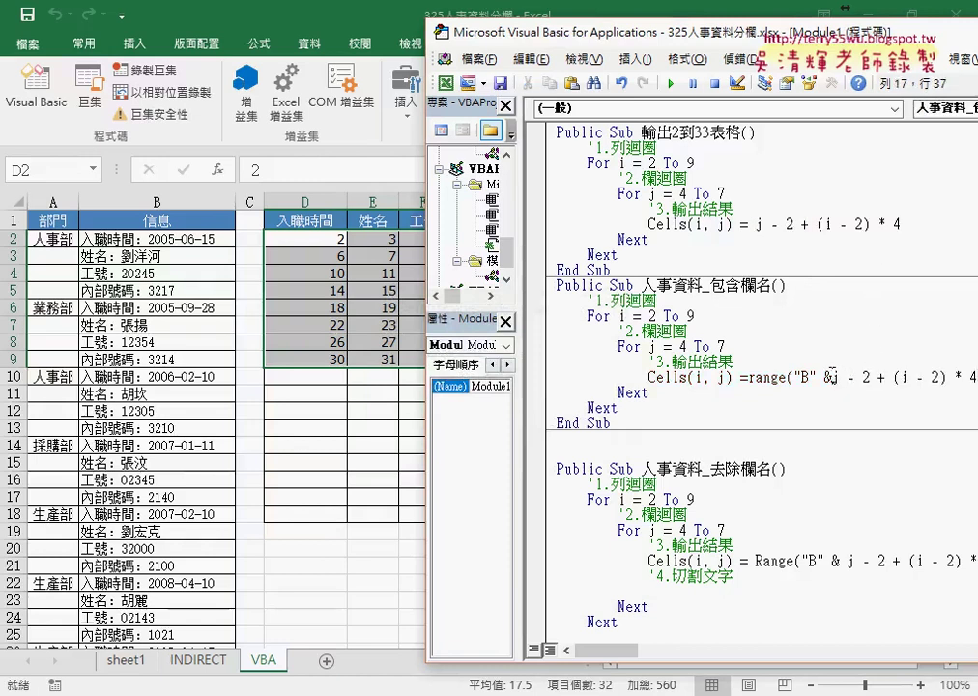
drag(692, 36, 548, 39)
click(867, 383)
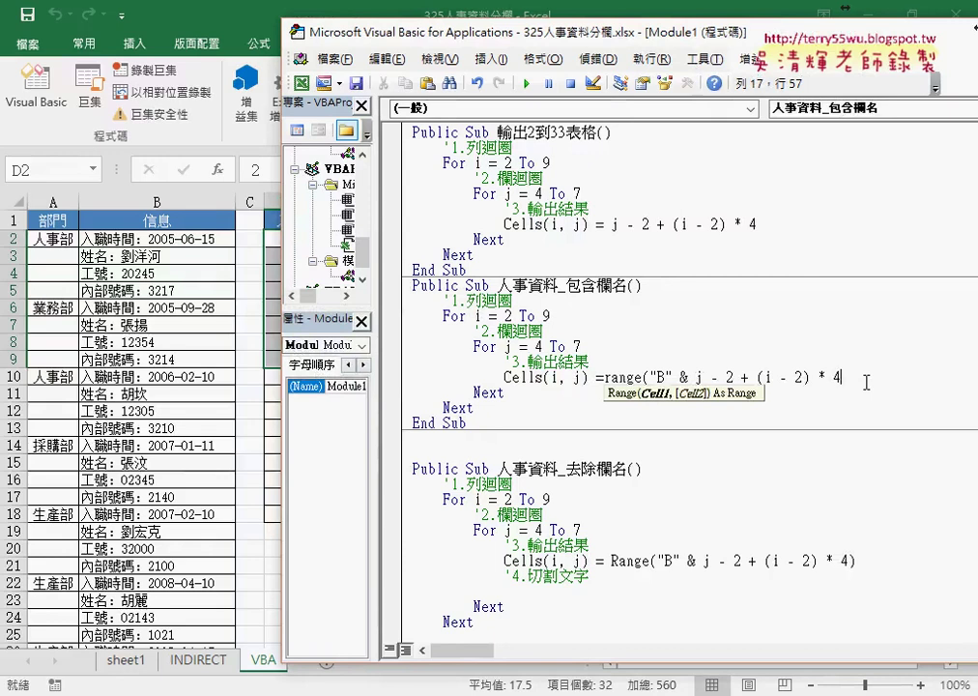
text())
drag(430, 34, 671, 35)
Run 人事資料_包含欄名 to fill D2:G9 with the column B entries.
click(752, 317)
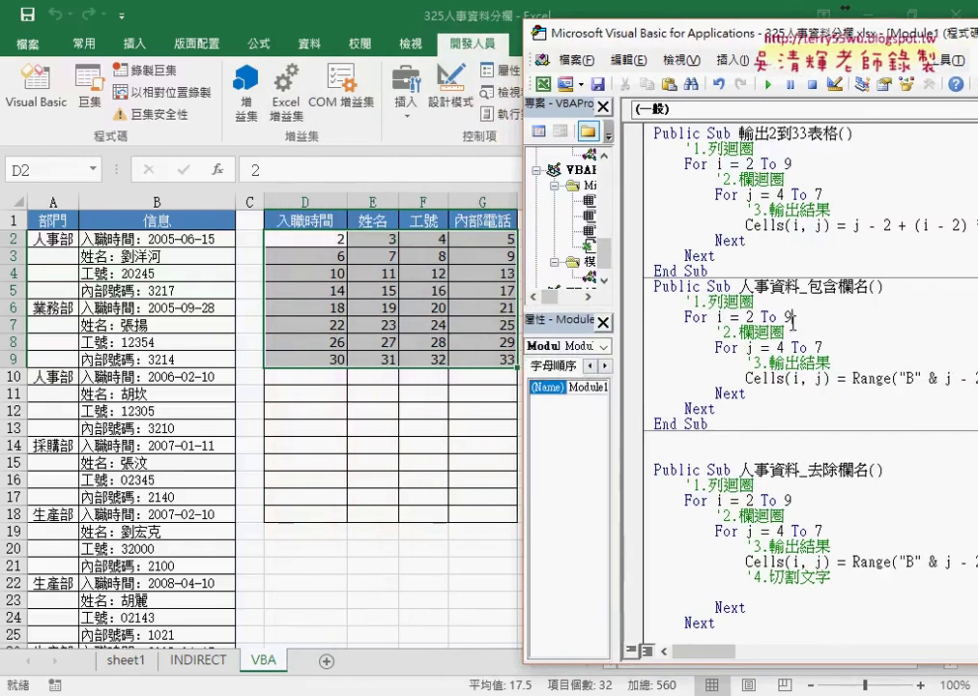
click(768, 87)
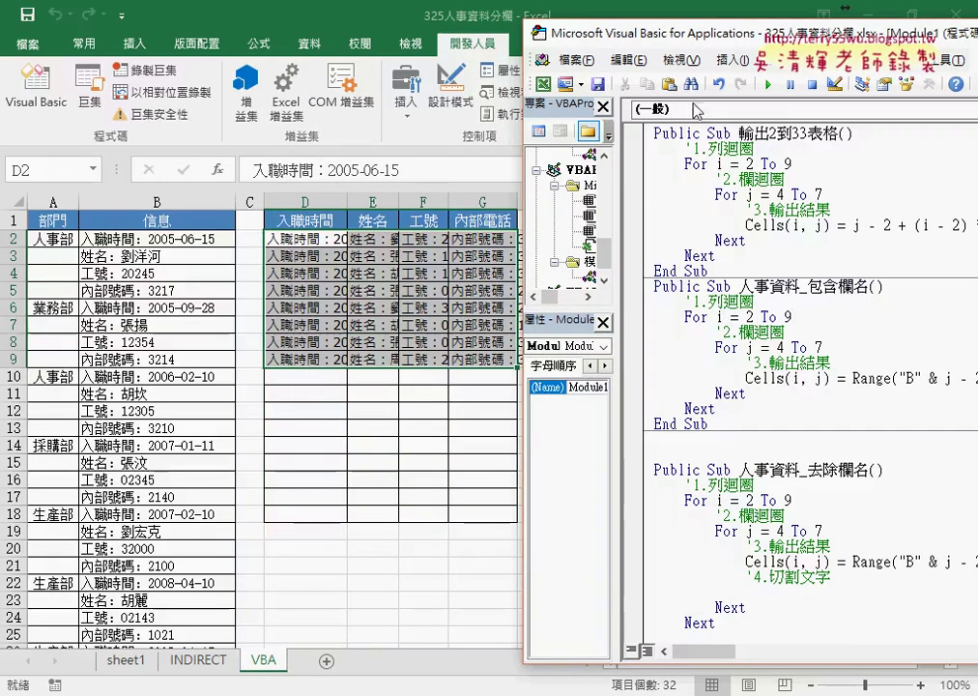
drag(774, 41, 482, 45)
Rewrite the macro with a counter: add k = 2, use Range("B" & k), add k = k + 1.
click(623, 287)
key(Return)
key(Tab)
text(k=)
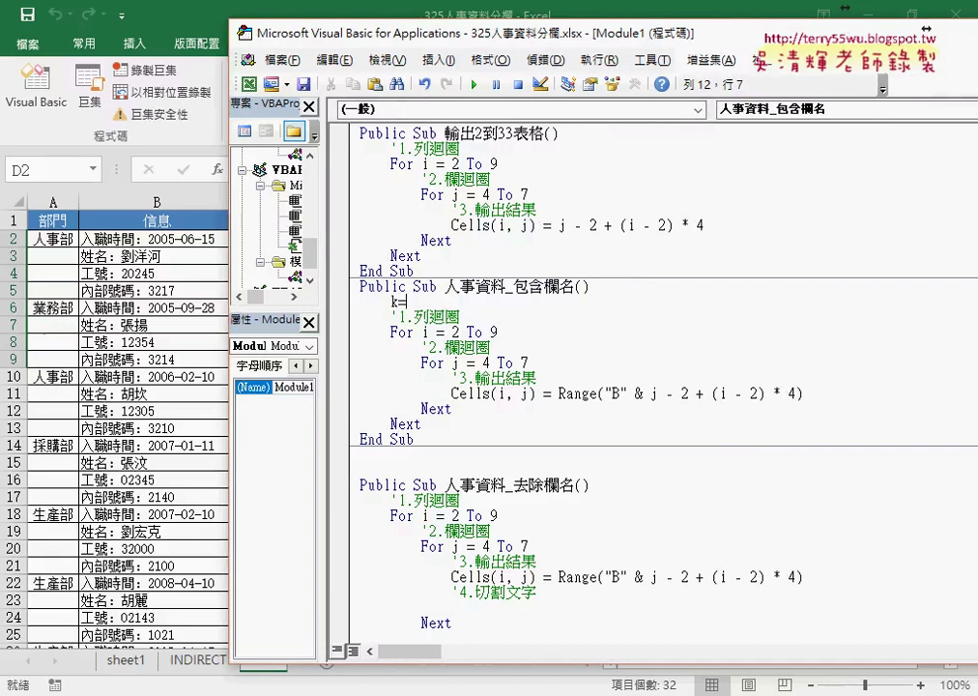
text(2)
double_click(654, 393)
drag(653, 394, 795, 396)
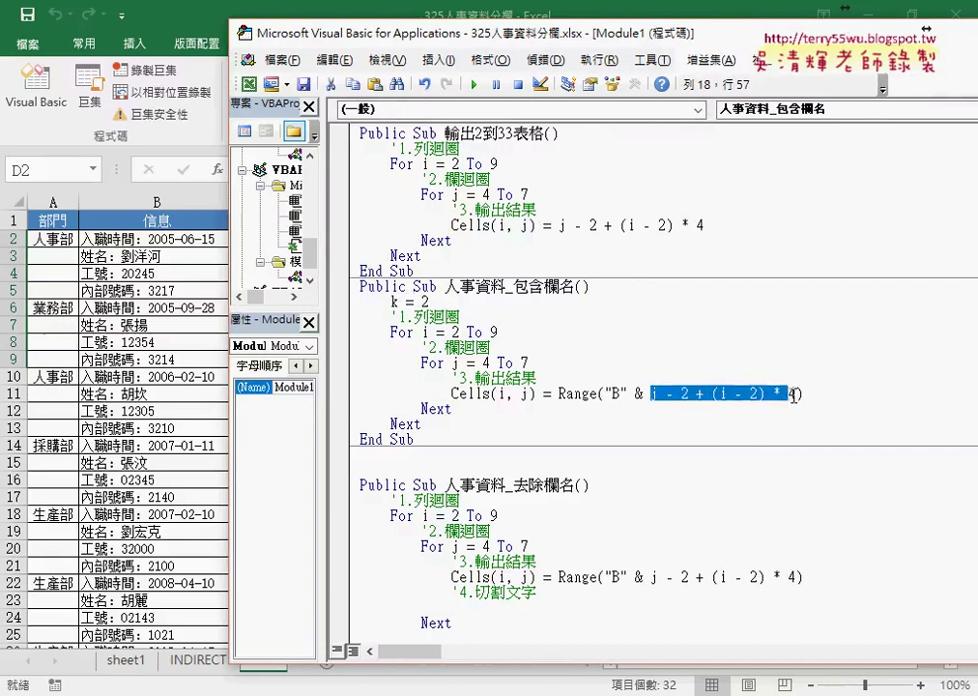
text(k)
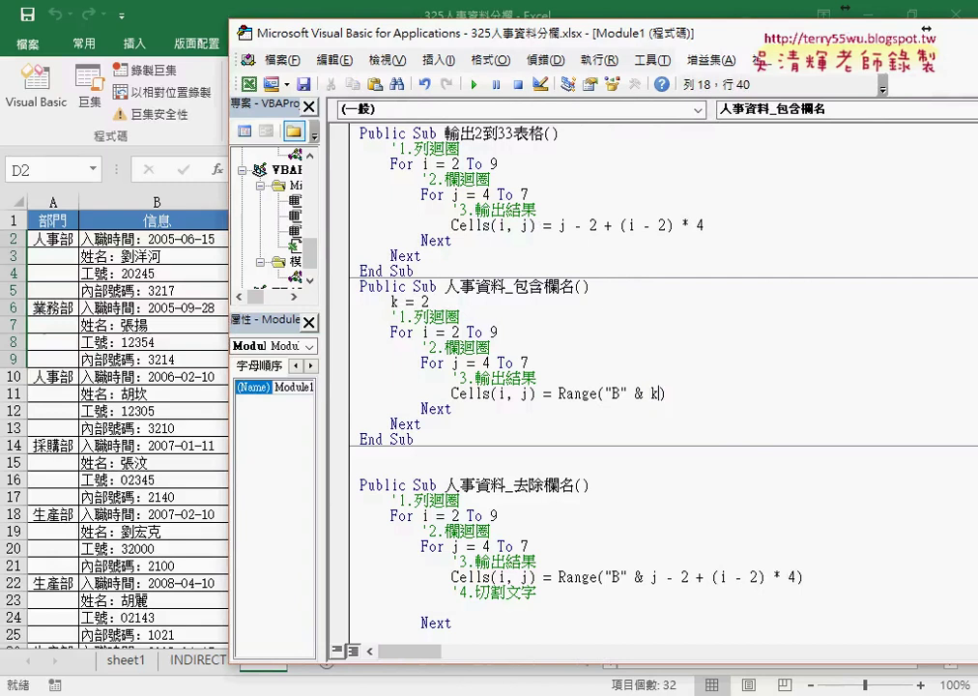
key(Right)
key(Return)
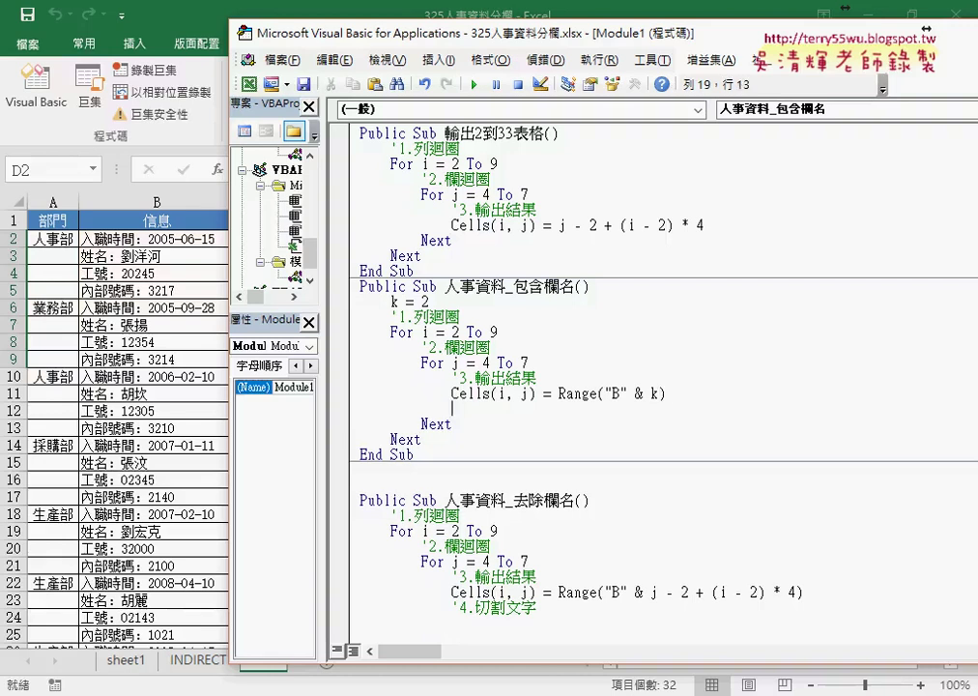
text(k=k+1)
Run 清除 to empty D2:G9, then rerun 人事資料_包含欄名 to refill it with column B entries.
click(463, 319)
drag(537, 44, 782, 43)
click(768, 343)
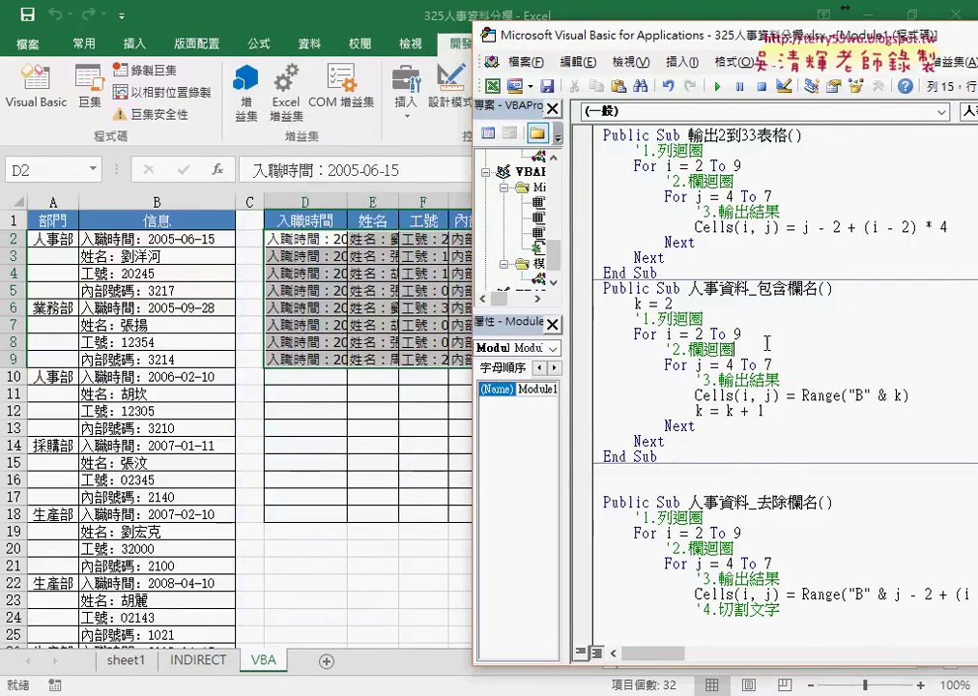
key(ctrl+End)
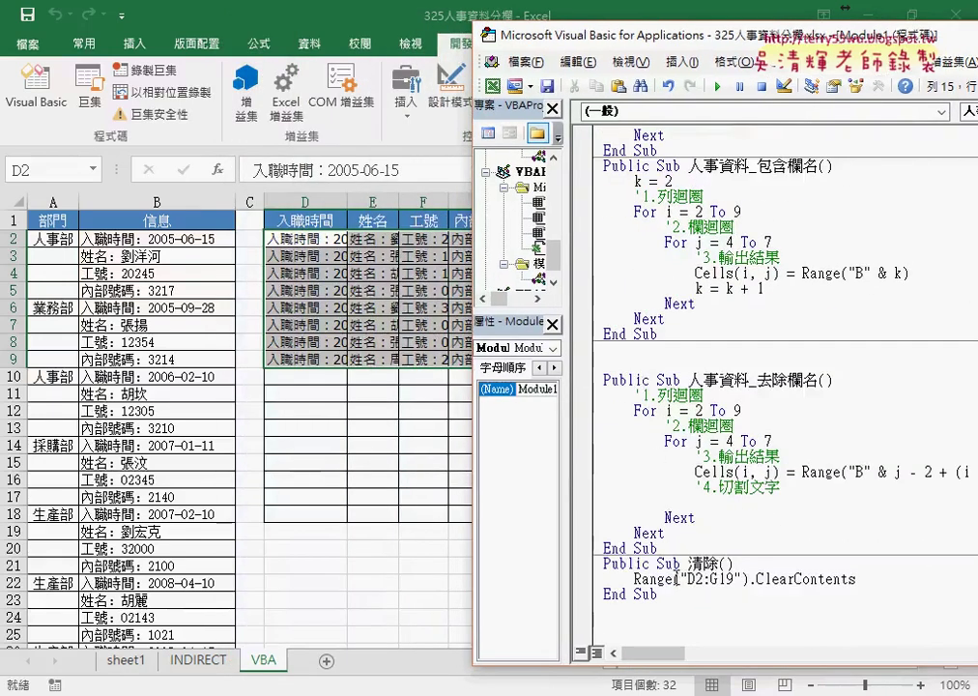
click(720, 92)
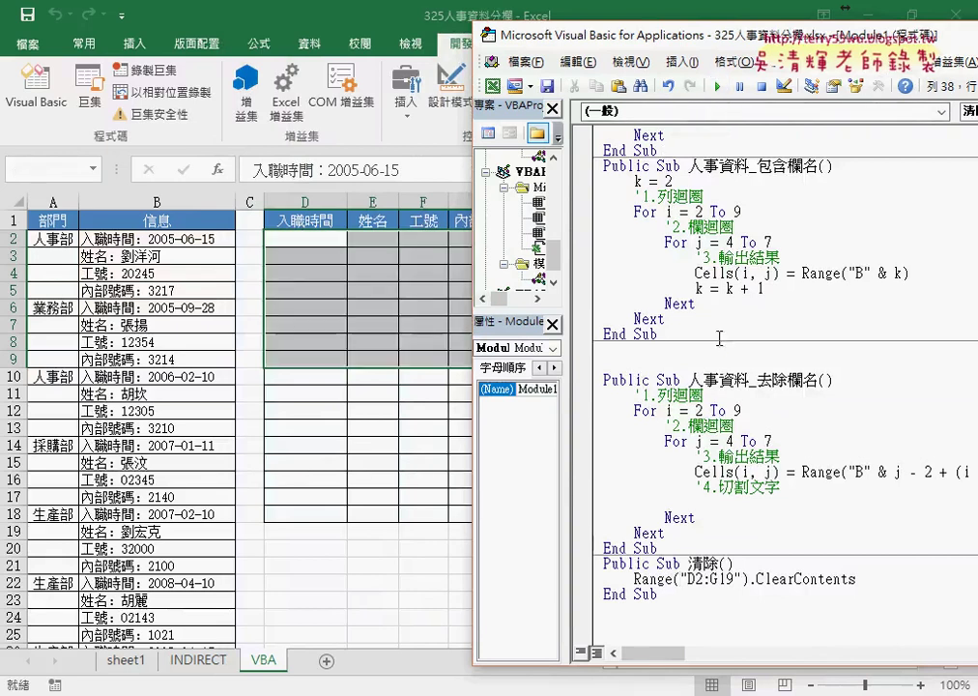
scroll(720, 333, up, 2)
click(720, 319)
click(716, 92)
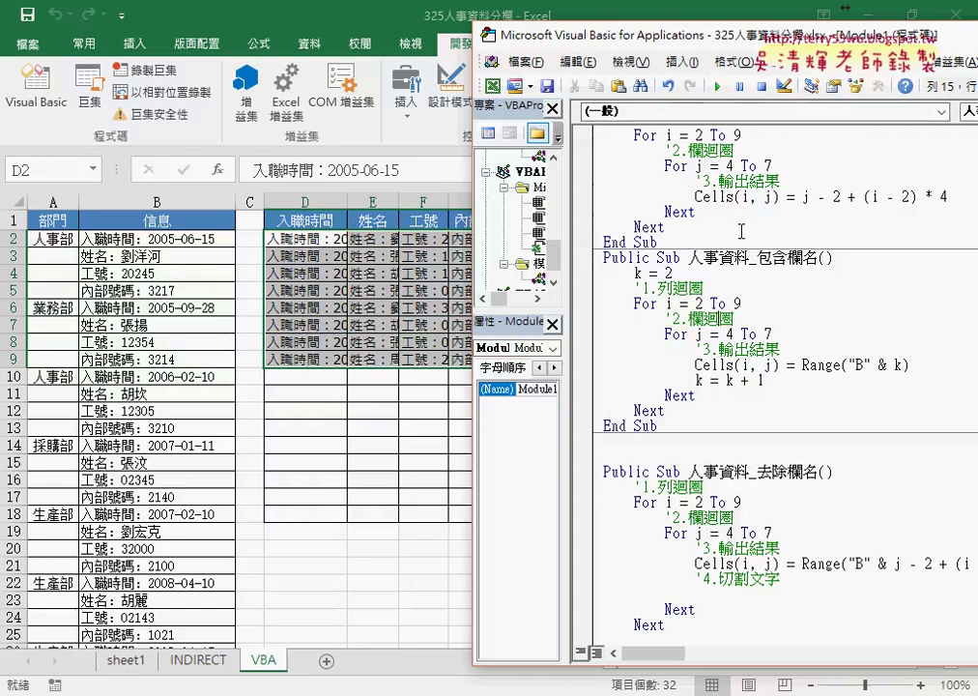
scroll(741, 231, down, 2)
Start a Cells(i, j) = mid( line under the 4.切割文字 comment in 人事資料_去除欄名.
drag(591, 34, 377, 35)
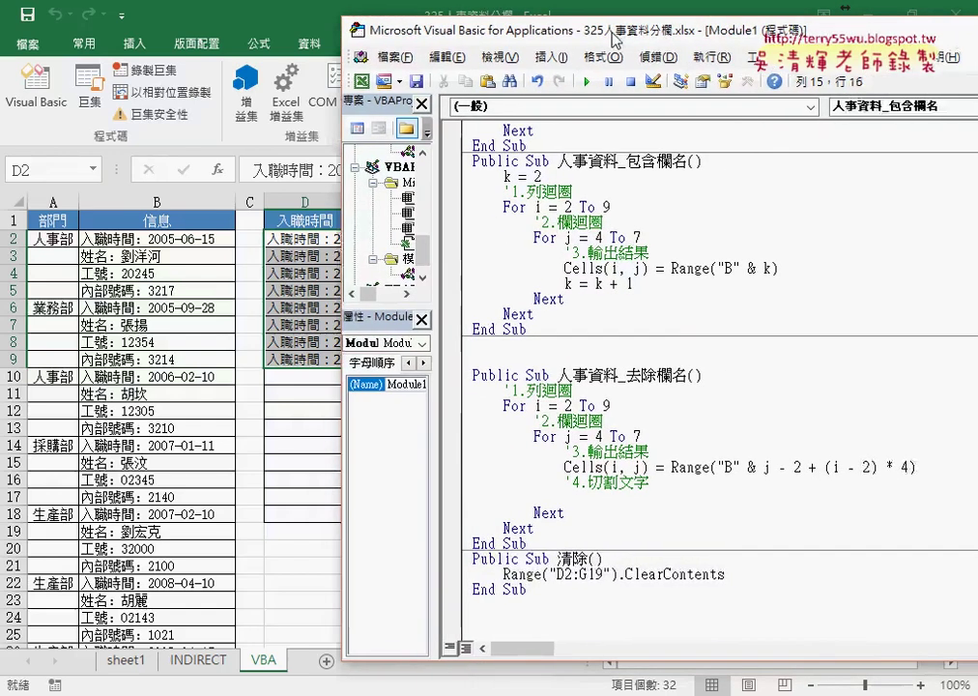
click(831, 466)
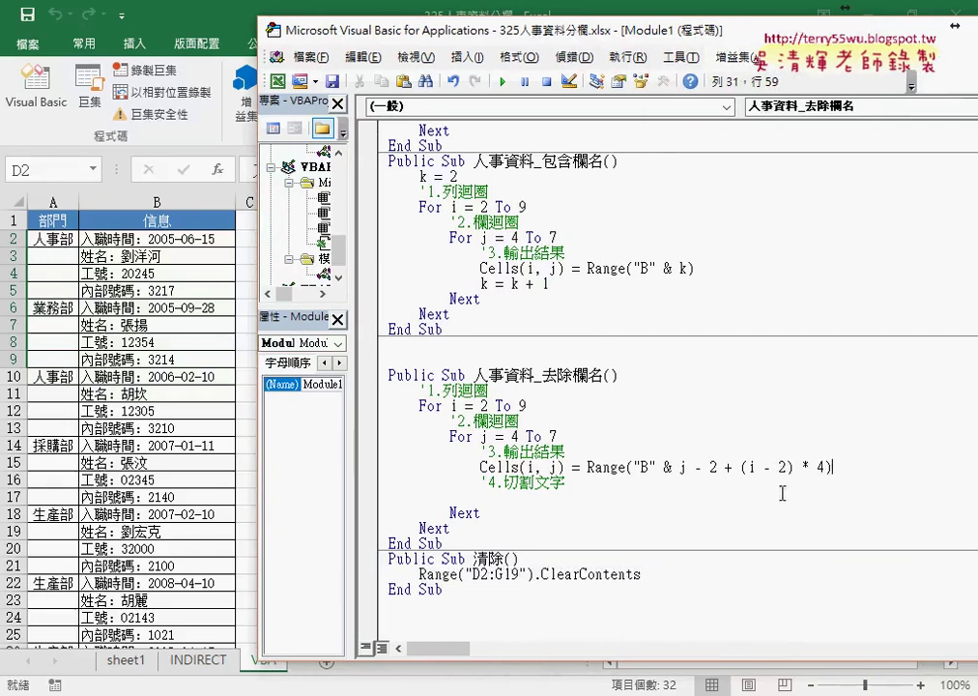
drag(564, 481, 486, 482)
click(591, 481)
key(Return)
mouse_move(481, 467)
mouse_down()
mouse_move(564, 467)
mouse_move(514, 505)
mouse_up()
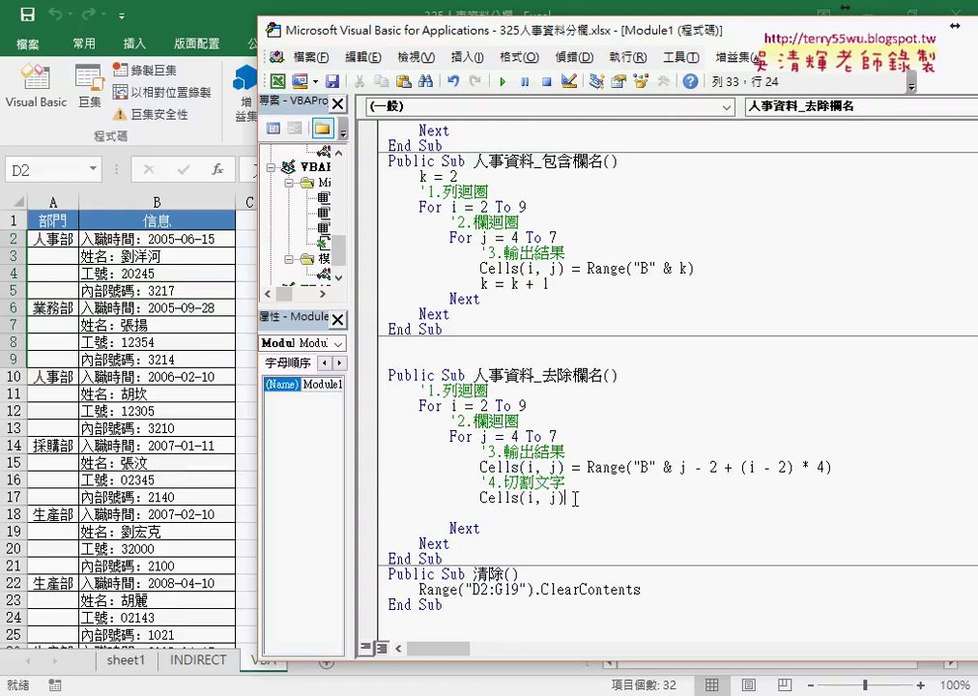
text(=mid)
text(()
click(484, 385)
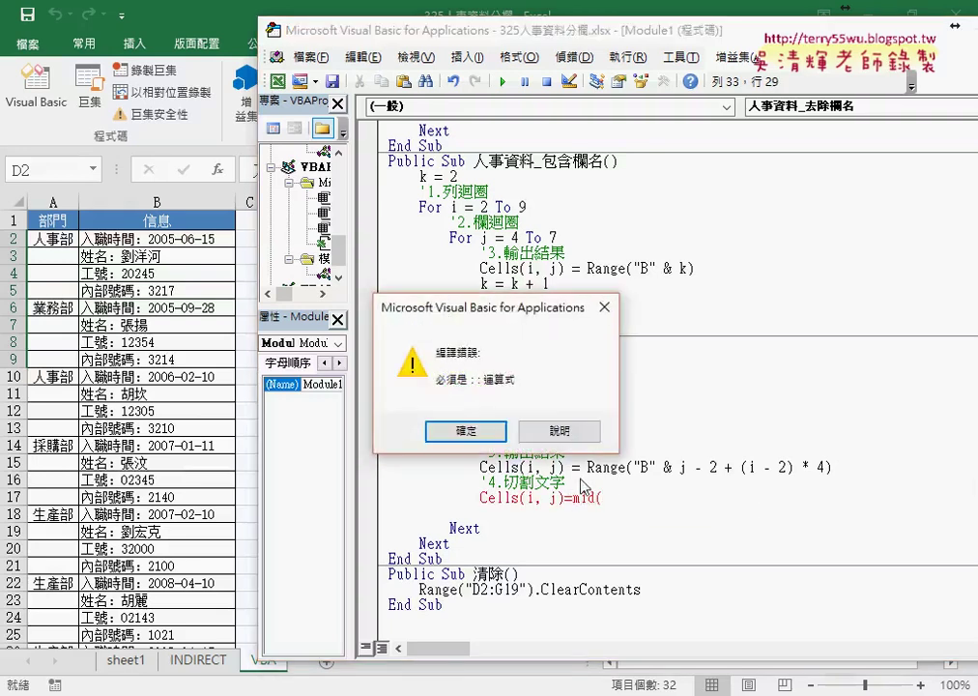
click(464, 430)
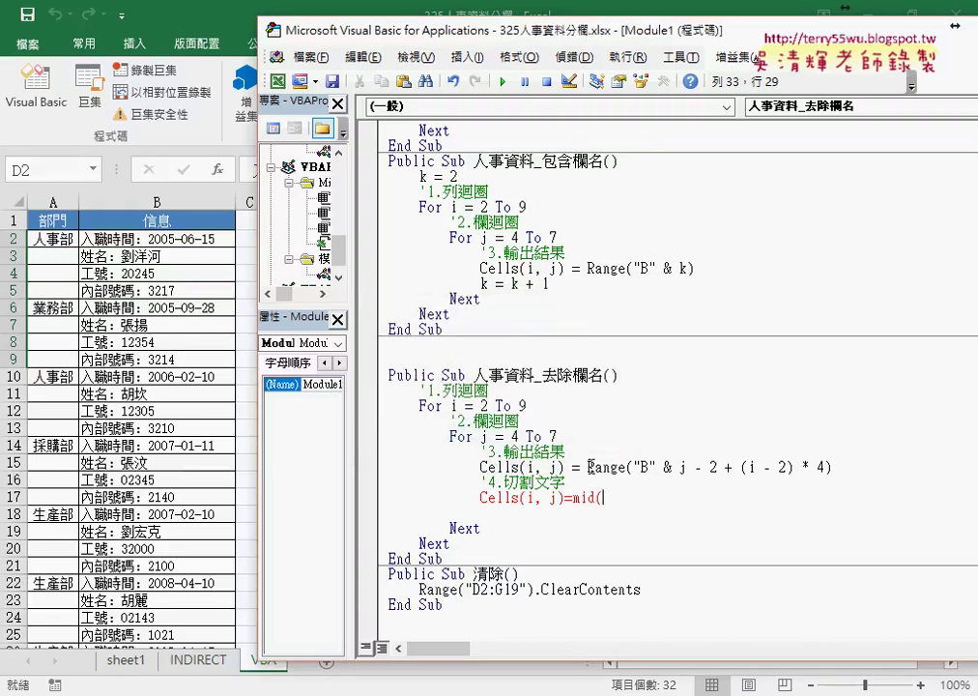
Copy the Range("B" & k) source into Mid and add a Len(cells(i,j)) start argument.
drag(586, 467, 832, 467)
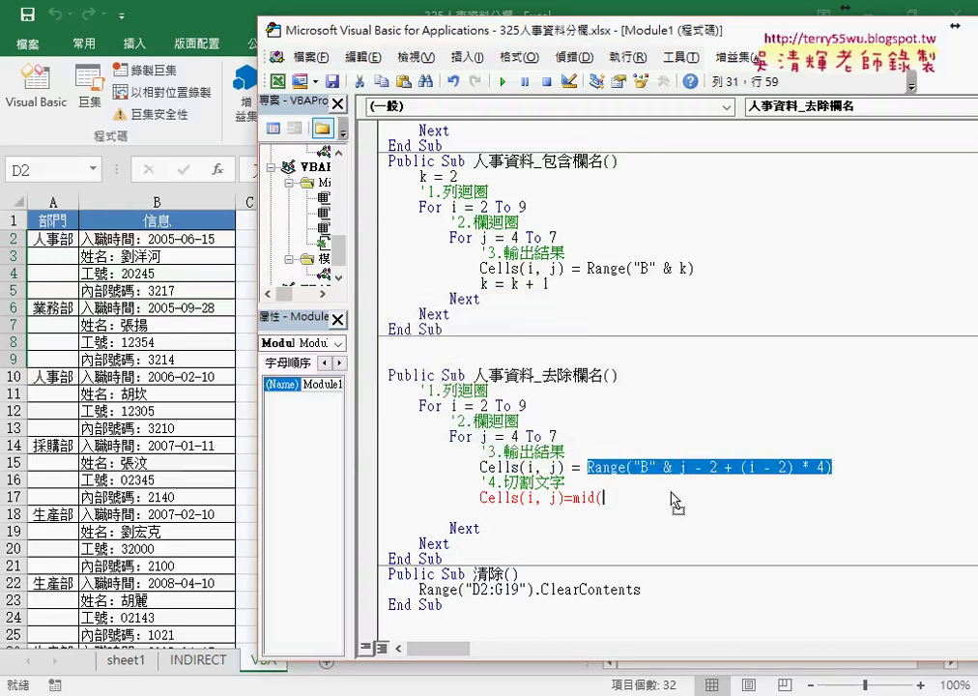
drag(674, 506, 674, 508)
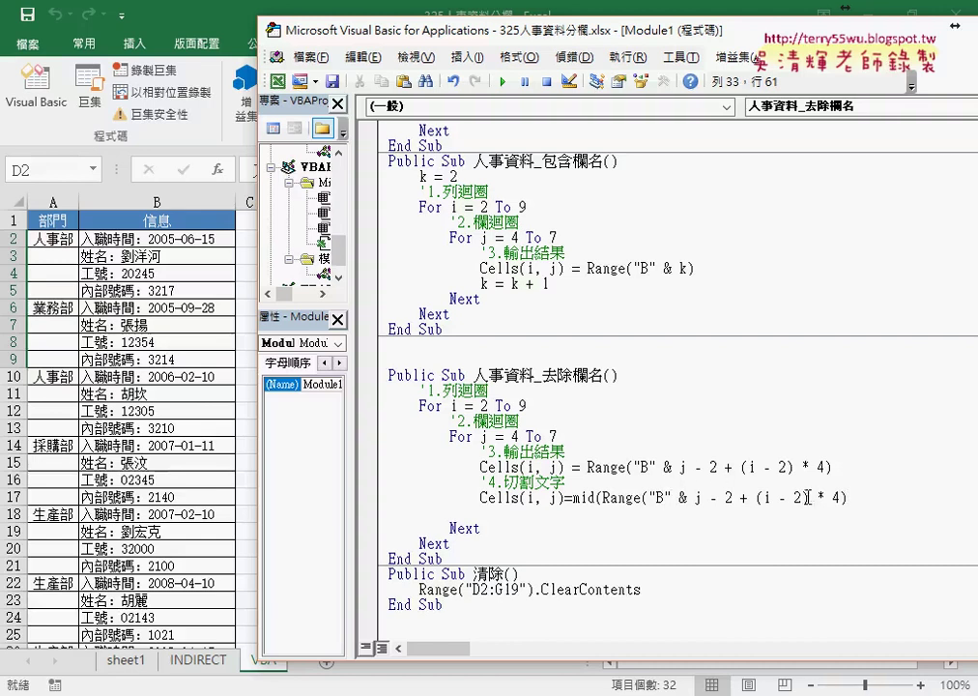
drag(602, 498, 841, 497)
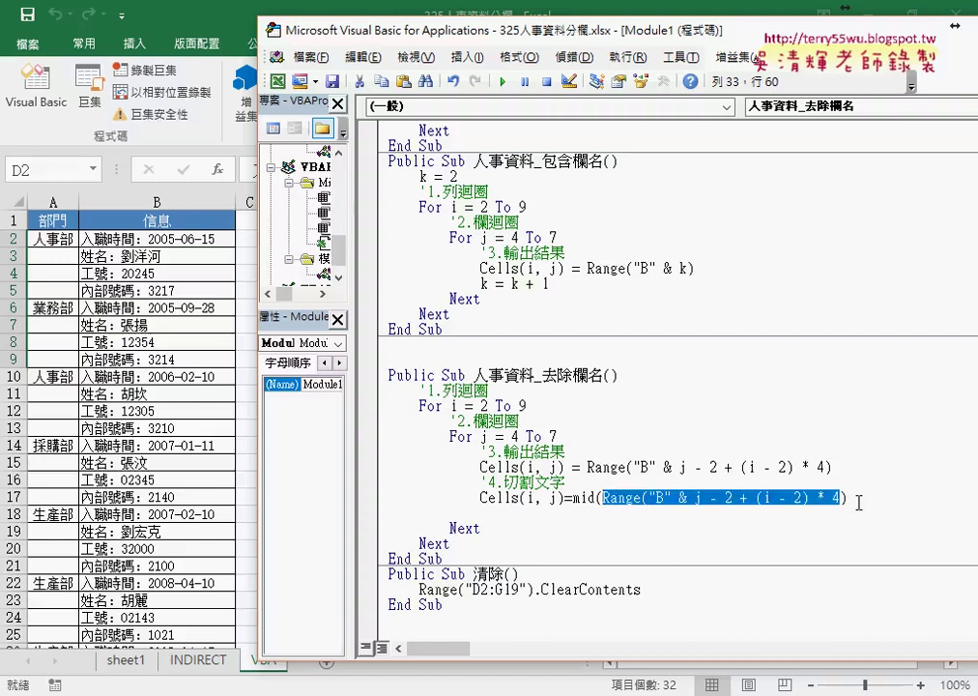
click(888, 499)
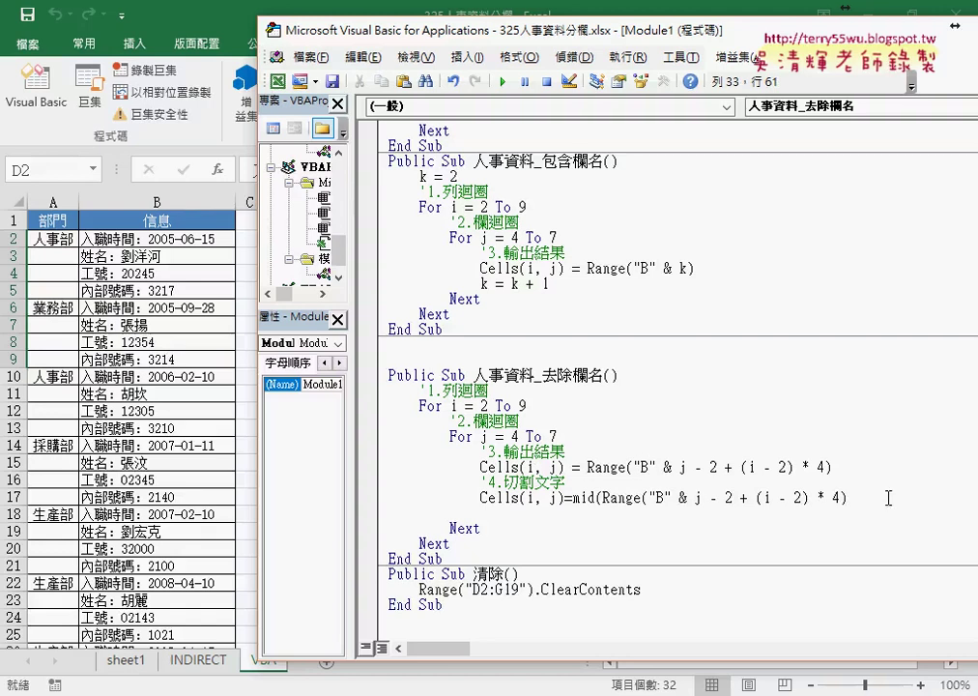
text(,)
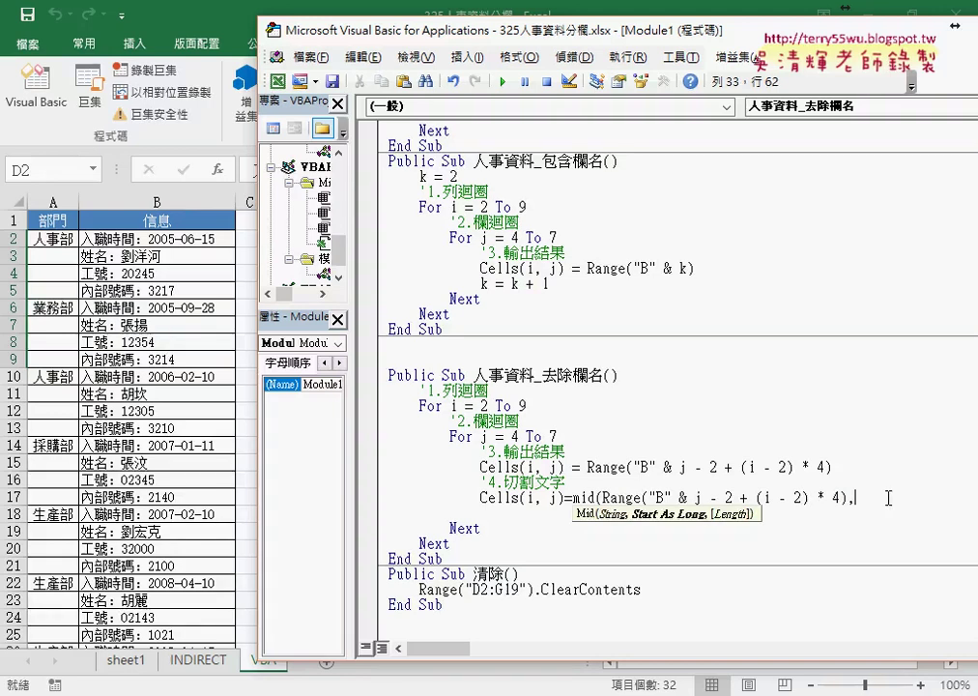
mouse_move(474, 36)
mouse_down()
mouse_move(485, 37)
mouse_move(430, 39)
mouse_up()
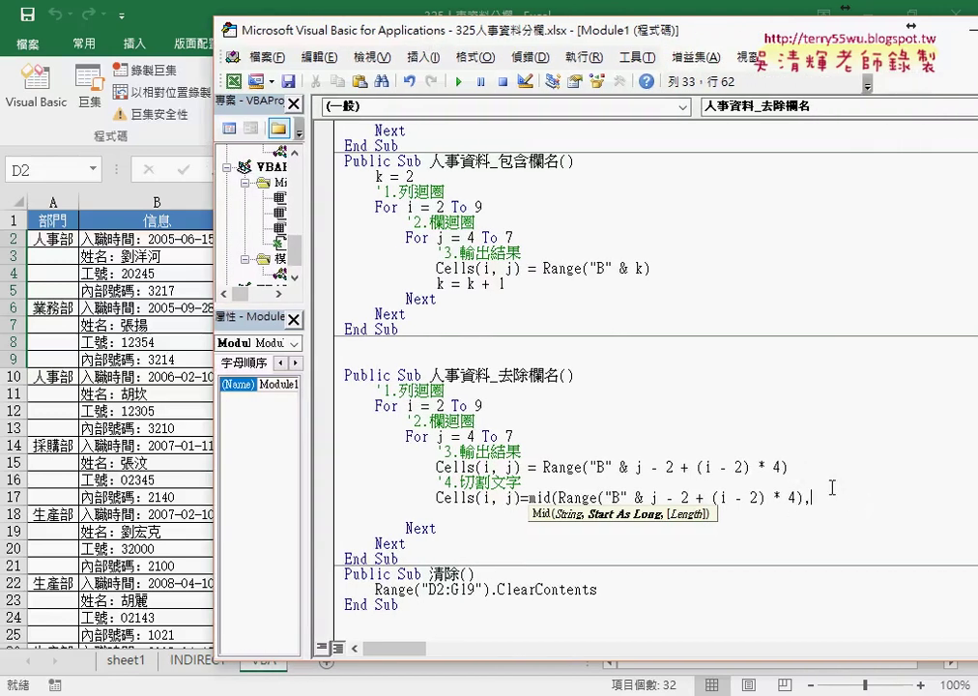
text(len)
text((cells)
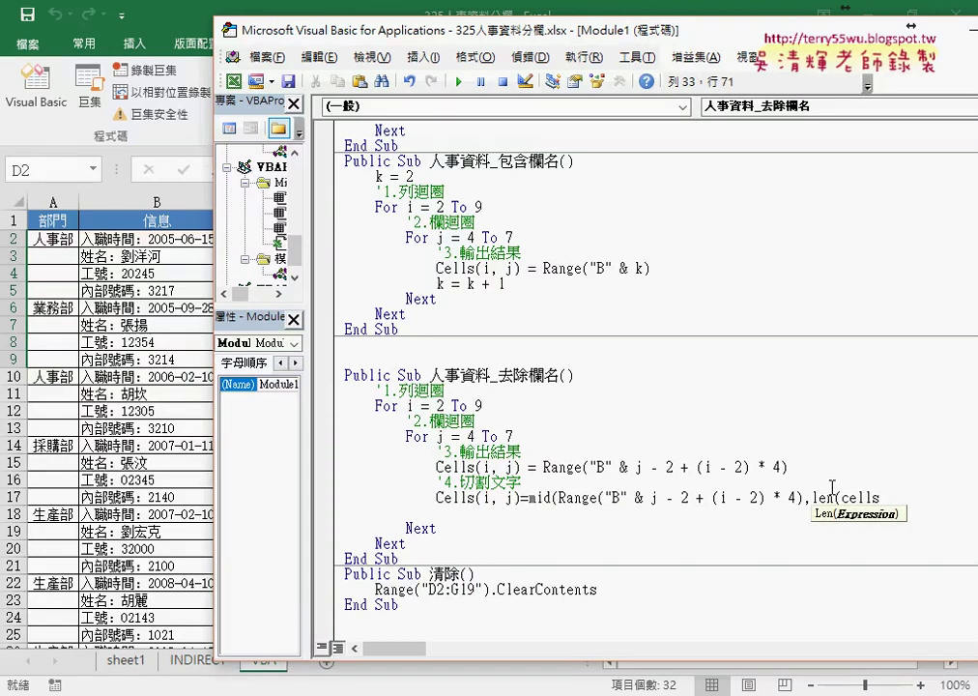
text((i,)
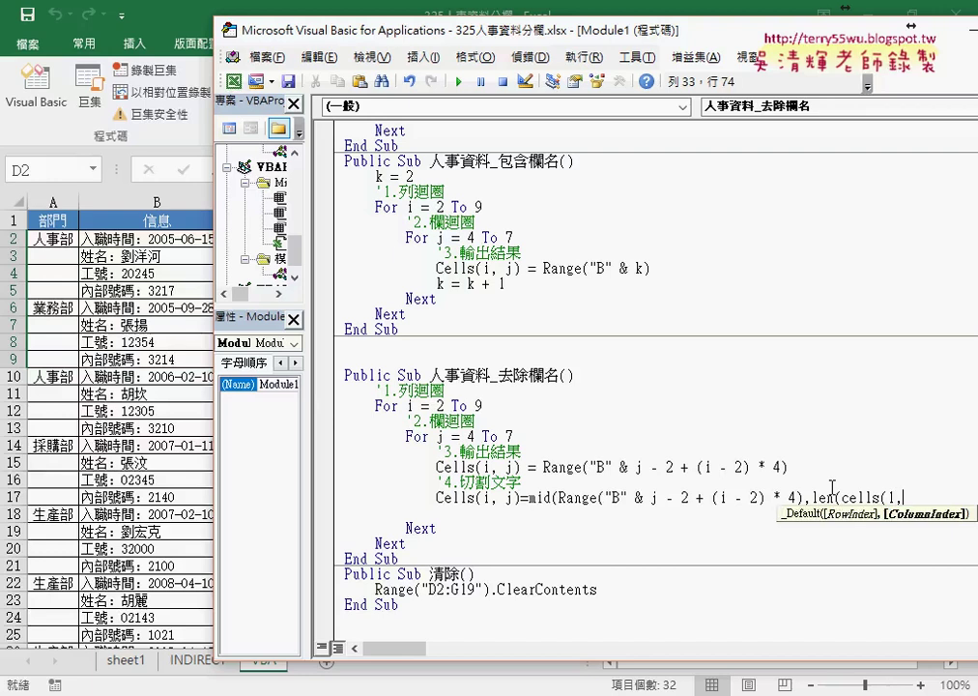
text(j)
text())
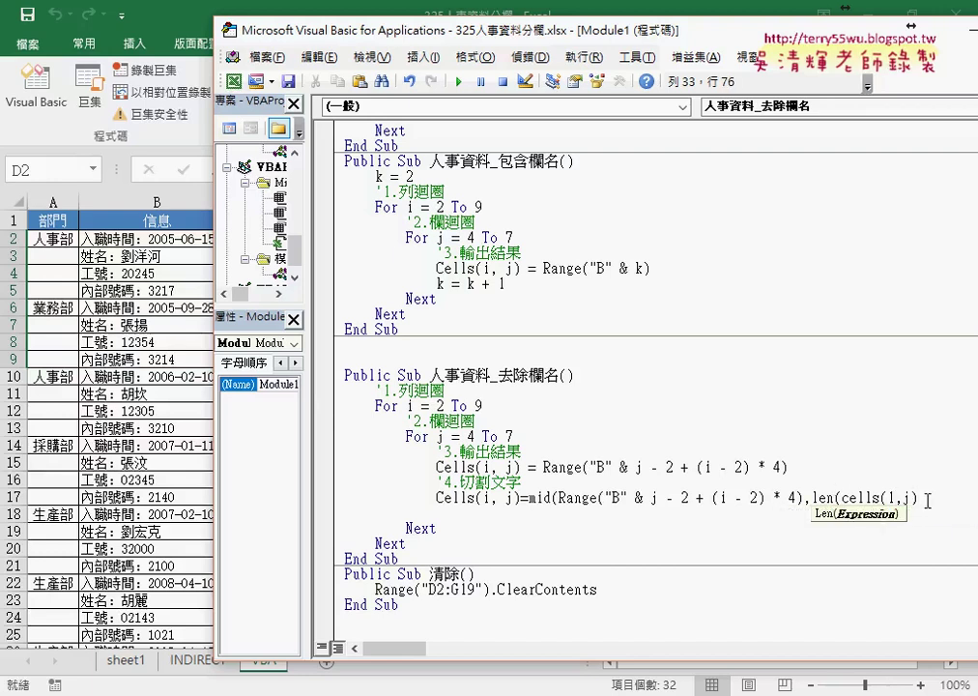
text())
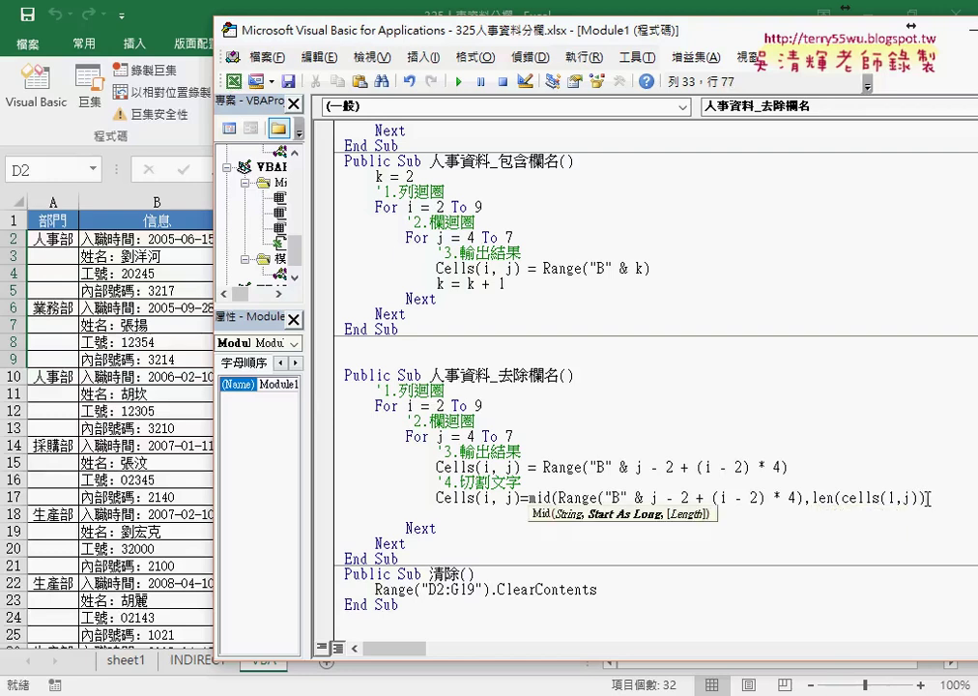
mouse_move(916, 499)
mouse_down()
mouse_move(843, 499)
mouse_move(849, 507)
mouse_up()
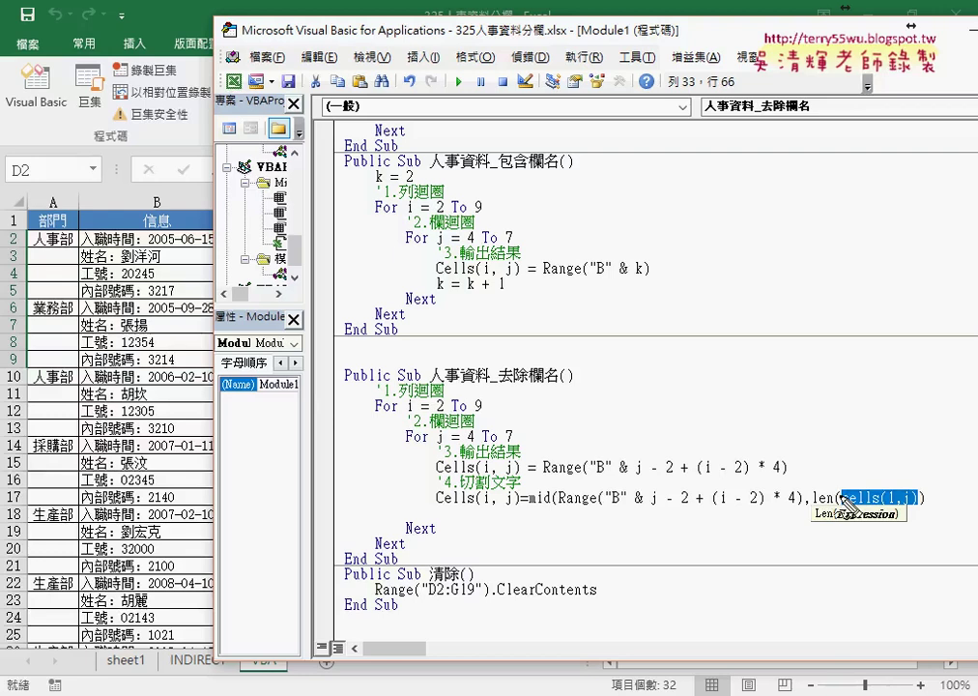
mouse_move(843, 439)
mouse_down()
mouse_move(849, 468)
mouse_move(887, 469)
mouse_move(896, 504)
mouse_up()
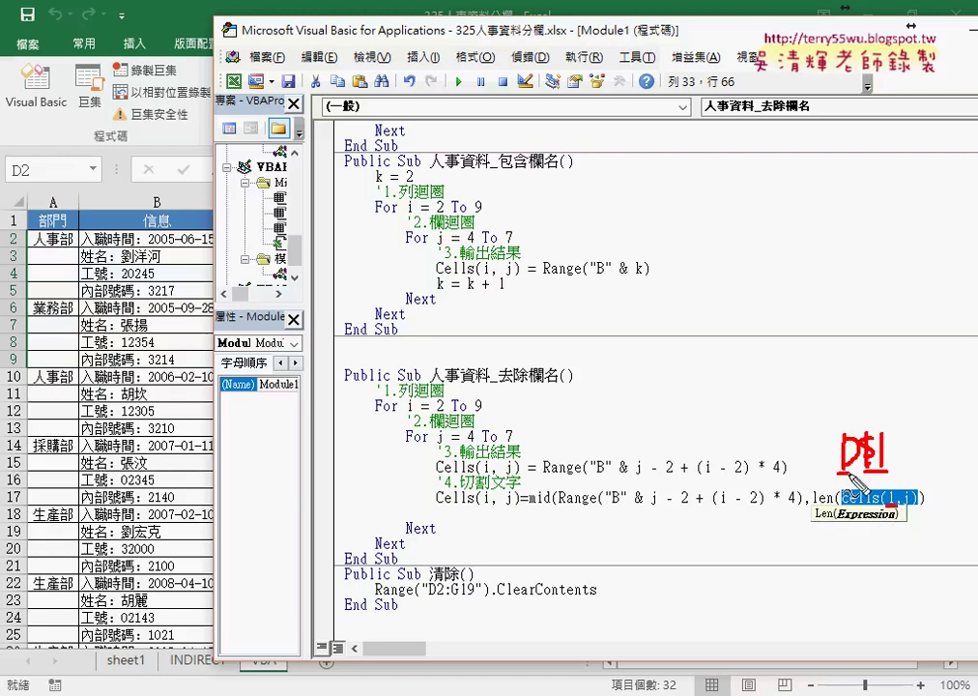
drag(904, 505, 911, 505)
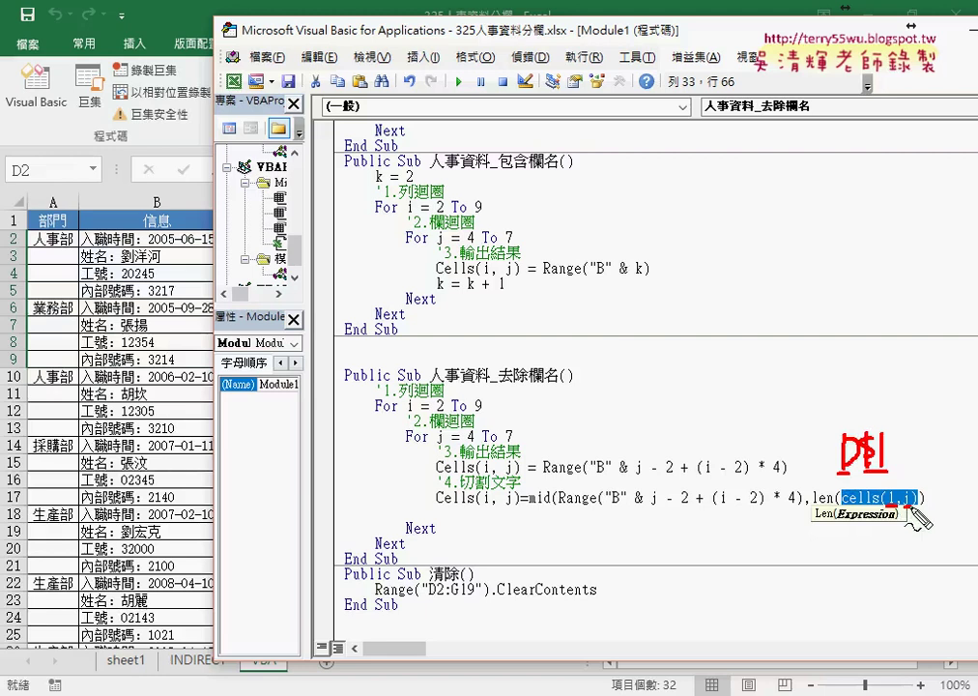
drag(464, 444, 477, 444)
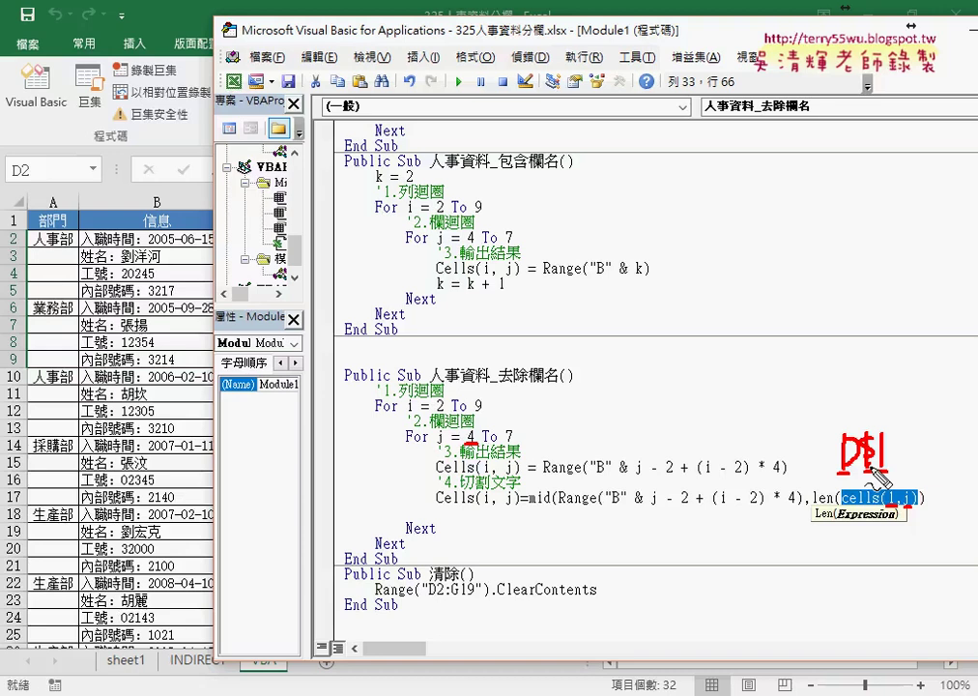
End the Mid statement with a length argument of 99 and a closing parenthesis.
click(938, 496)
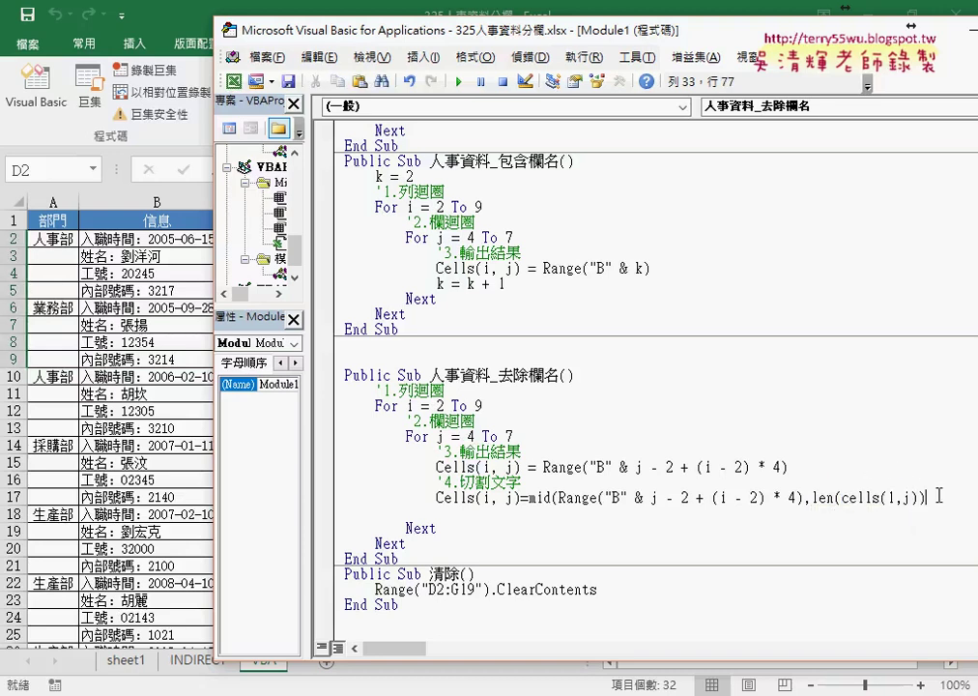
text(,)
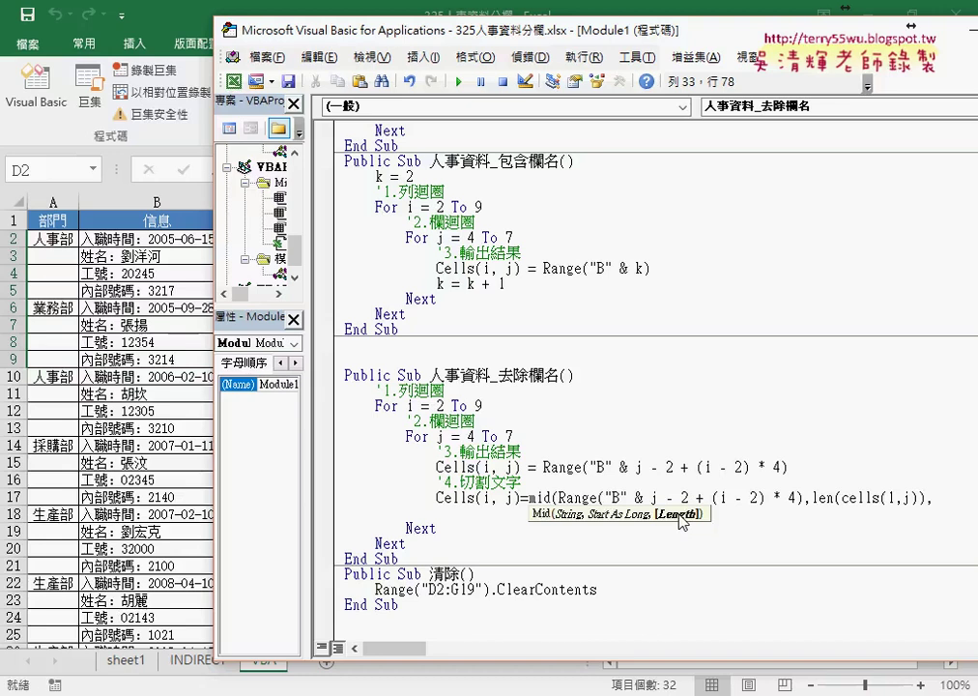
text(99)
text())
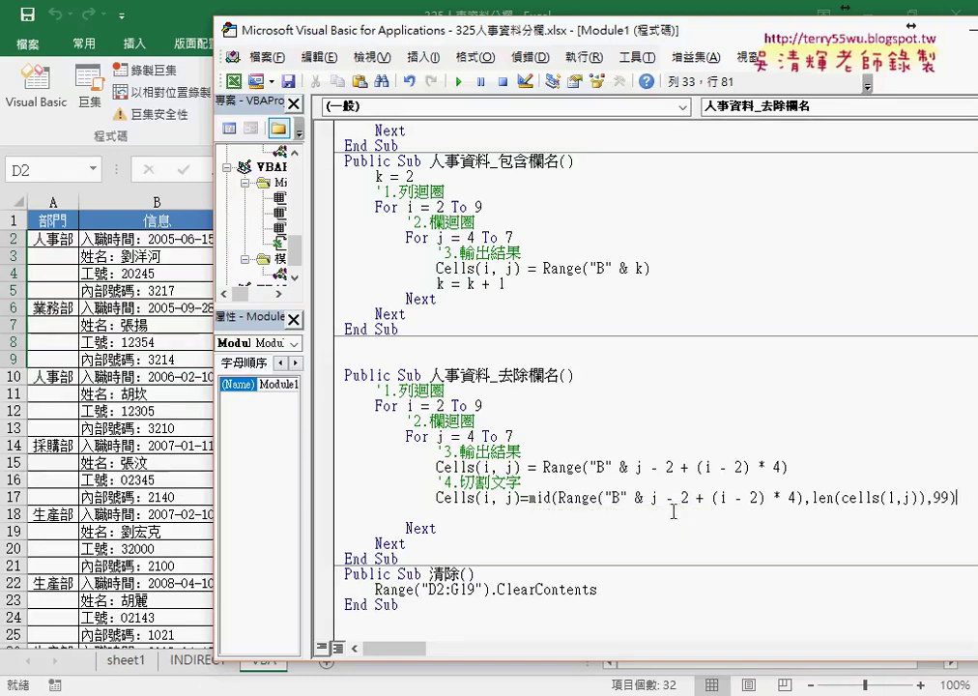
click(623, 570)
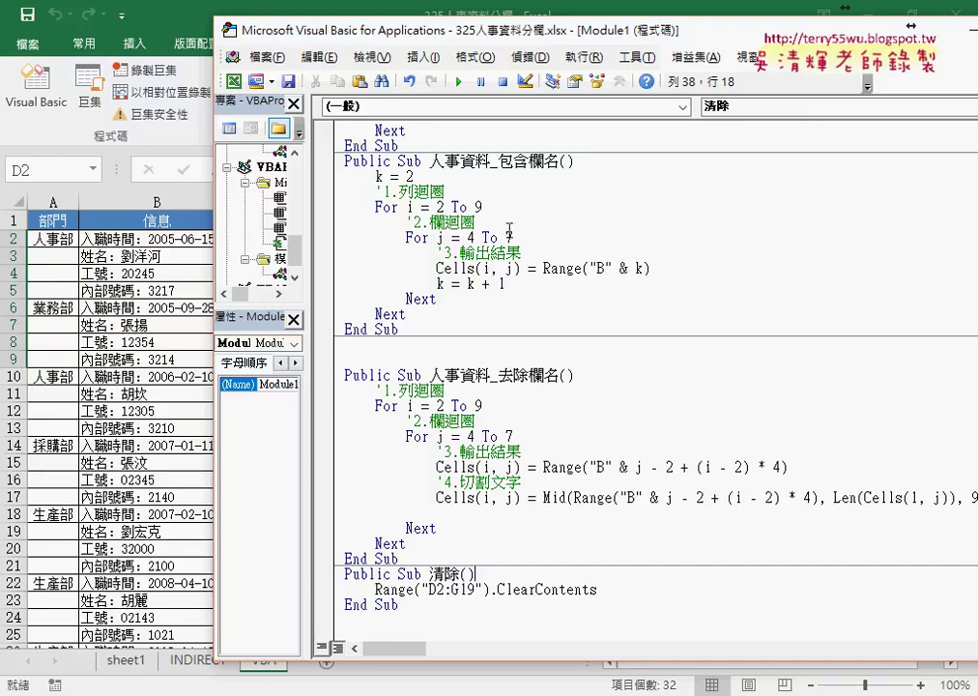
Delete the empty line below the Mid statement.
drag(517, 39, 787, 39)
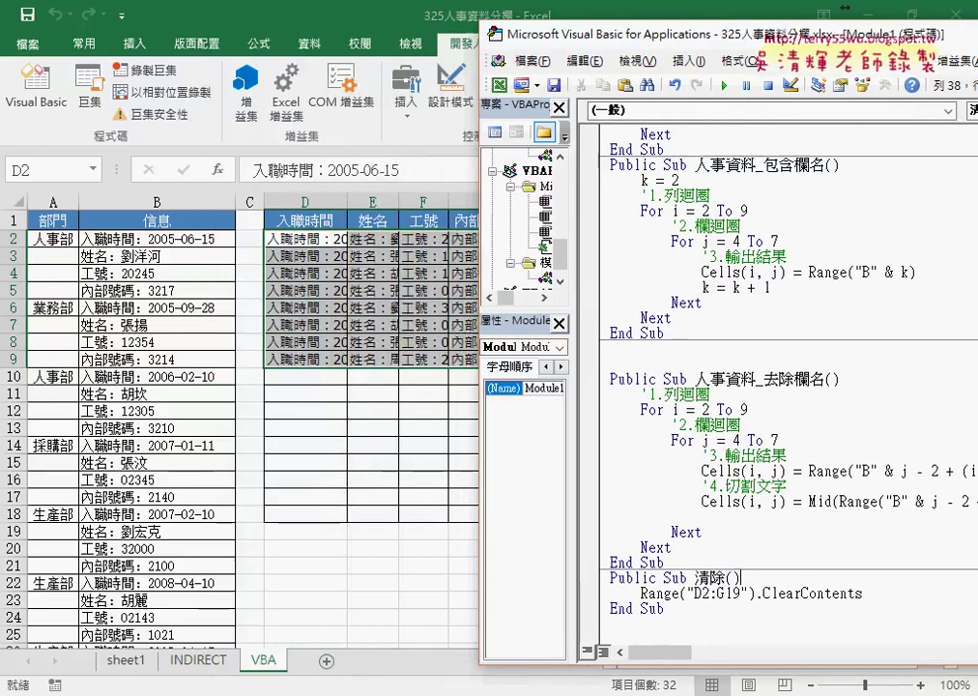
click(777, 470)
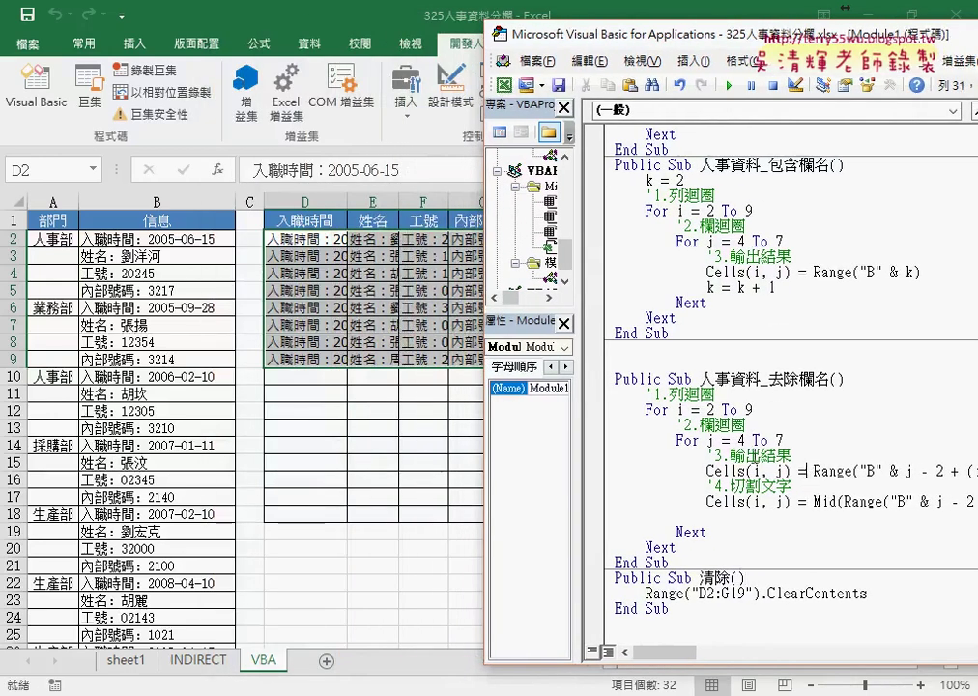
click(713, 504)
click(576, 513)
key(Delete)
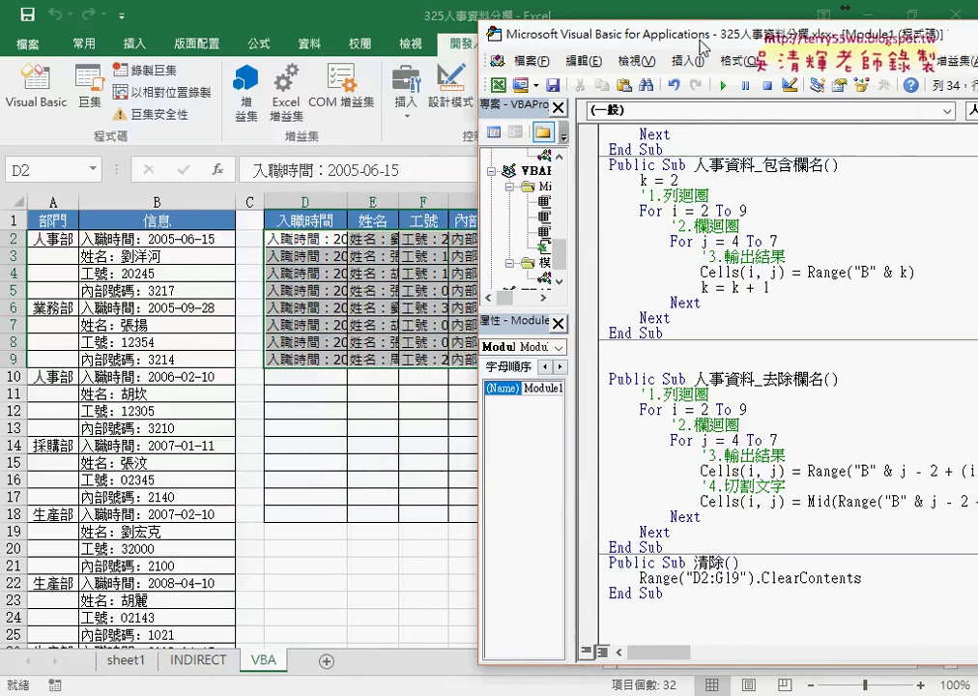
drag(551, 34, 299, 34)
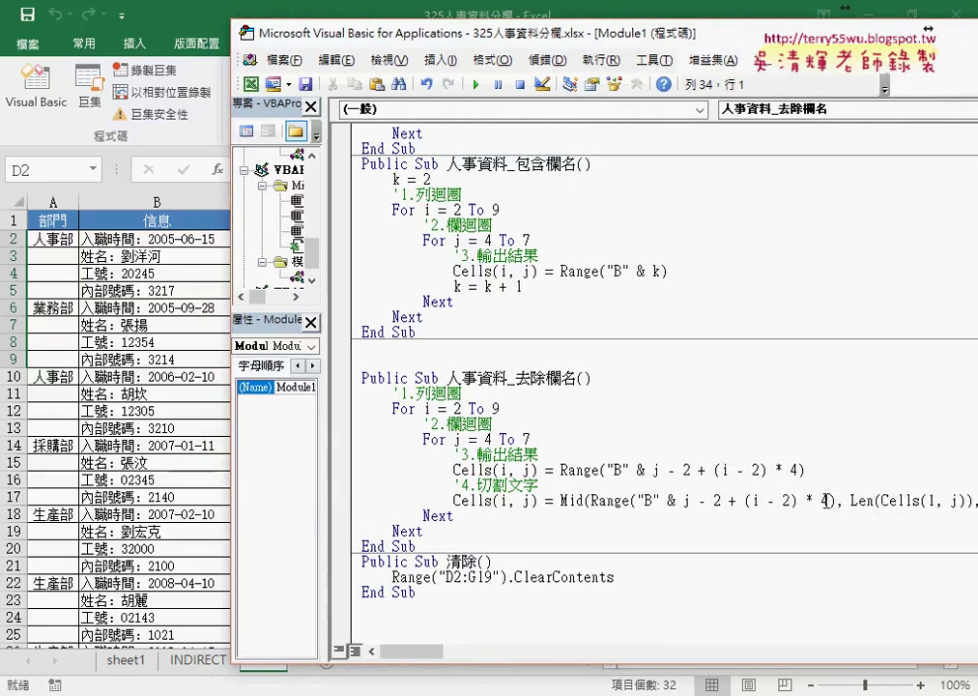
drag(711, 46, 588, 46)
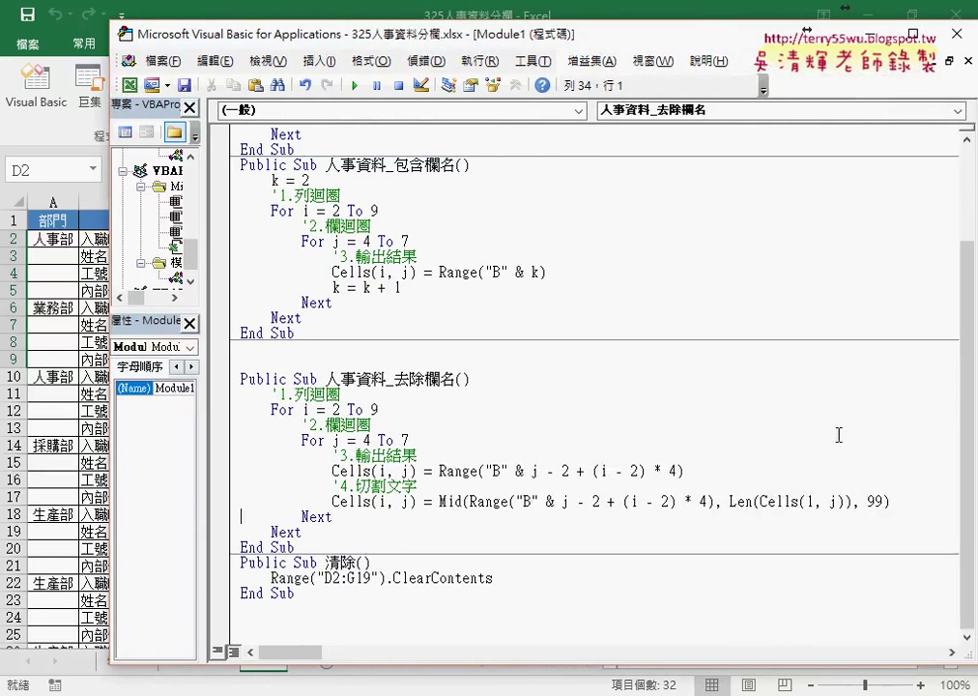
Add )+2 to the Mid start position and run the macro so D2:G9 holds bare values without labels.
click(847, 502)
text()+2)
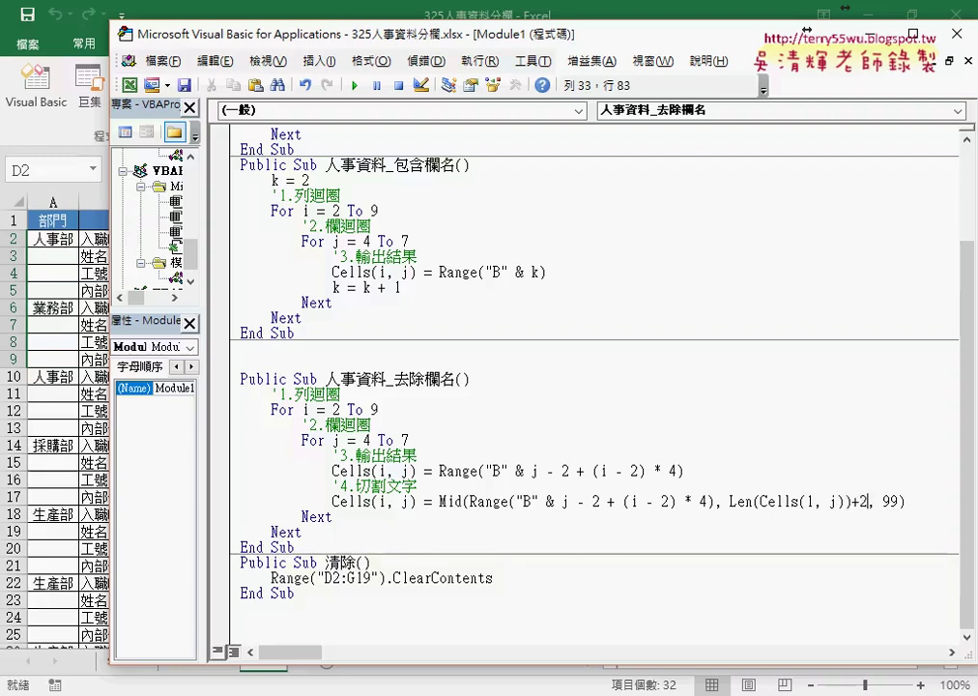
drag(423, 39, 765, 43)
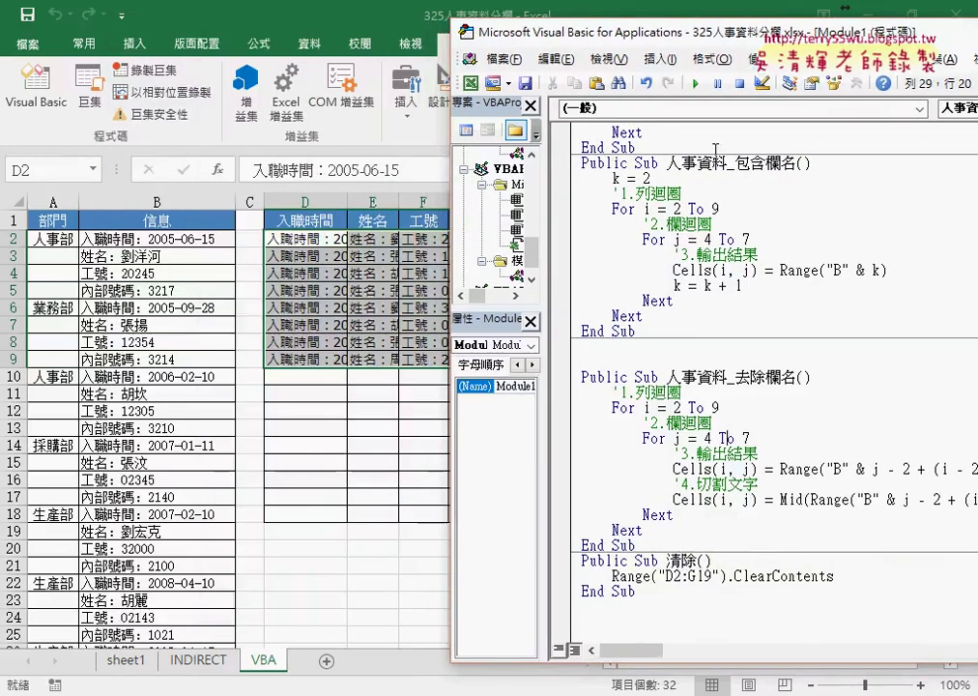
click(695, 85)
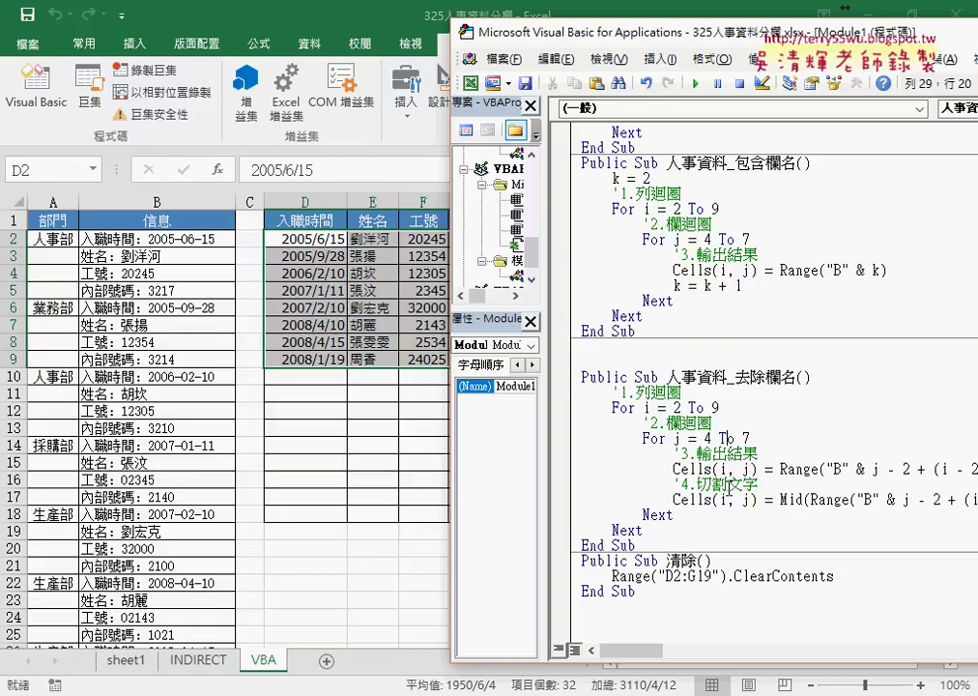
click(729, 576)
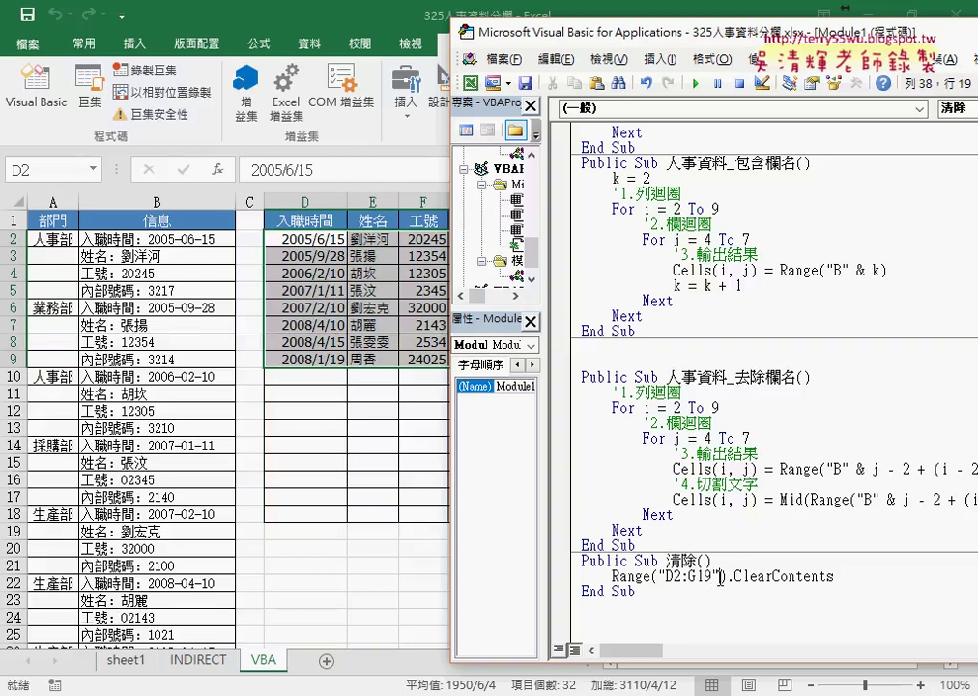
Complete the ClearContents call in 清除 and run it to empty the table.
drag(658, 576, 852, 577)
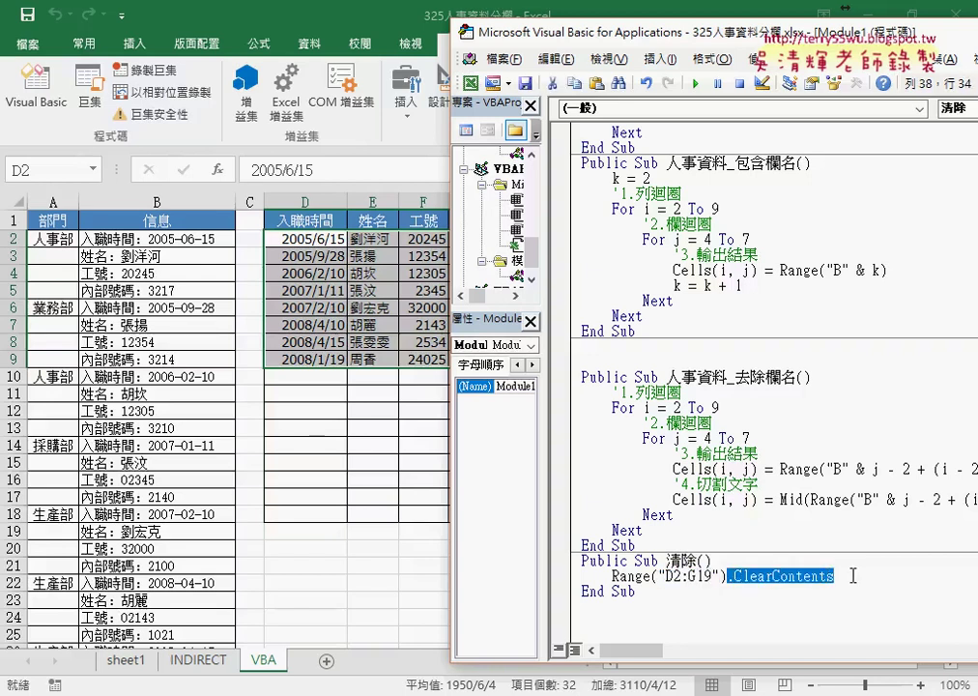
text(.c)
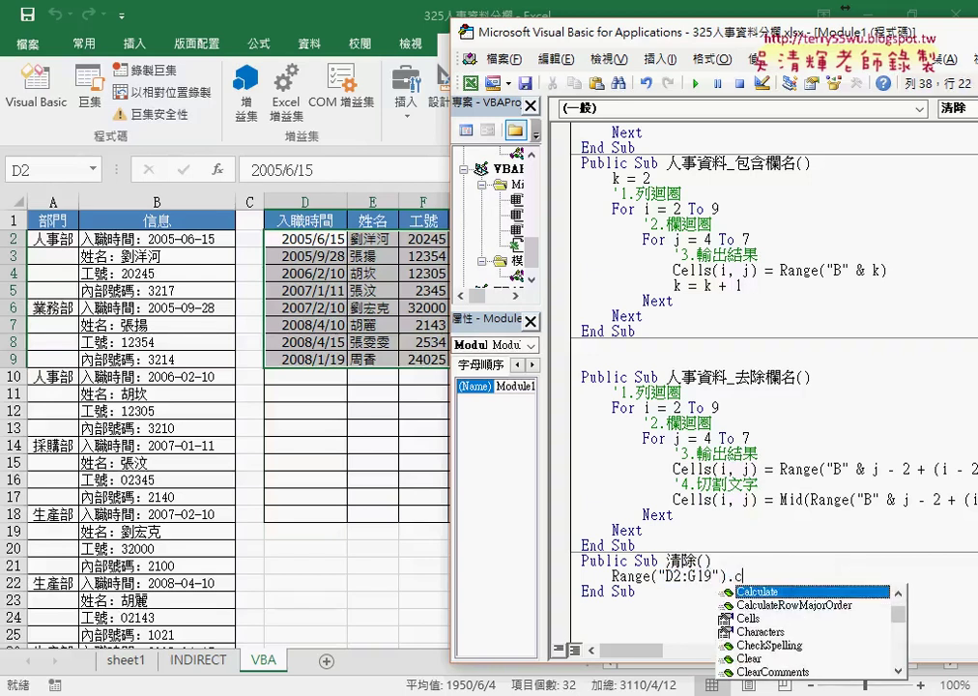
text(l)
key(Down)
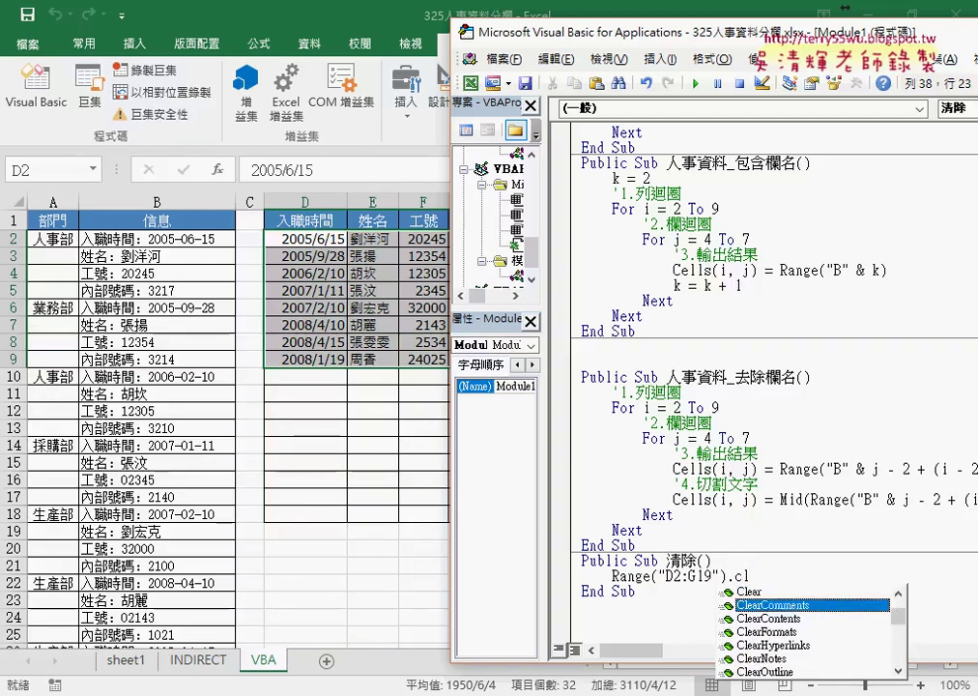
key(Down)
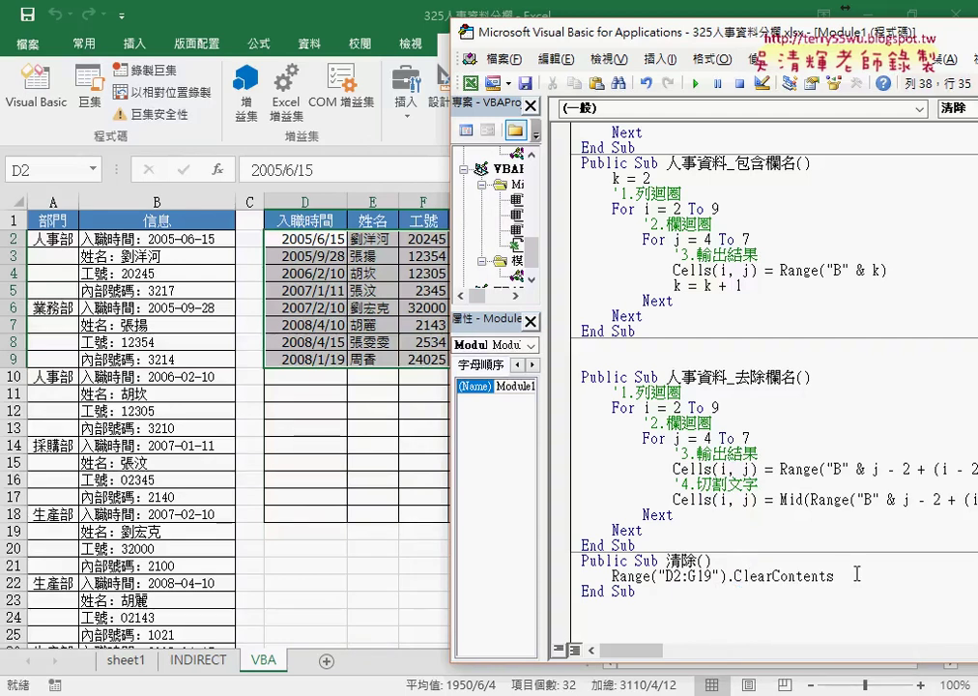
key(BackSpace)
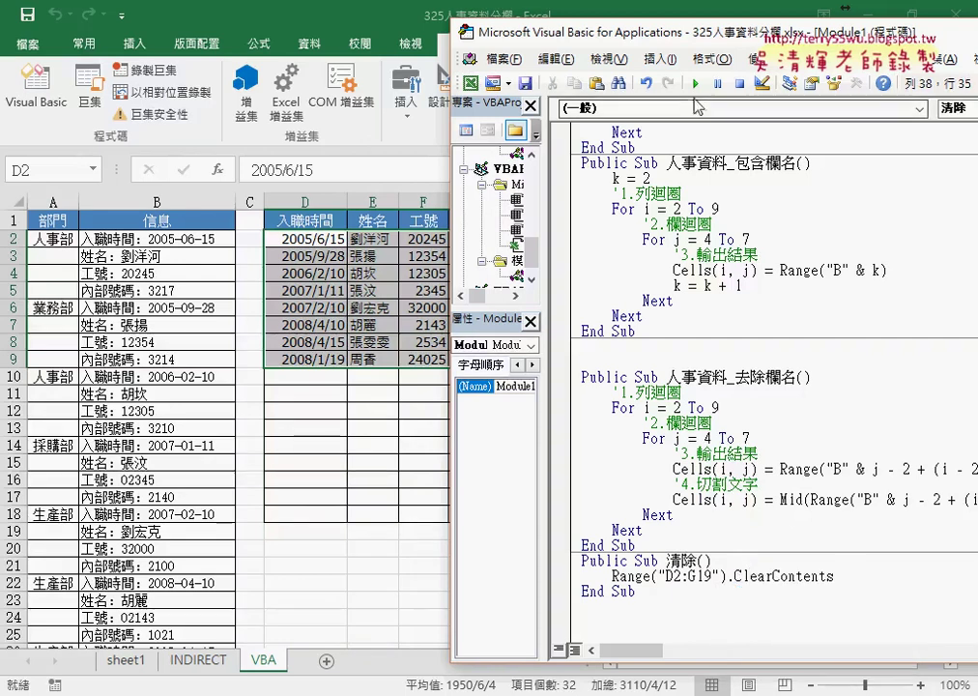
click(695, 84)
Run 輸出2到33表格 to fill D2:G9 with 2–33, then add a blank line after '3.輸出結果.
scroll(754, 387, up, 3)
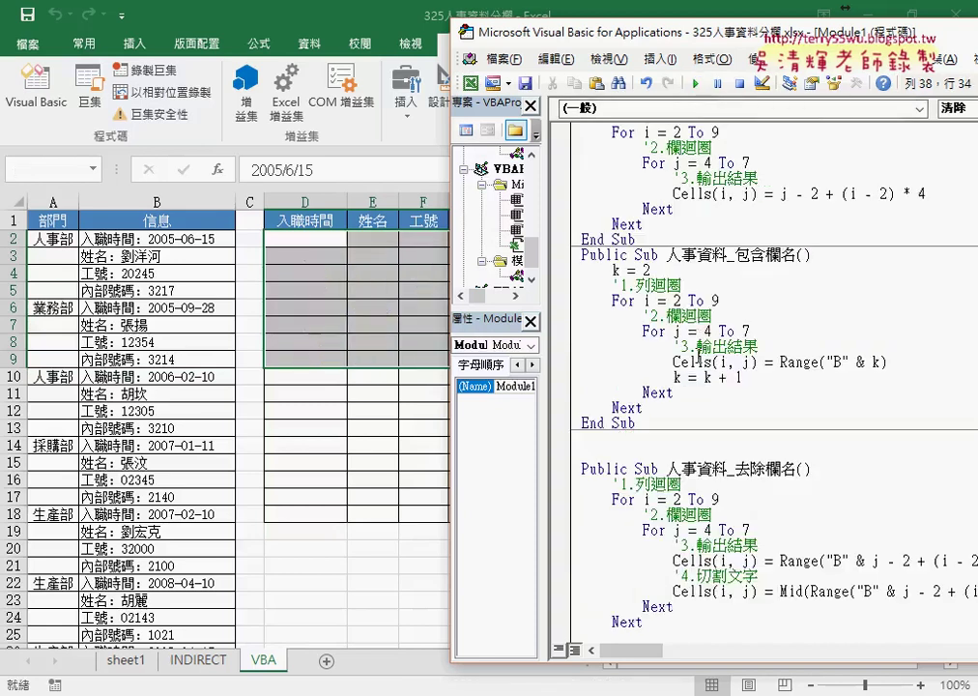
click(727, 209)
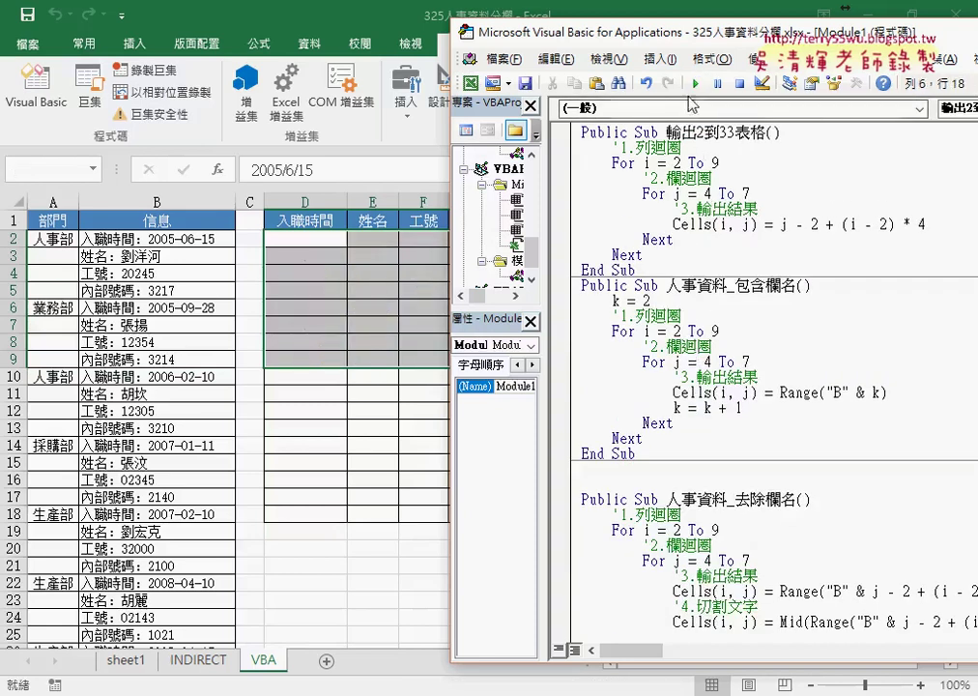
click(694, 86)
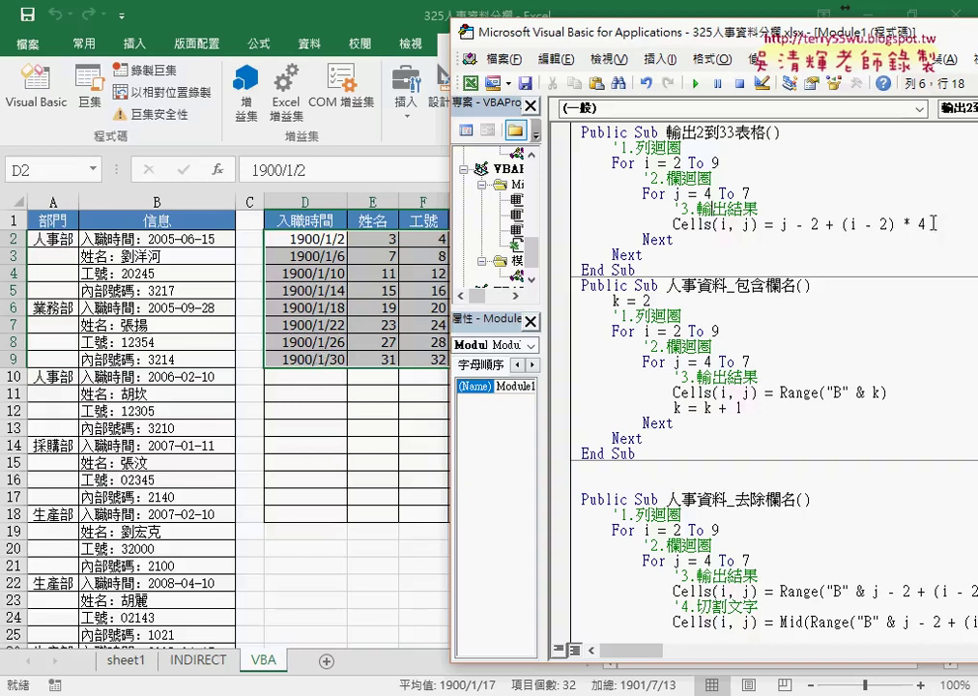
click(790, 210)
key(Return)
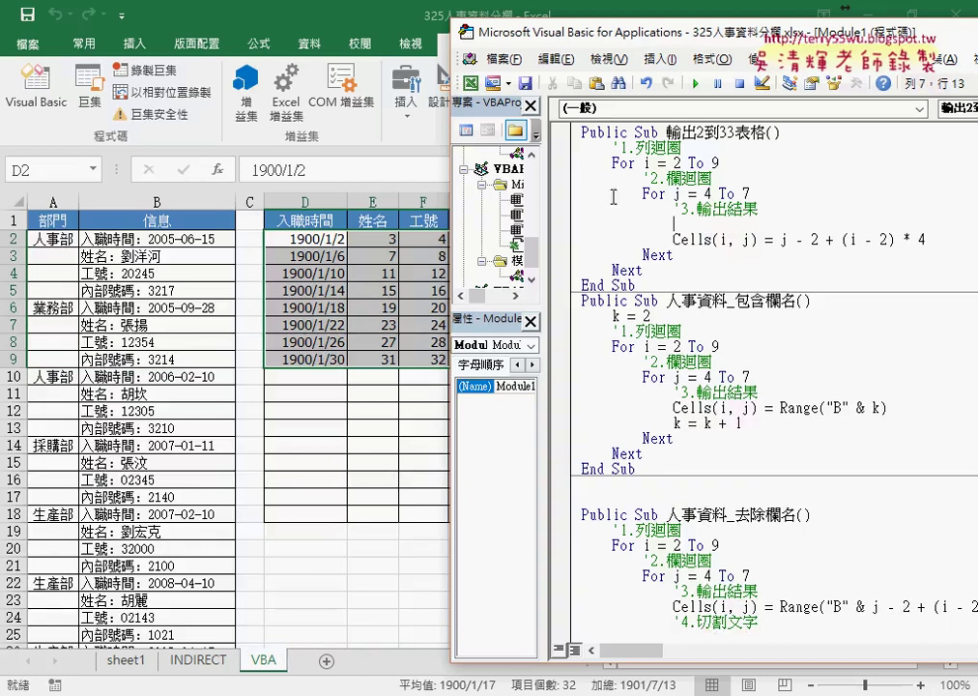
Inspect D2's 儲存格格式 under 通用格式 and 自訂, then cancel without changing the date format.
click(307, 238)
right_click(307, 238)
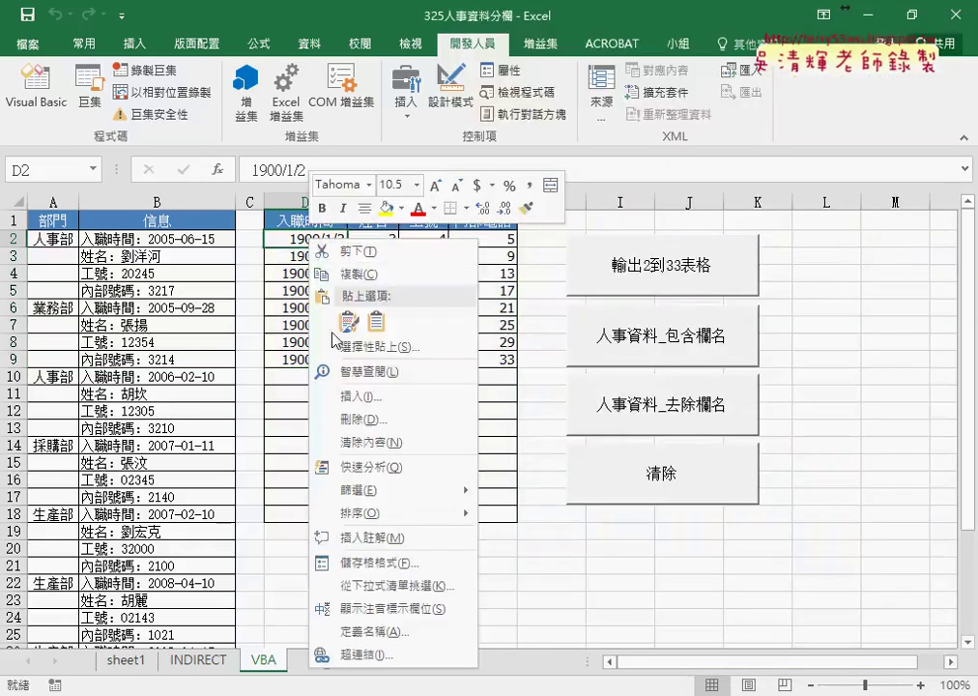
click(377, 560)
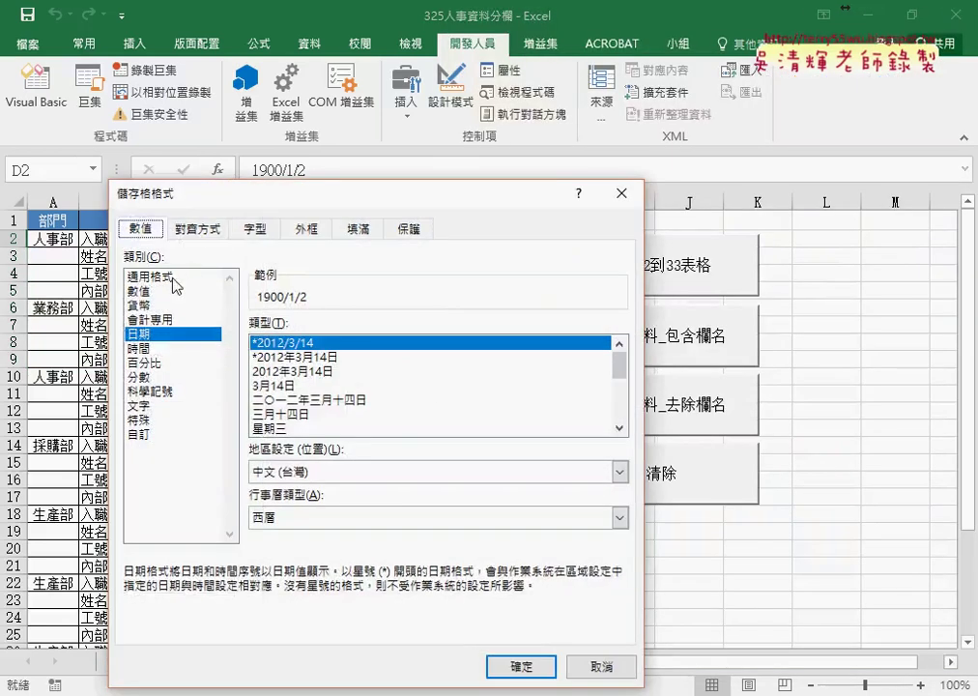
click(174, 277)
click(155, 435)
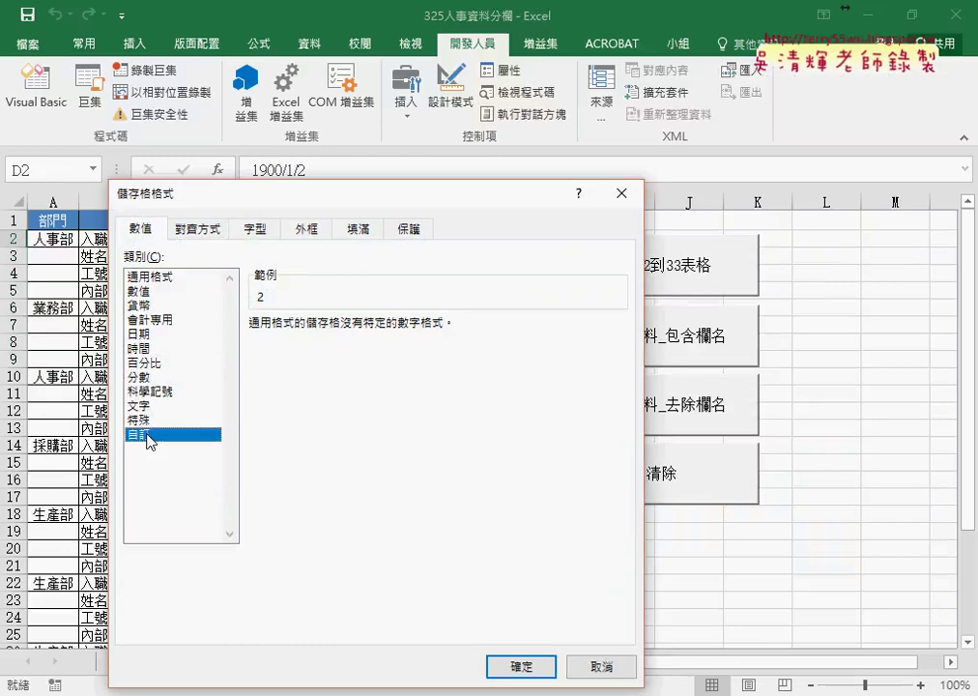
click(158, 278)
click(153, 435)
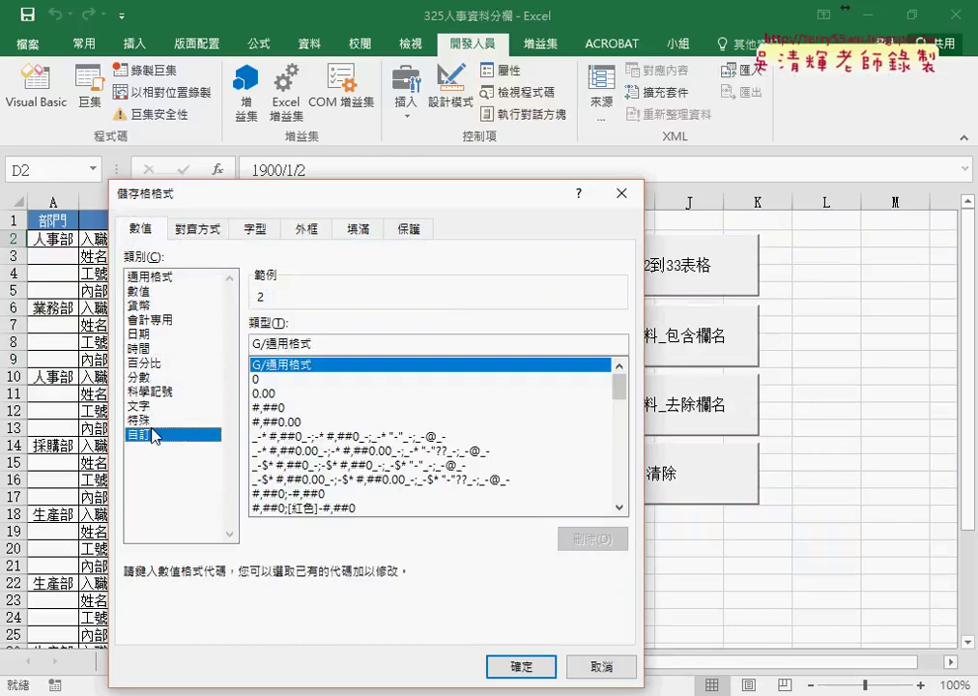
double_click(318, 345)
text(@)
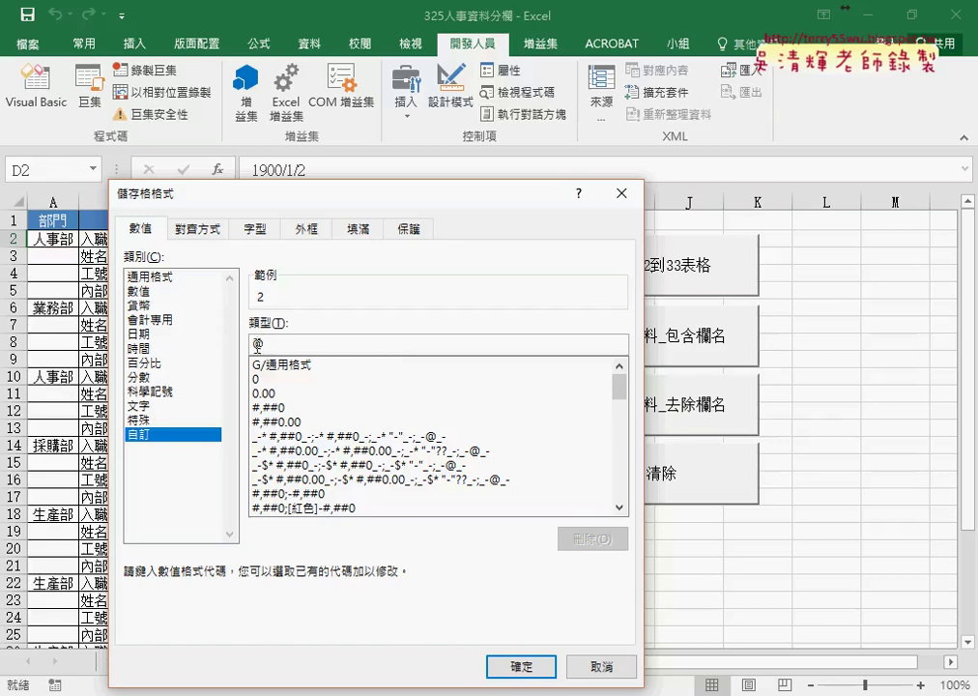
click(605, 669)
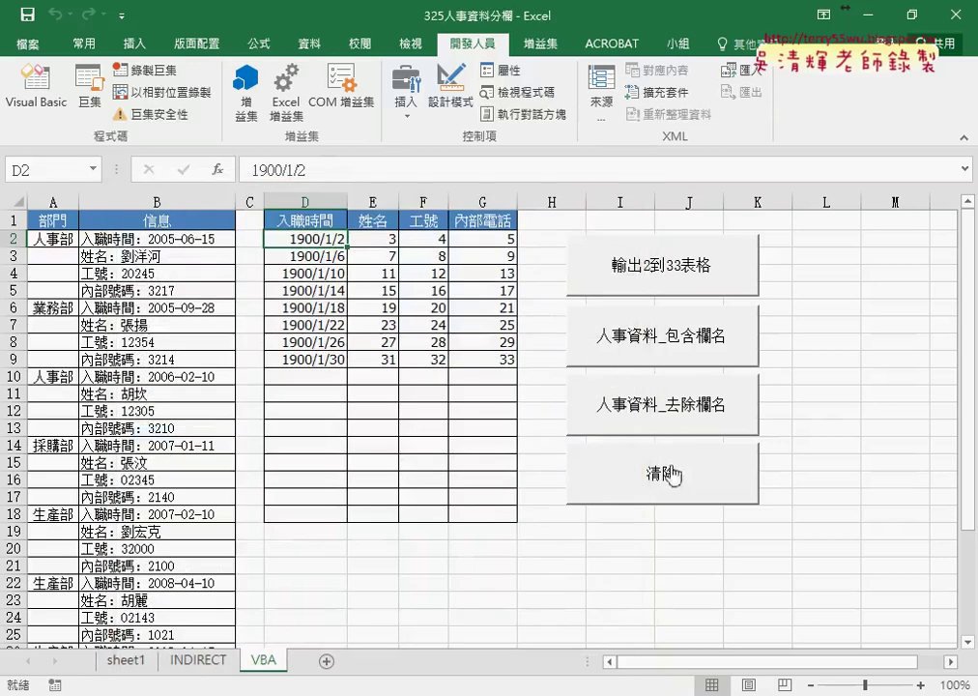
Open the button's macro via 指定巨集 > 編輯 and type a Cells.NumberFormatLocal = "@" line.
right_click(659, 269)
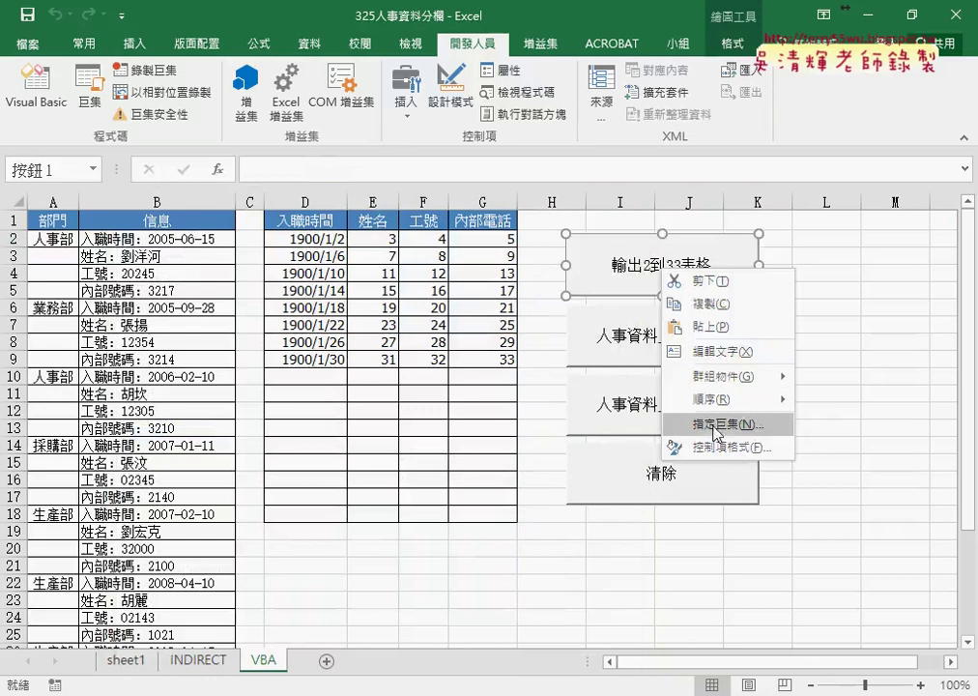
click(702, 421)
click(899, 294)
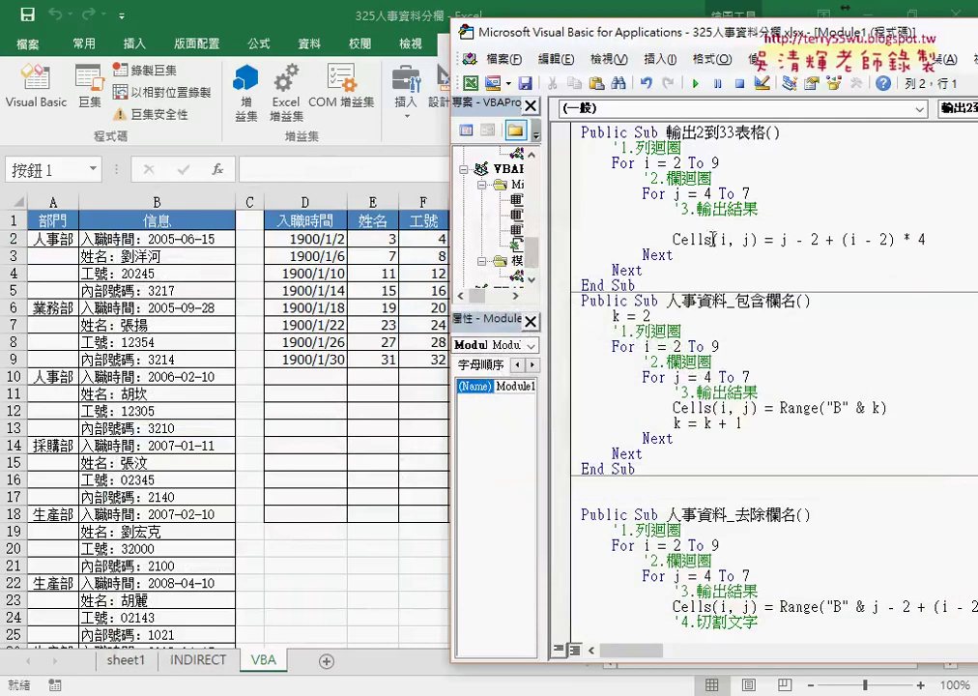
text(ce)
text(lls)
text(.)
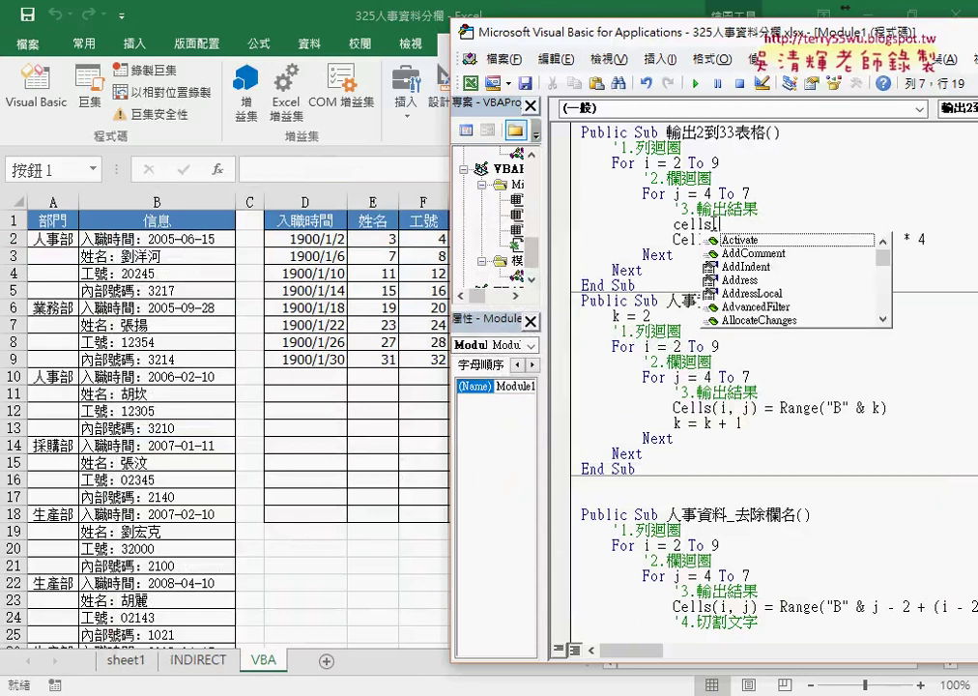
text(n)
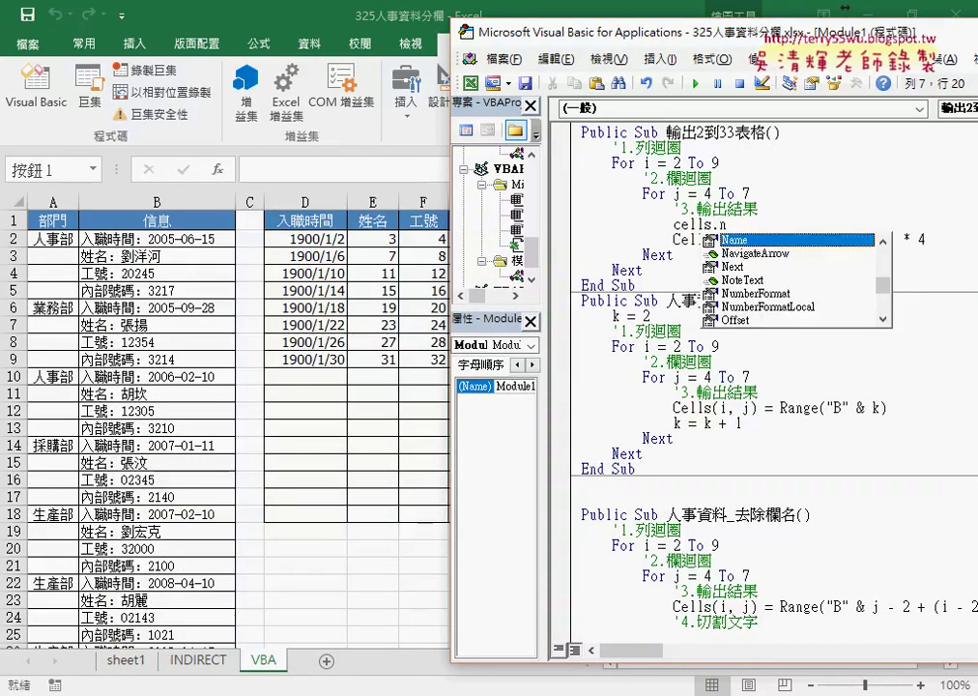
key(Down)
key(Down)
key(Down)
key(Down)
key(Down)
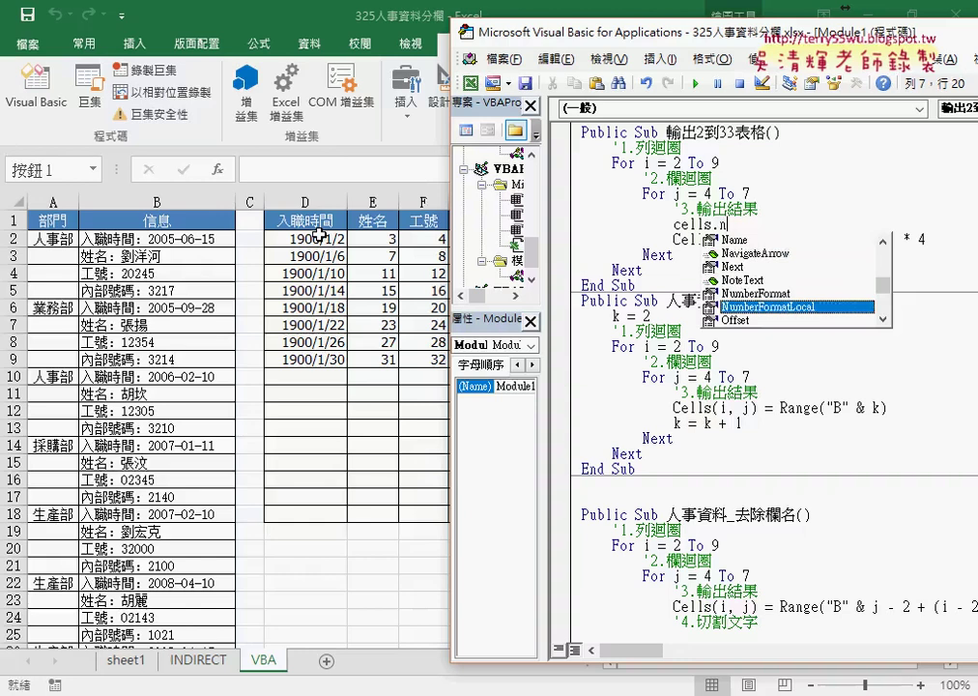
text(=)
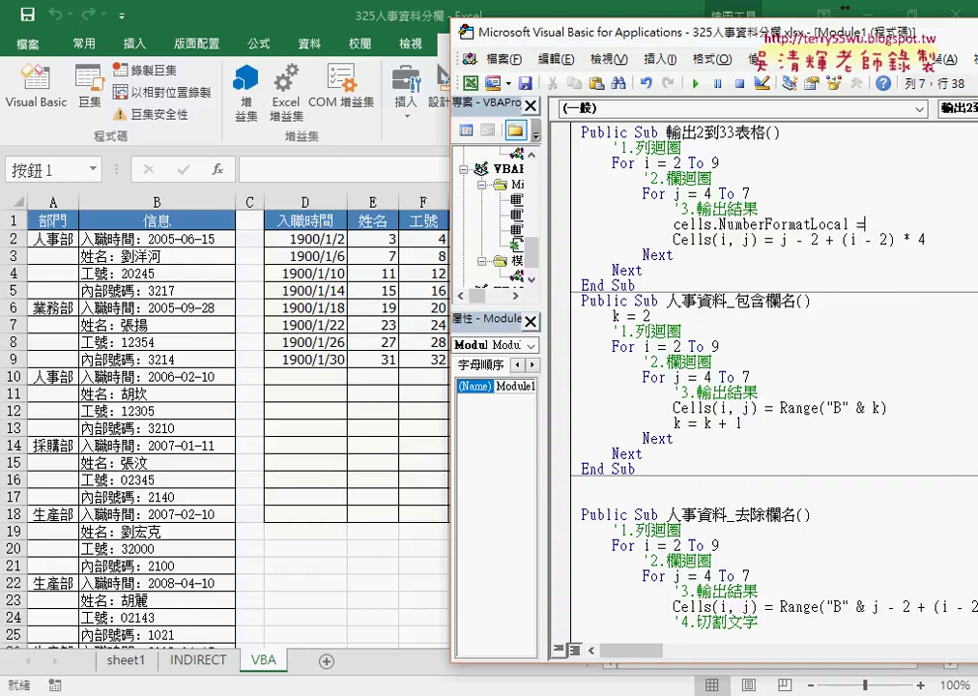
text("")
key(Left)
text(@)
key(Down)
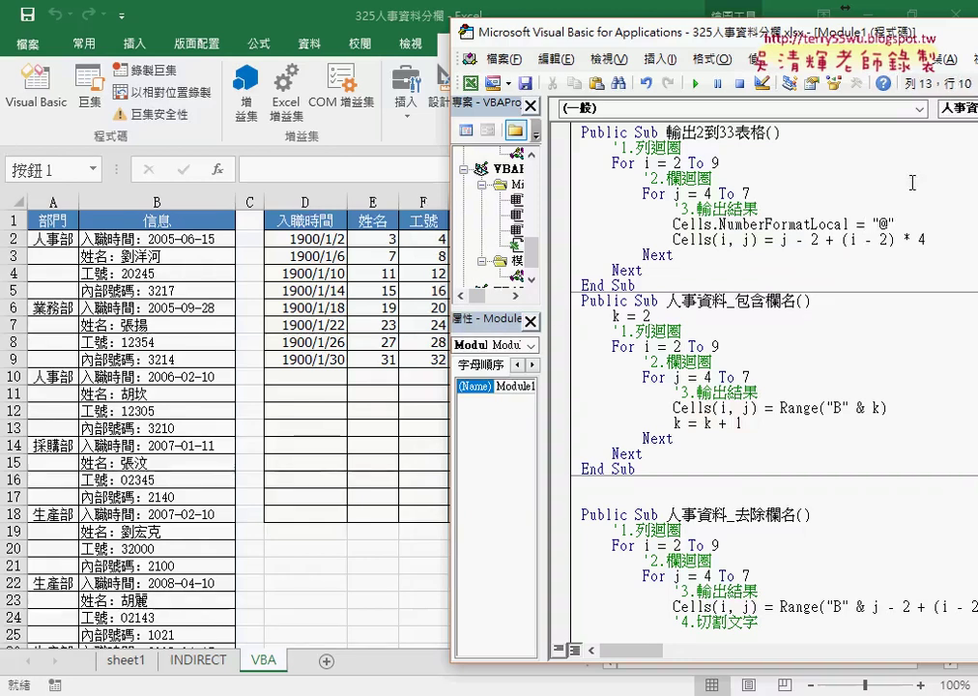
Complete the new line as Cells(i, j).NumberFormatLocal = "@" above the output statement.
click(890, 224)
mouse_move(890, 224)
mouse_down()
mouse_move(711, 223)
mouse_move(715, 240)
mouse_up()
click(757, 242)
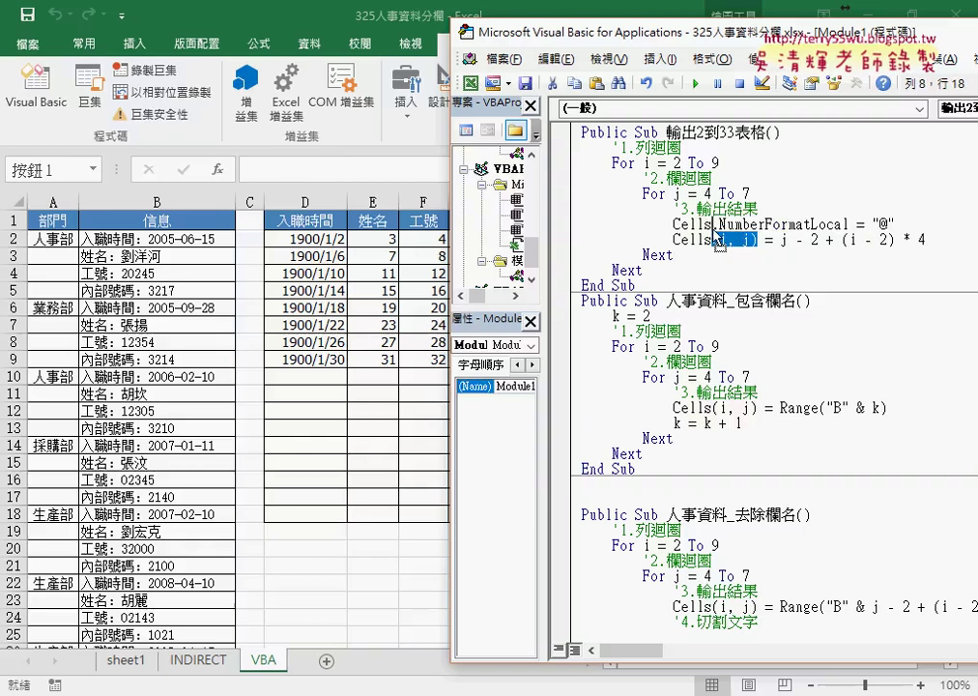
drag(715, 240, 712, 223)
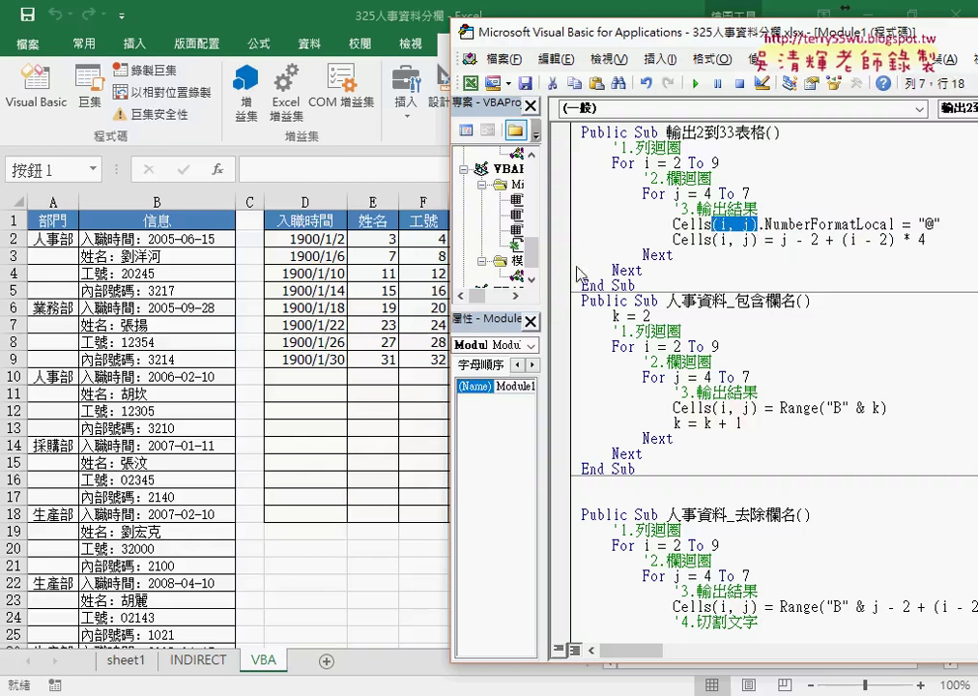
drag(949, 226, 674, 224)
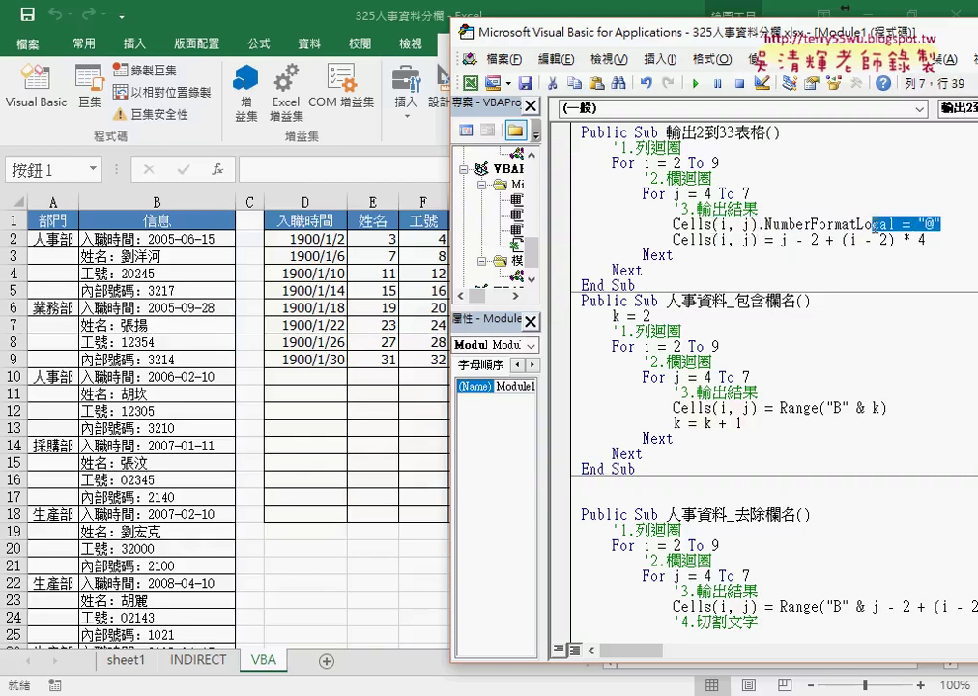
click(716, 225)
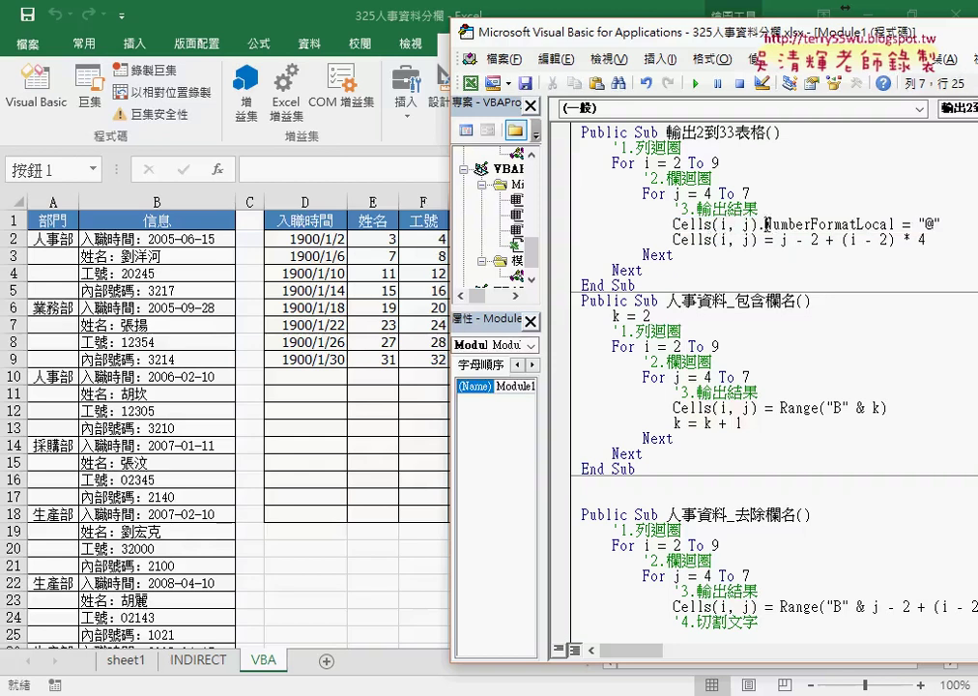
drag(759, 224, 961, 224)
text(.)
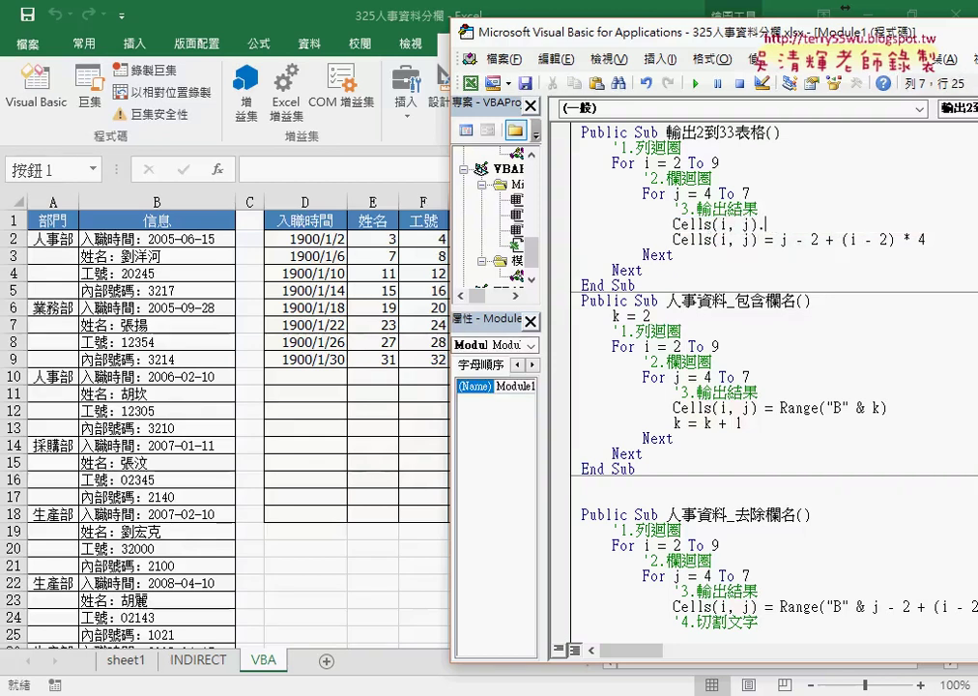
key(ctrl+z)
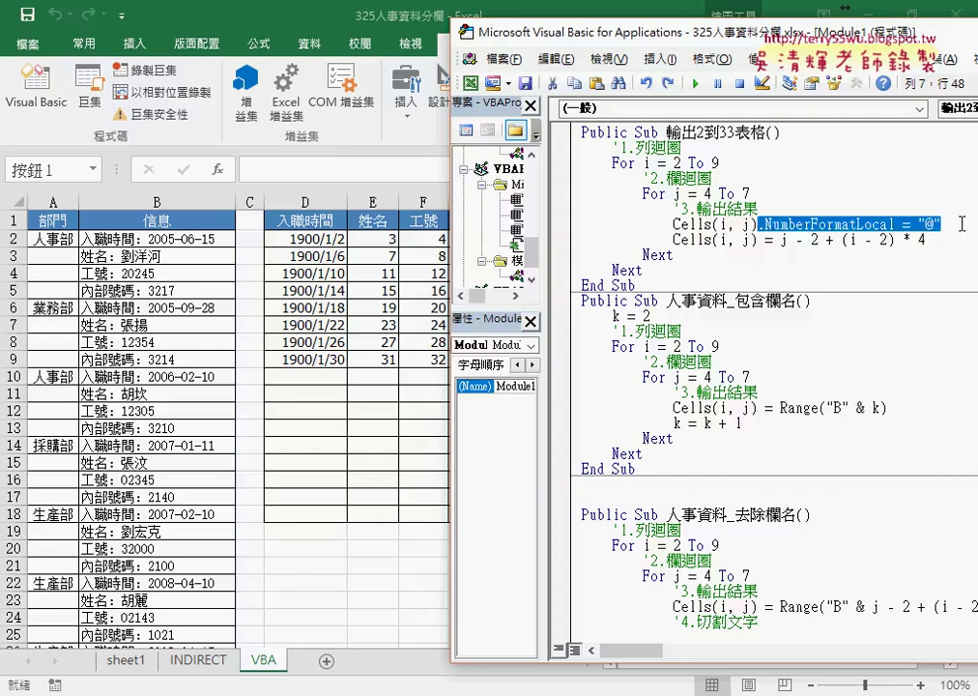
click(847, 285)
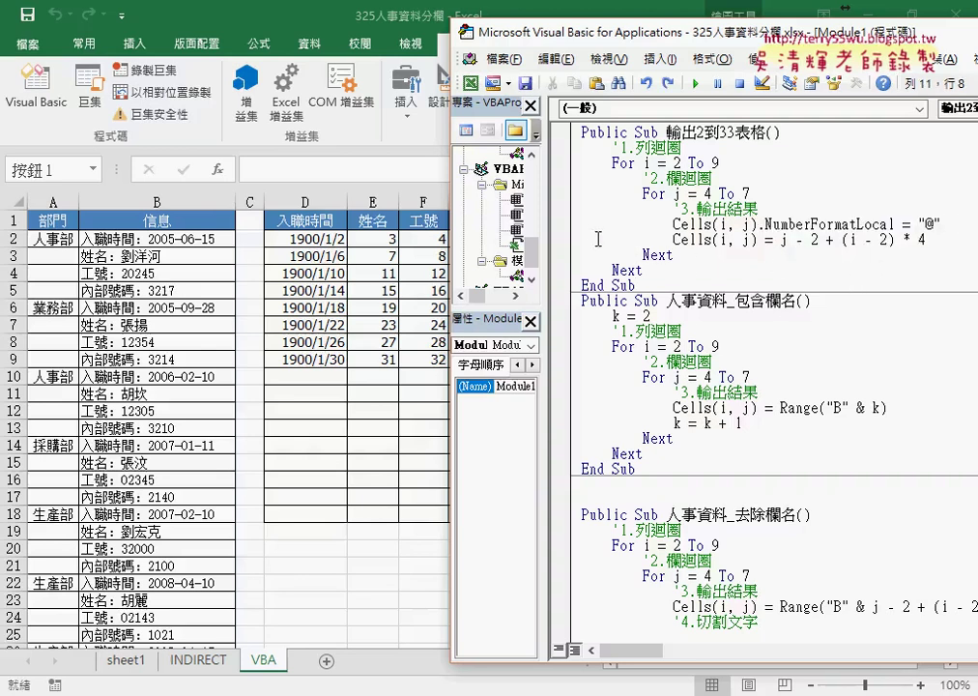
scroll(618, 290, down, 1)
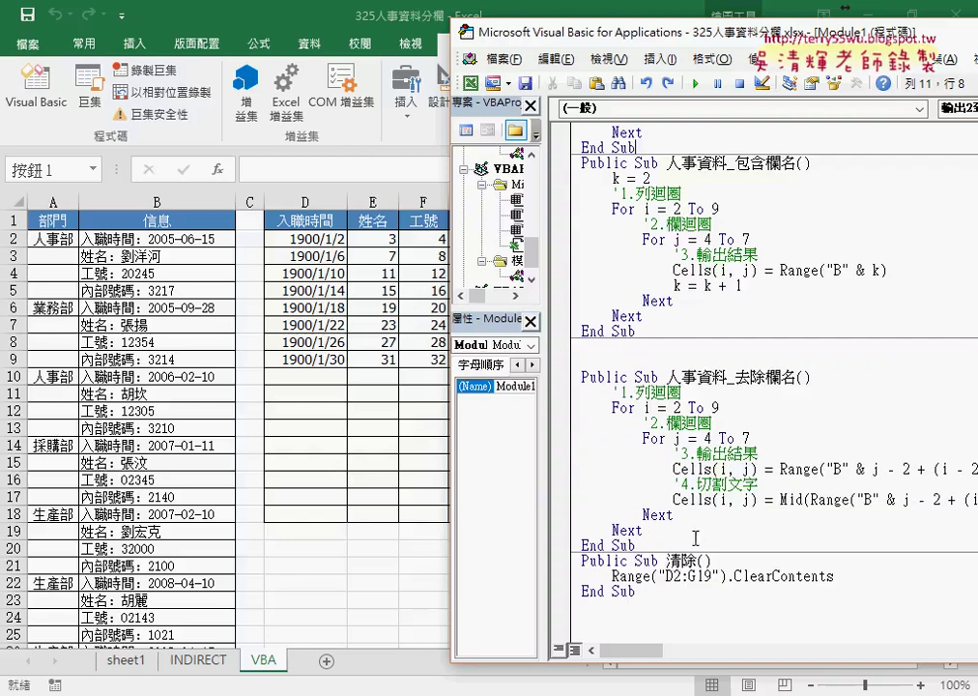
scroll(694, 536, down, 2)
Run 清除 to empty D2:G9 and select 輸出2到33表格 again.
click(660, 575)
click(695, 83)
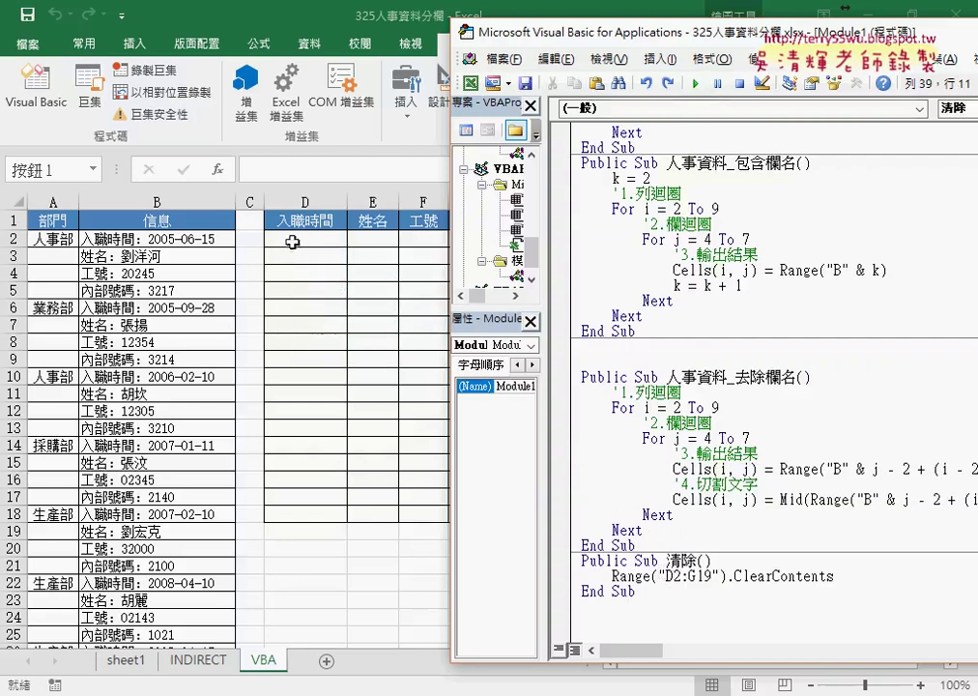
scroll(553, 283, up, 3)
click(696, 201)
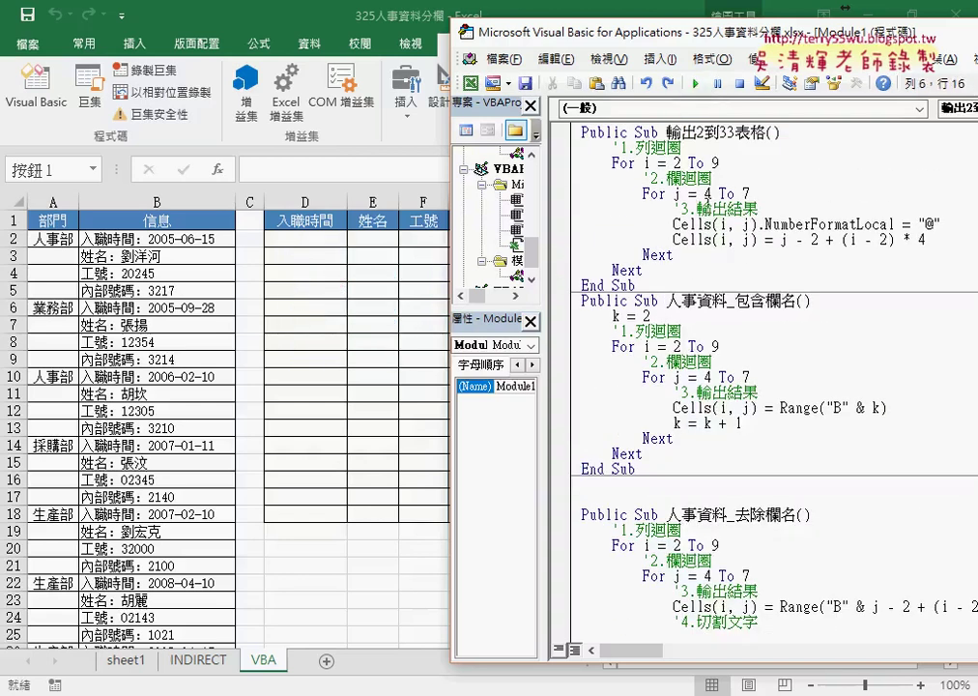
Step through 輸出2到33表格 with F8, then resume it so column D shows plain numbers 2–33.
key(F8)
key(F8)
key(F8)
key(F8)
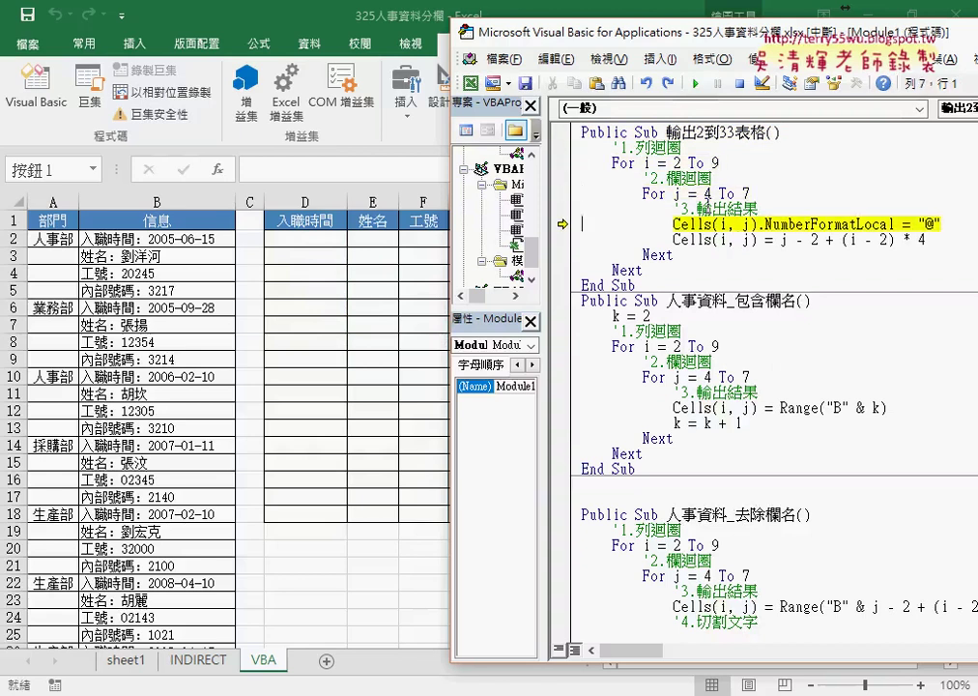
key(F8)
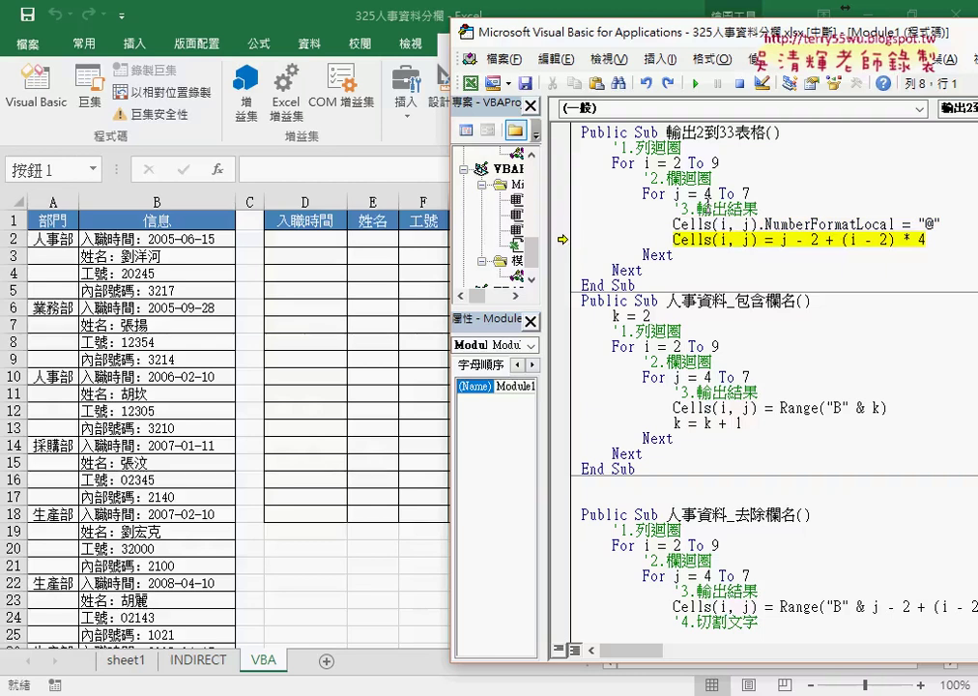
key(F8)
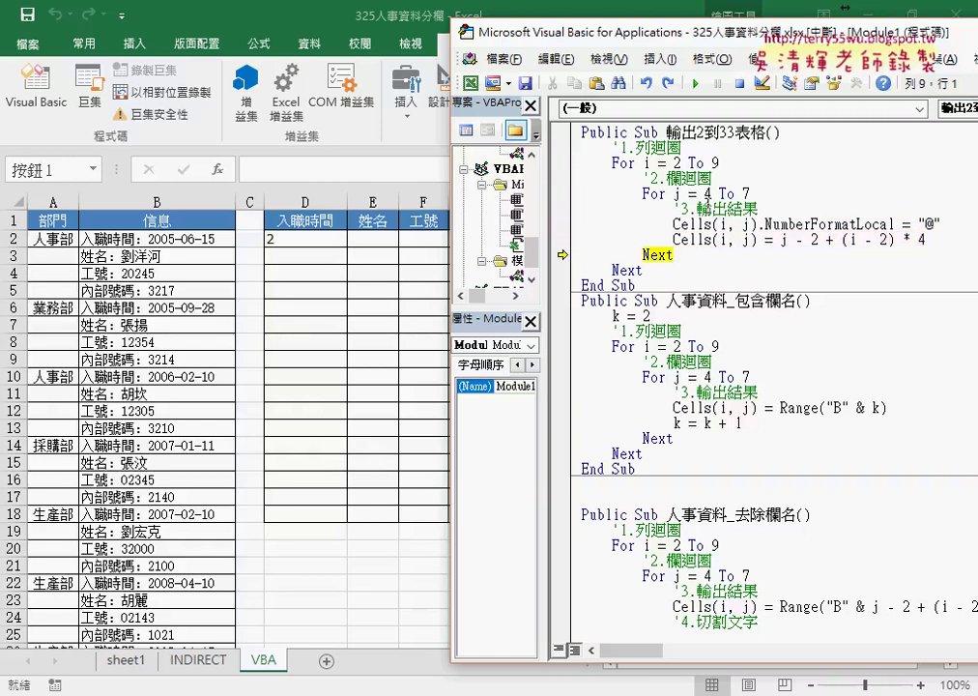
drag(288, 232, 293, 238)
drag(656, 272, 661, 268)
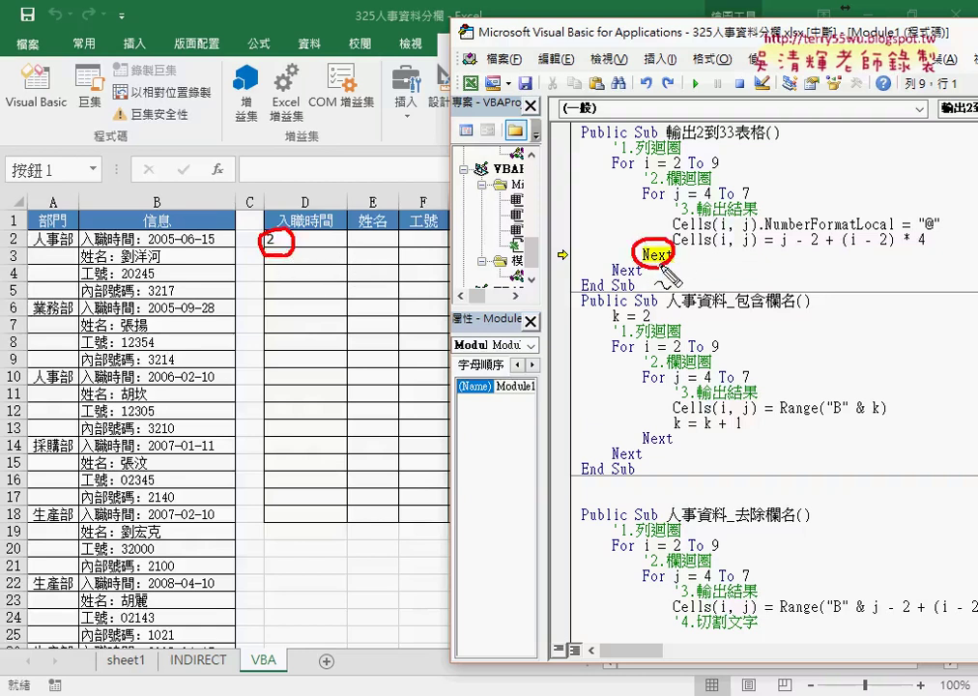
click(695, 84)
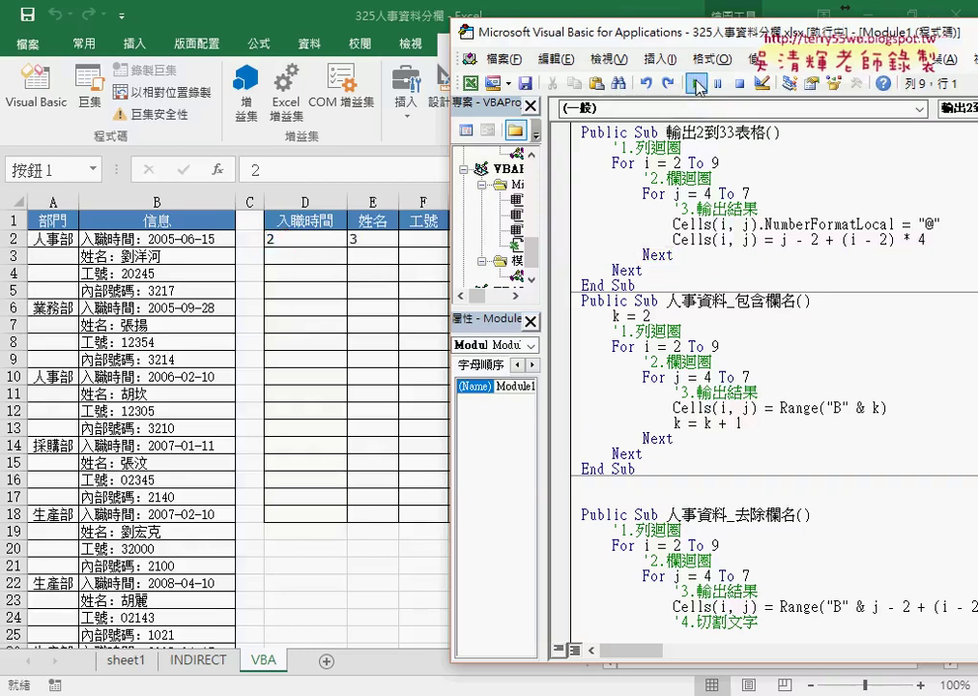
mouse_move(525, 32)
mouse_down()
mouse_move(652, 36)
mouse_move(469, 36)
mouse_up()
drag(882, 223, 616, 223)
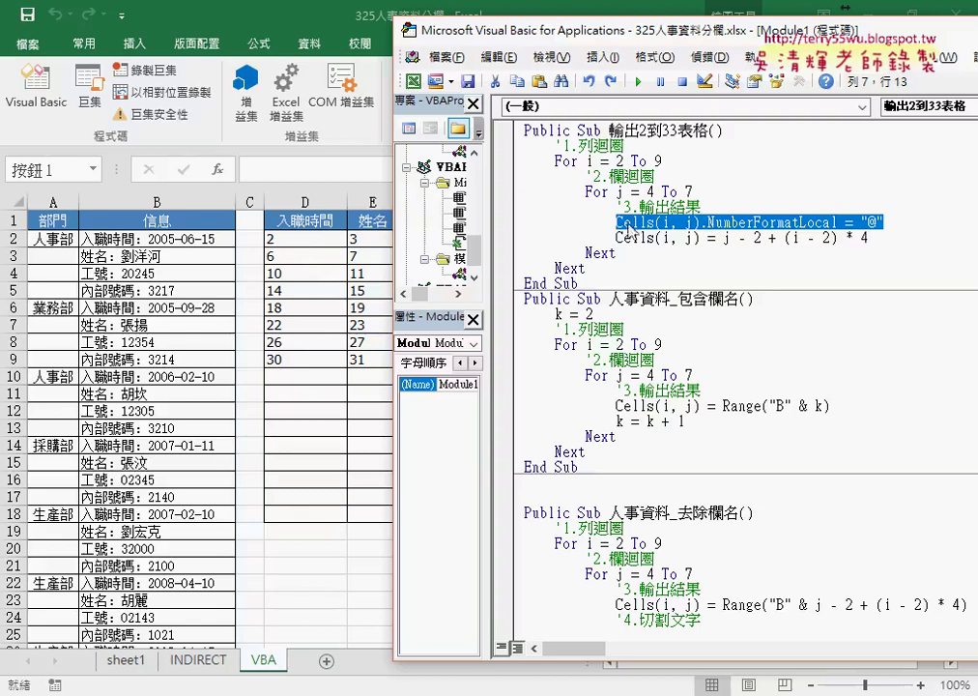
Run 清除 and then 輸出2到33表格 to refill D2:G9 with 2–33.
drag(617, 223, 898, 220)
scroll(661, 542, down, 3)
click(659, 559)
click(639, 90)
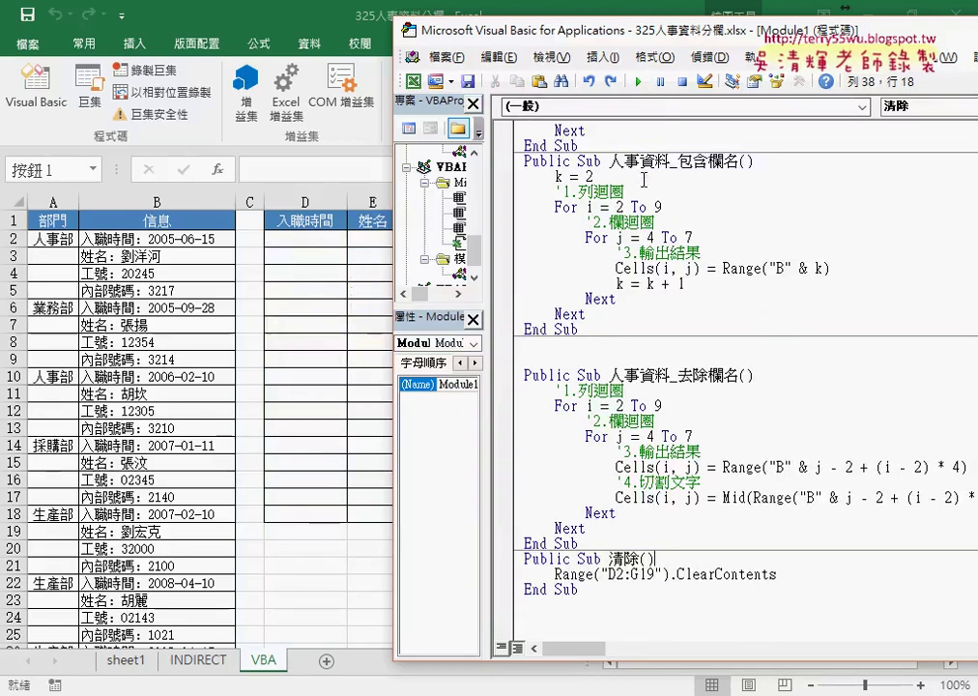
scroll(676, 290, up, 3)
click(669, 222)
click(636, 84)
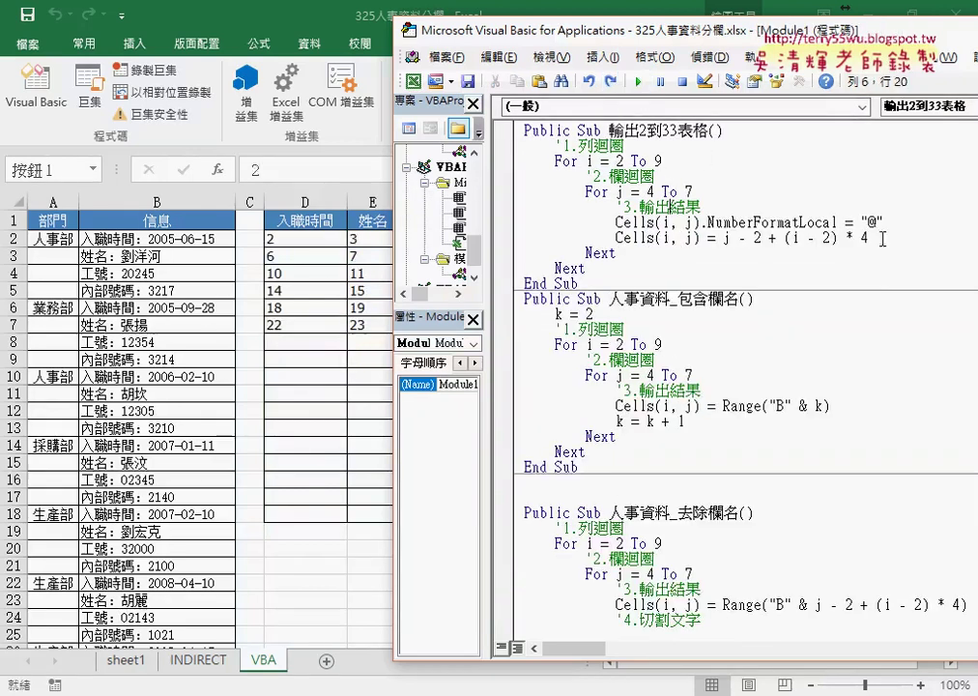
Clear the table again and rerun 輸出2到33表格, checking columns F–G show their values.
drag(883, 221, 616, 221)
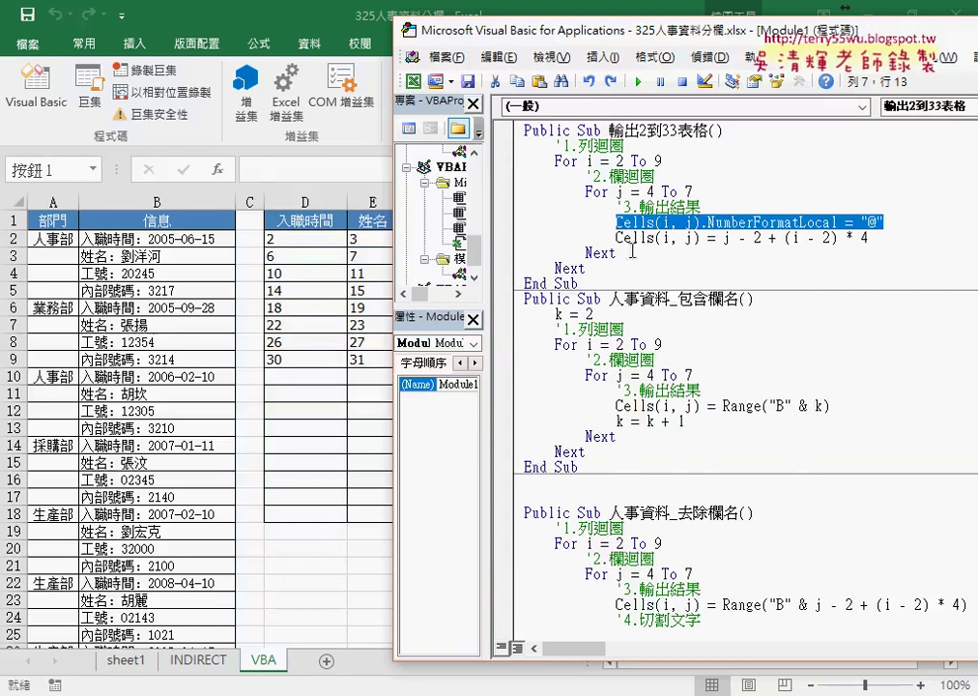
scroll(541, 290, down, 3)
click(656, 574)
click(638, 81)
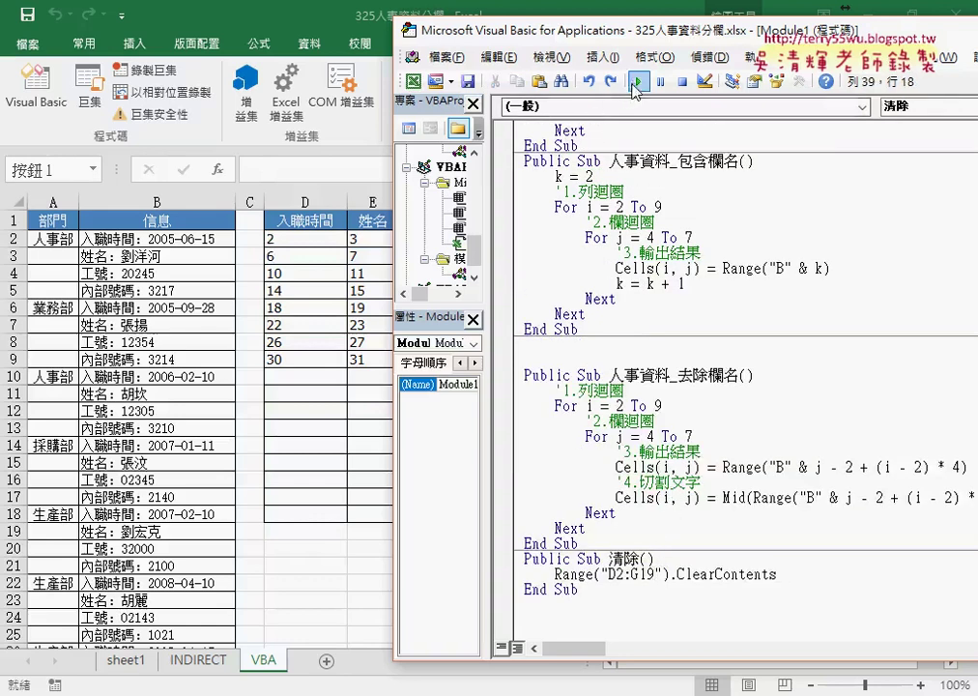
scroll(599, 241, up, 3)
click(541, 176)
drag(638, 36, 748, 36)
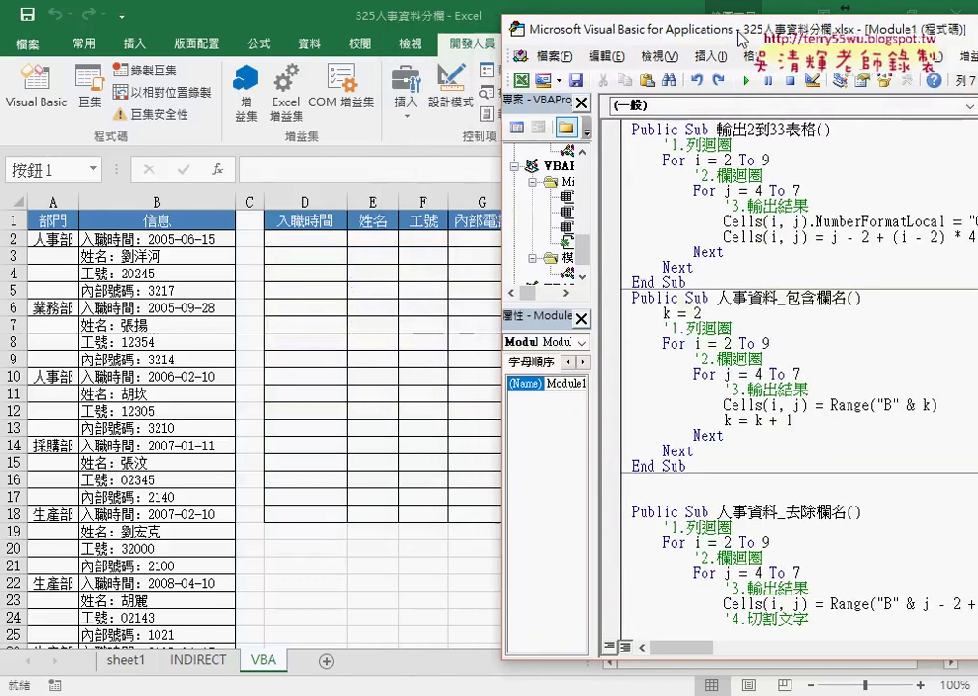
click(745, 83)
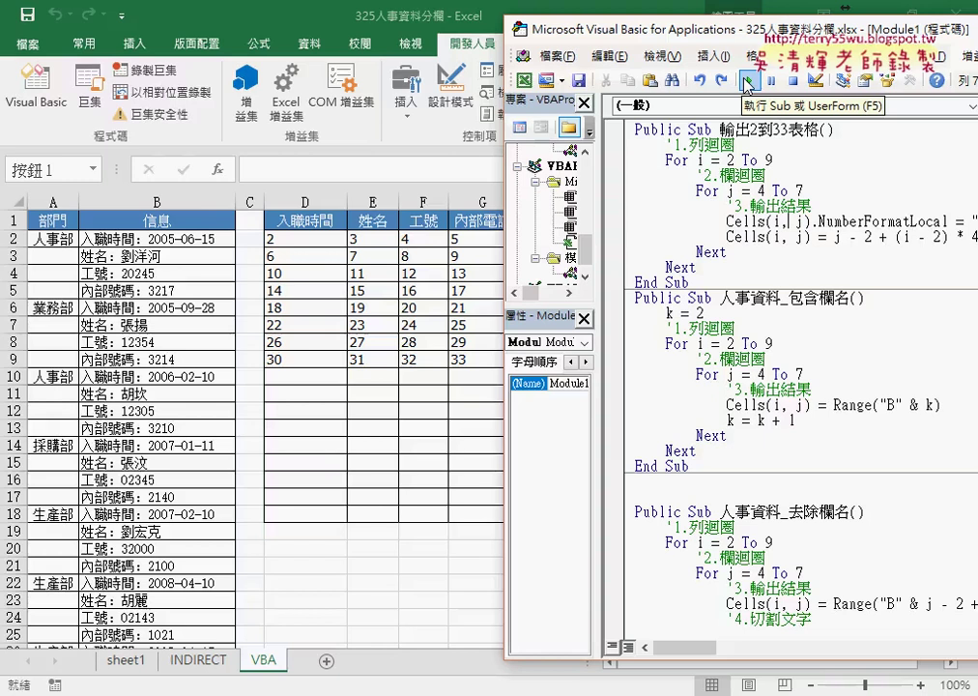
Wrap the NumberFormatLocal line in an indented If j = 4 Then … End If block.
drag(735, 29, 494, 29)
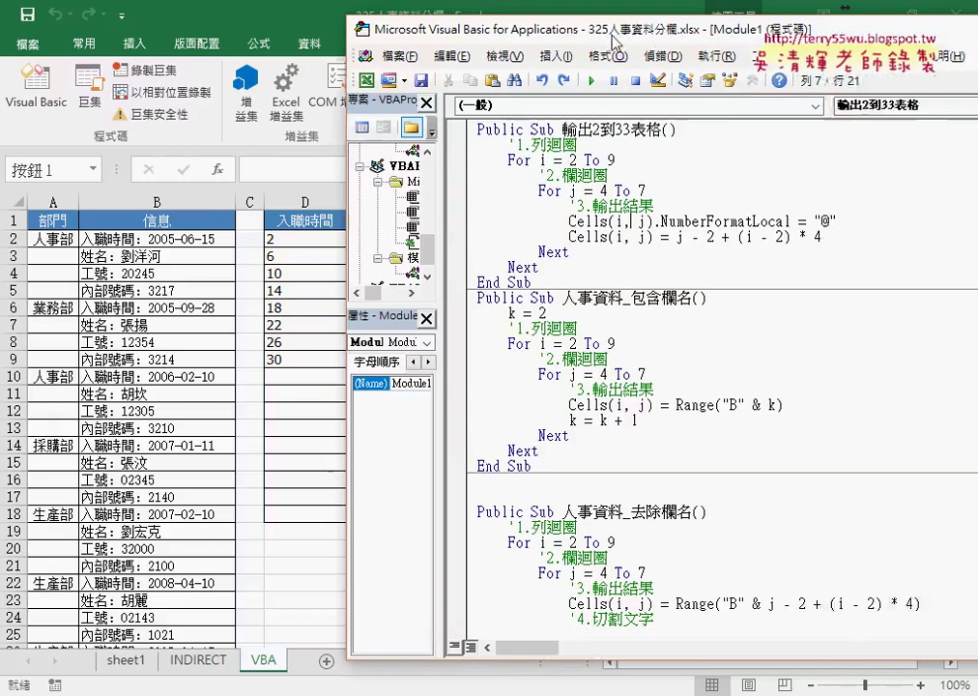
click(566, 205)
key(Return)
text(if j=4 )
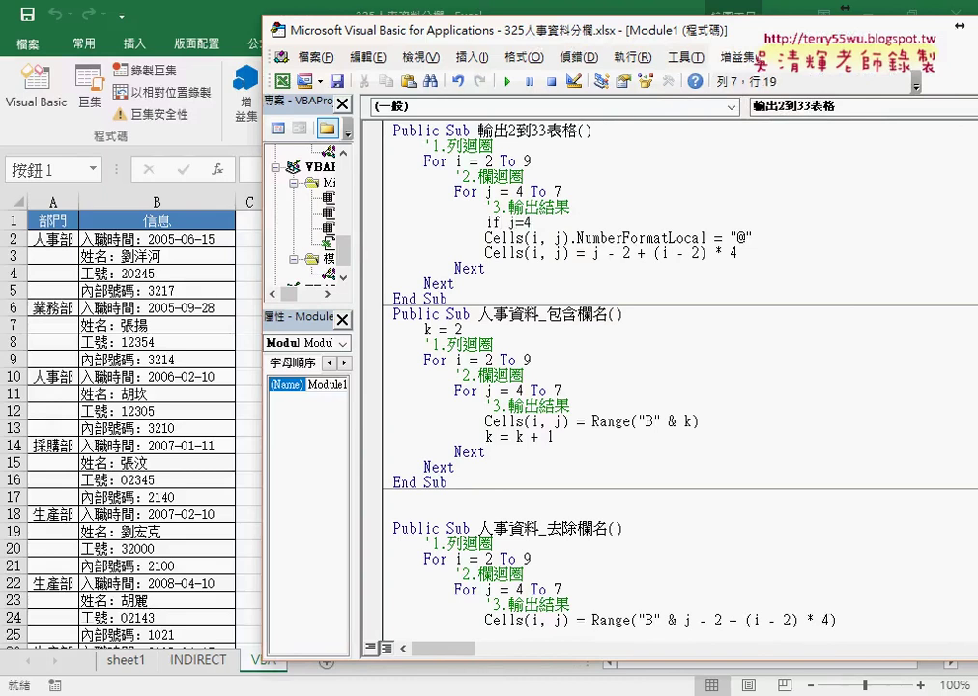
text(then)
click(485, 238)
key(Tab)
key(End)
key(Return)
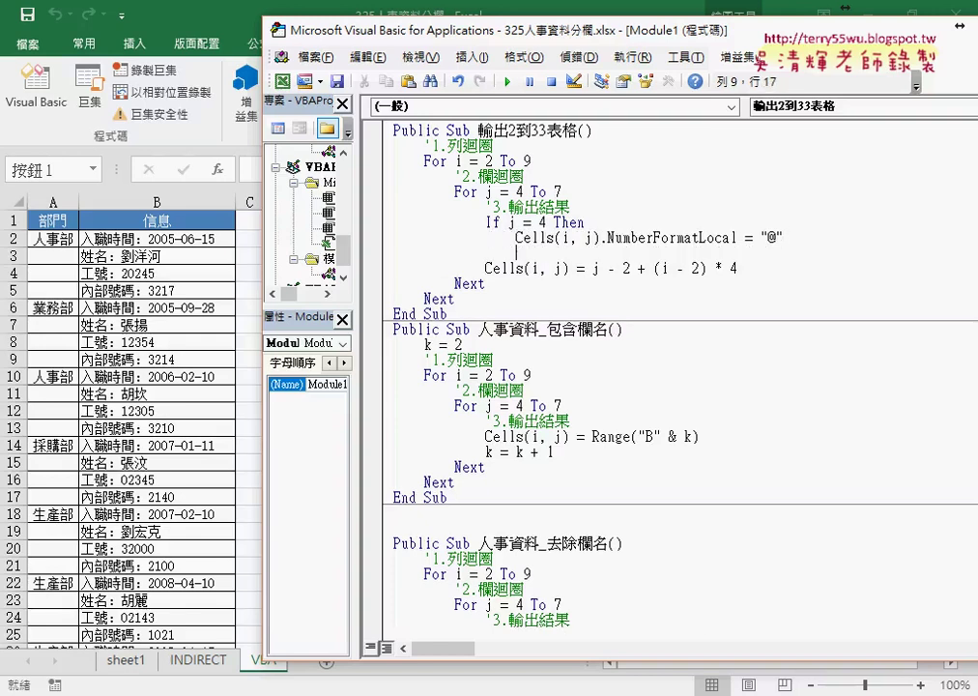
text(end if)
key(Down)
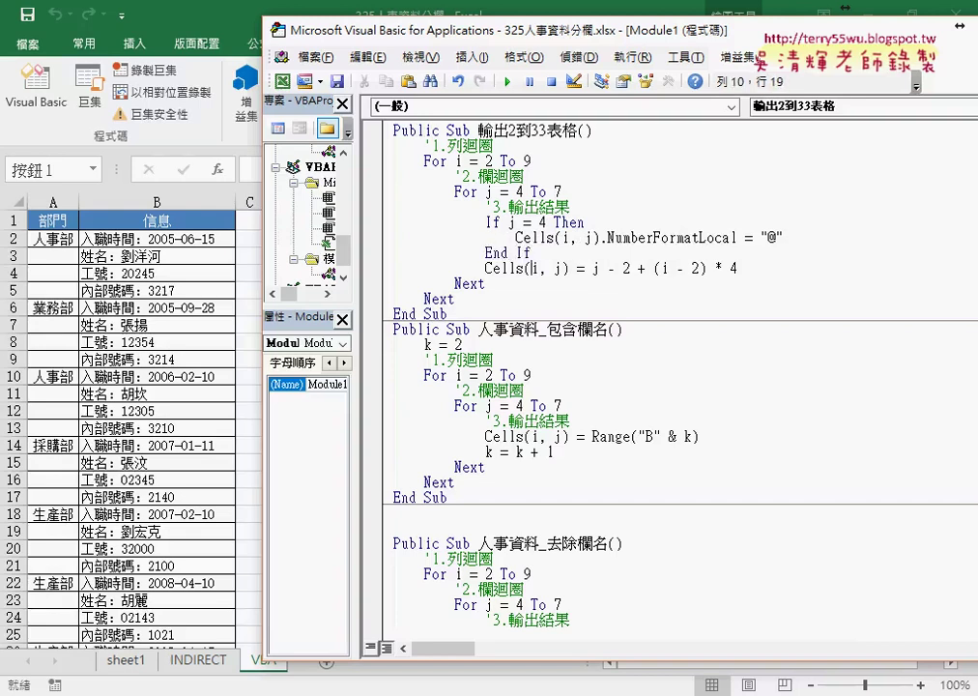
Highlight the j starting value and the j = 4 condition, then select the 清除 macro.
drag(485, 191, 522, 192)
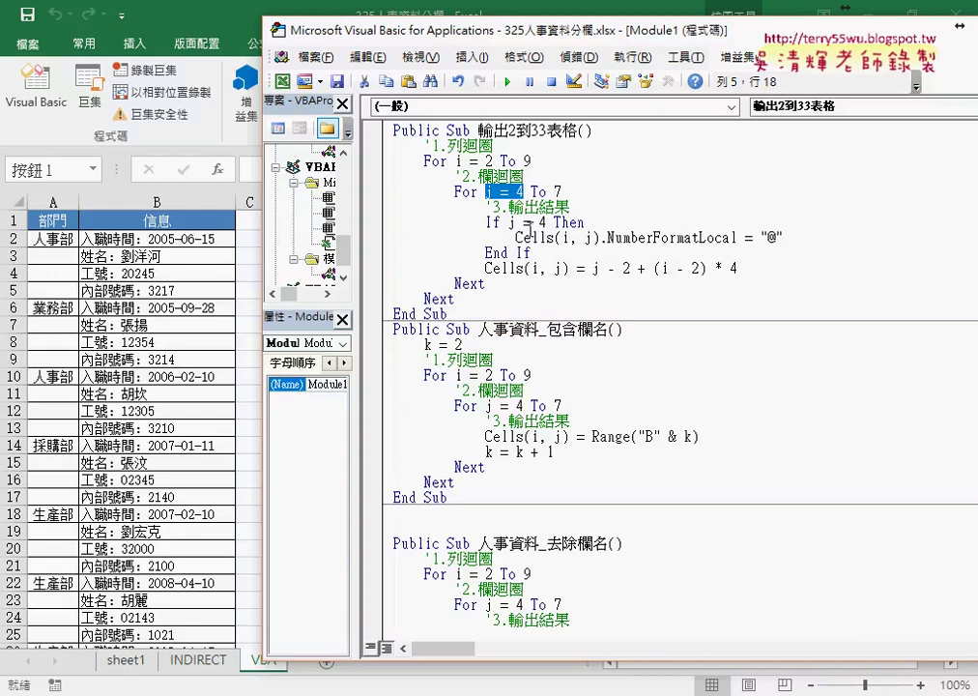
drag(500, 222, 547, 223)
click(559, 238)
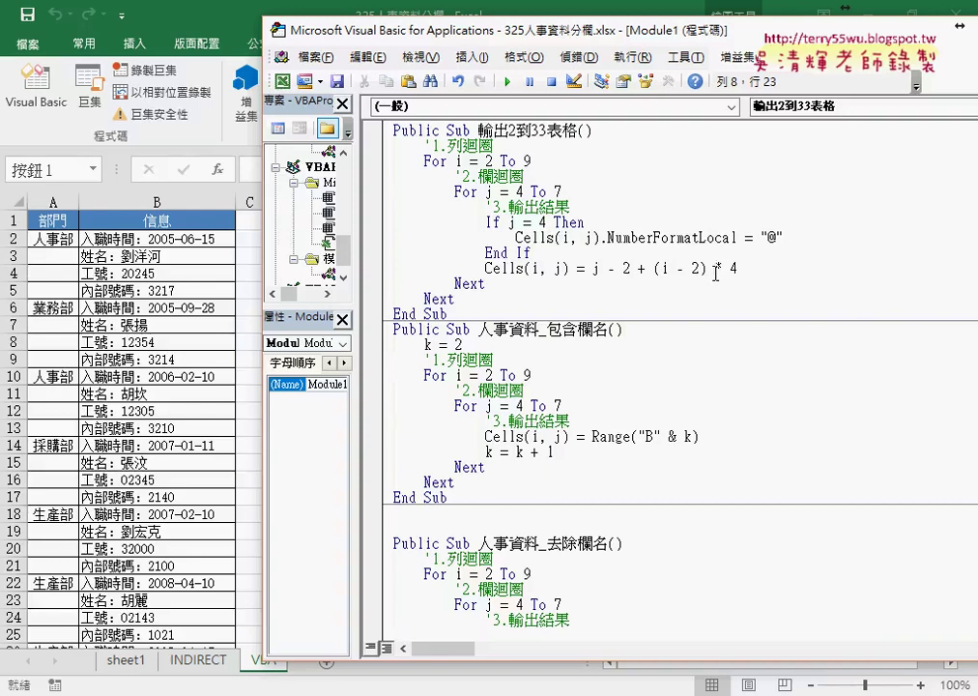
scroll(715, 273, down, 4)
click(539, 559)
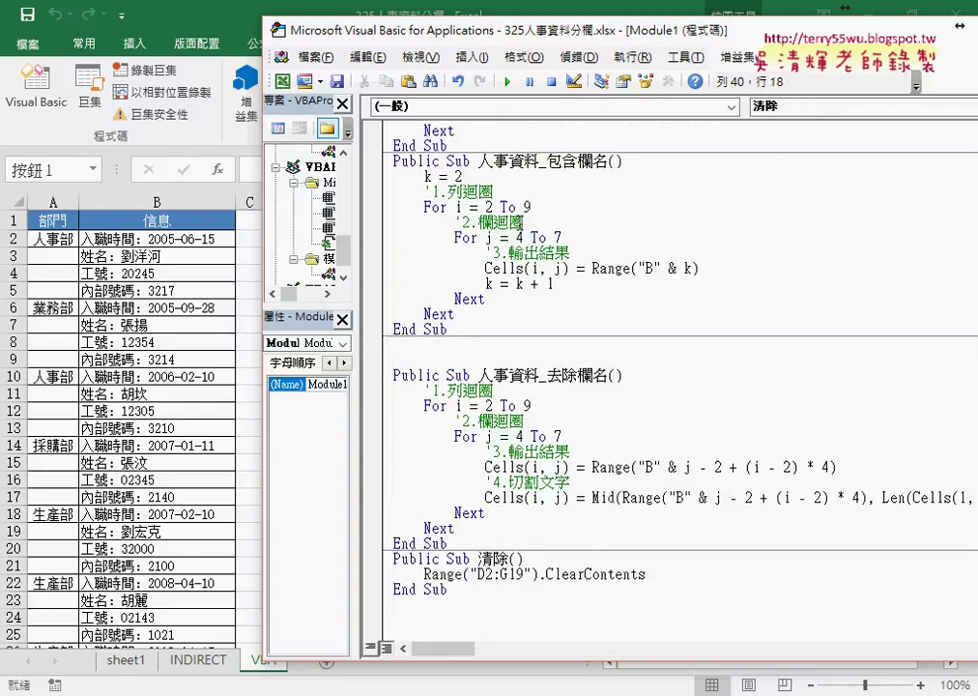
Run 清除 and the revised 輸出2到33表格 to refill D2:G9 with 2–33, then return to the worksheet.
drag(444, 32, 759, 41)
key(Page_Up)
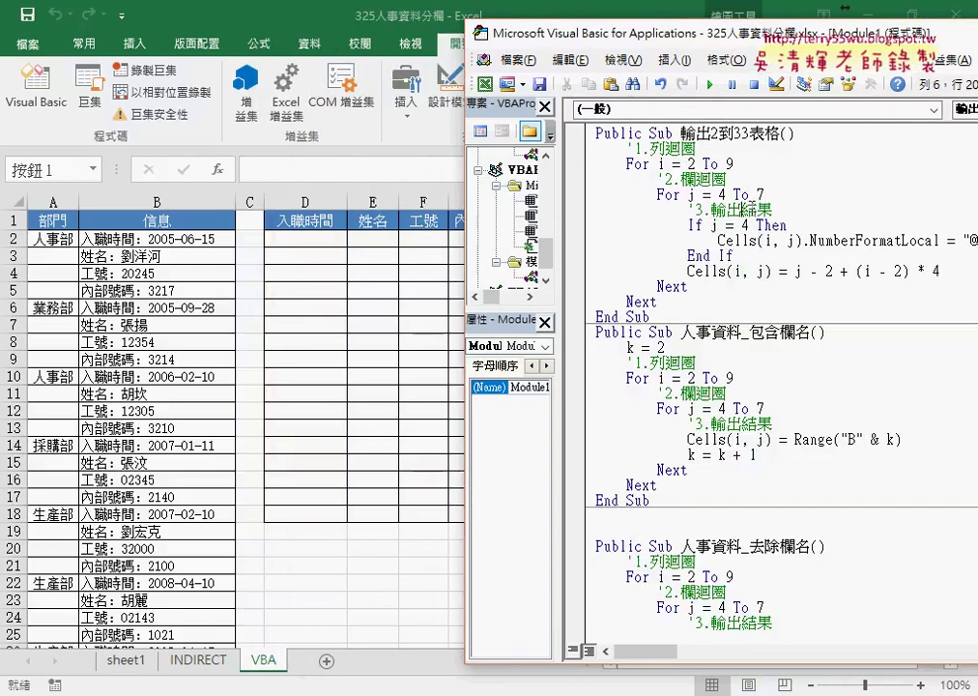
click(710, 84)
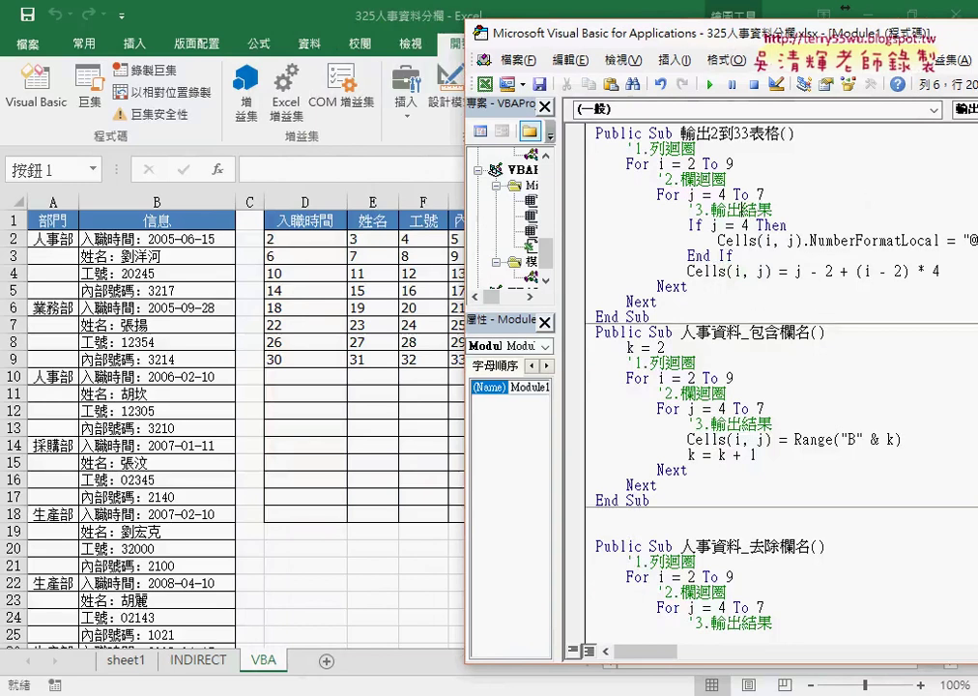
drag(629, 32, 419, 32)
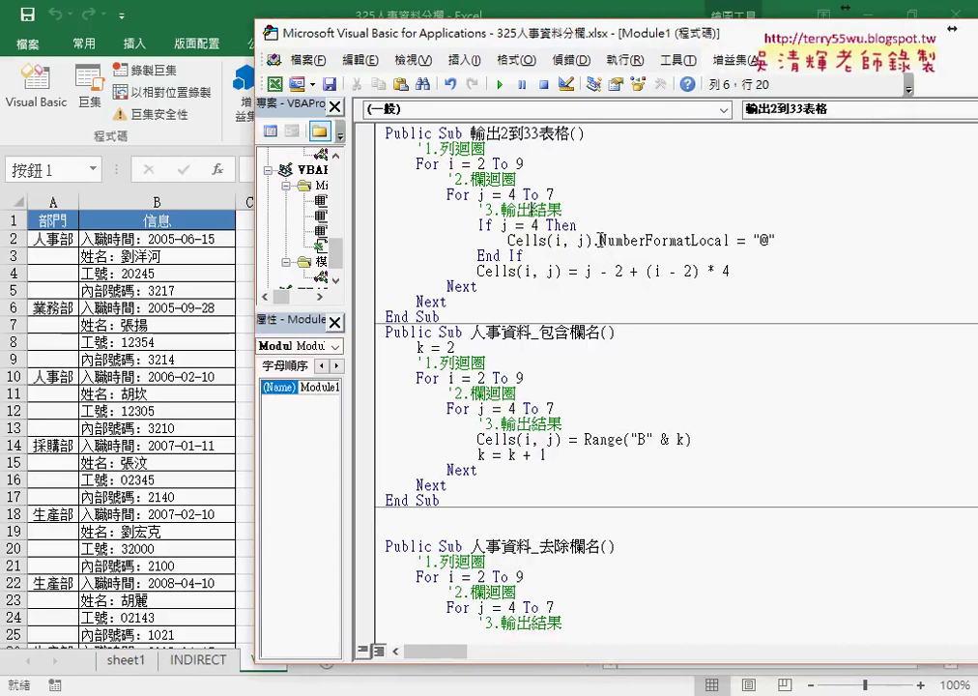
drag(599, 240, 731, 240)
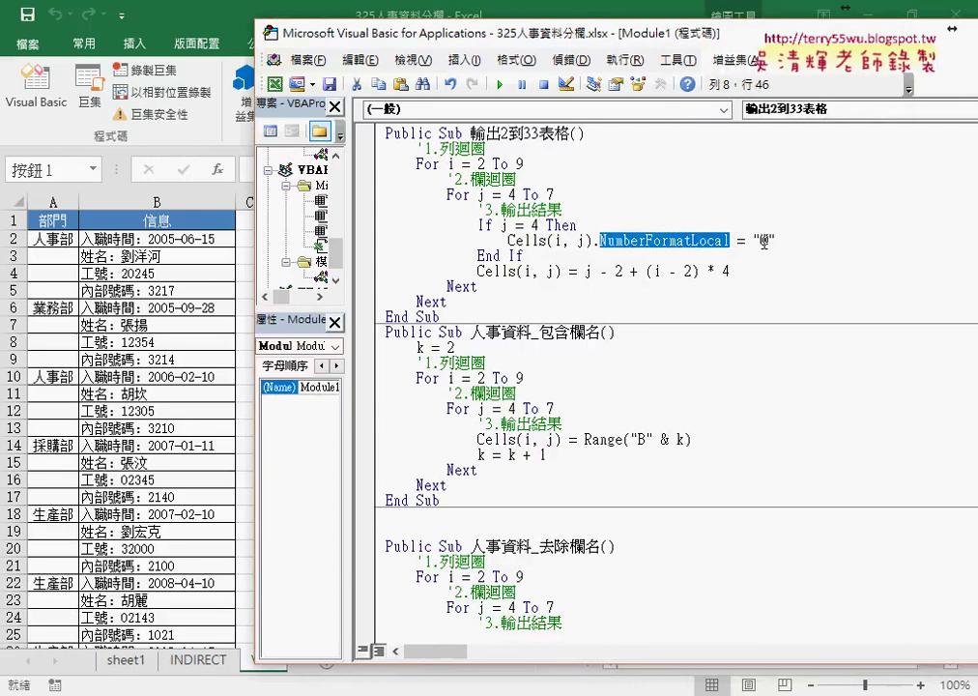
double_click(765, 240)
click(220, 254)
click(307, 242)
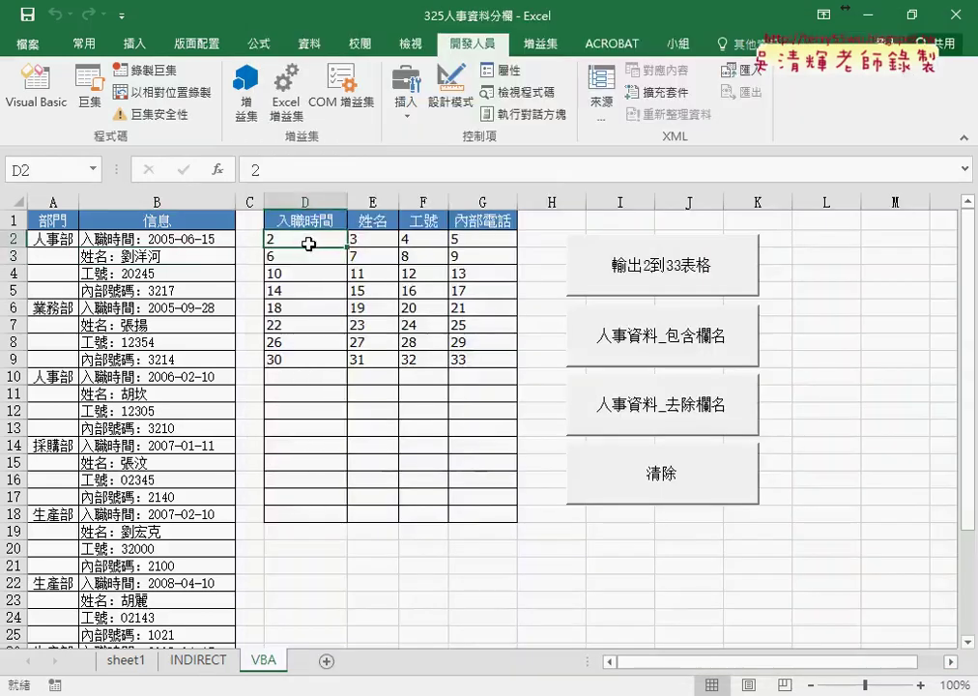
right_click(311, 239)
click(355, 565)
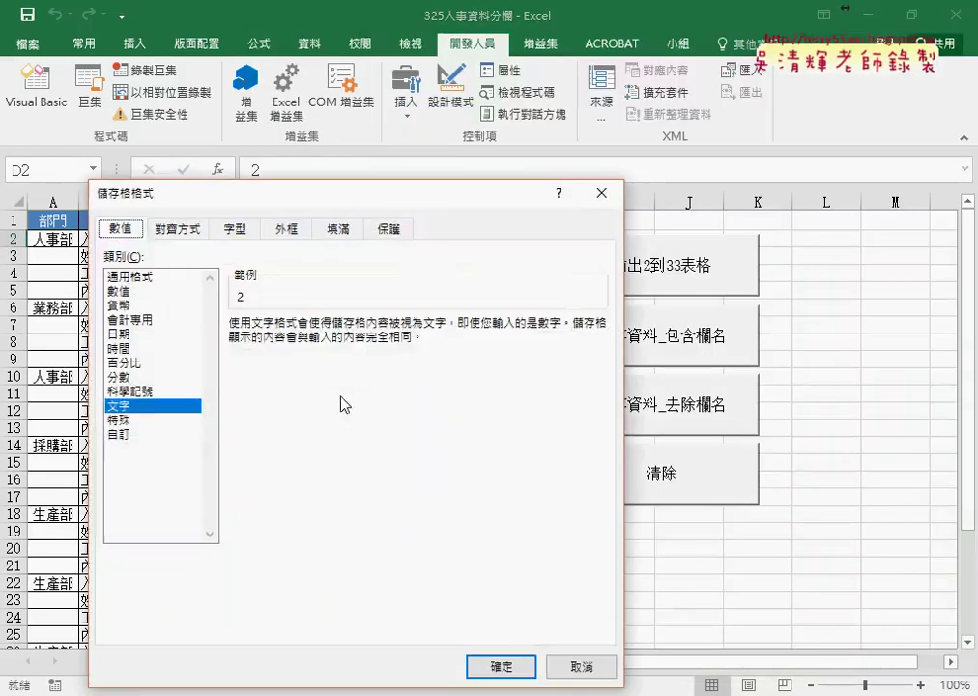
click(135, 434)
double_click(263, 343)
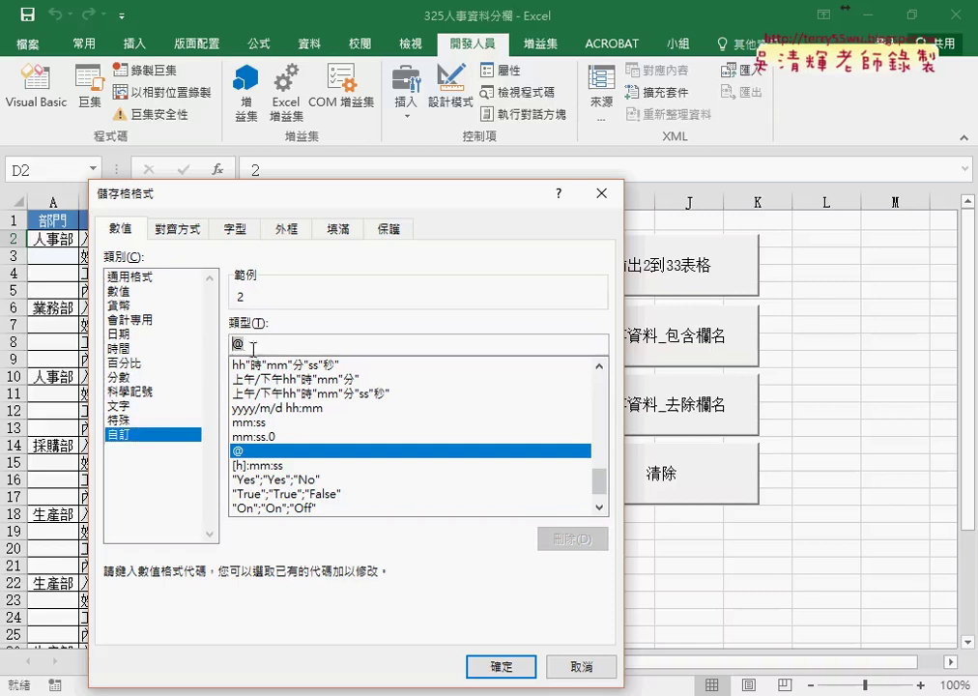
click(277, 410)
drag(322, 343, 229, 345)
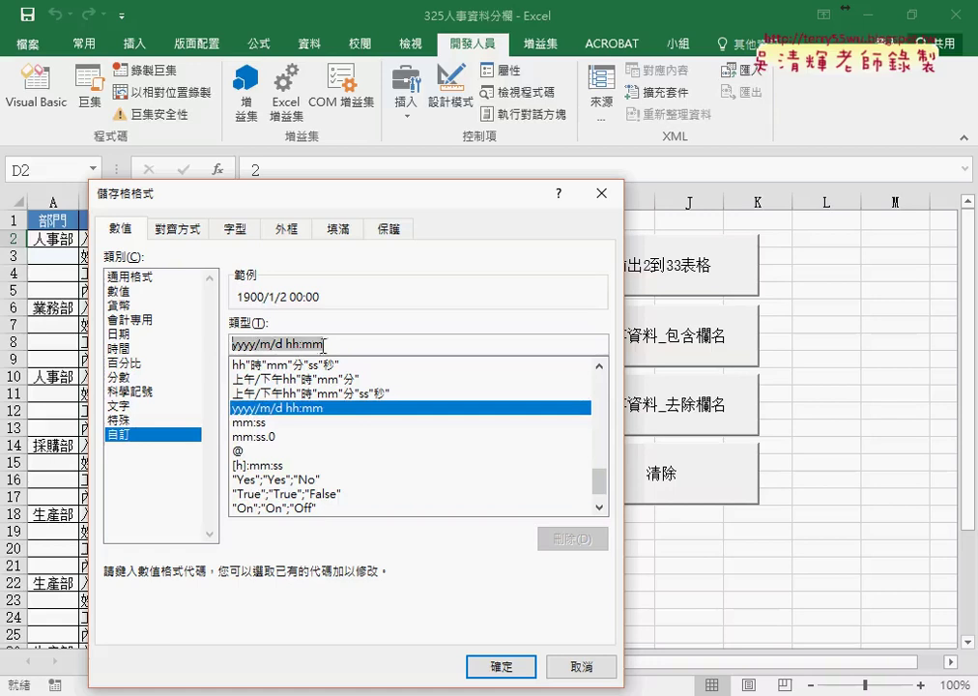
click(581, 665)
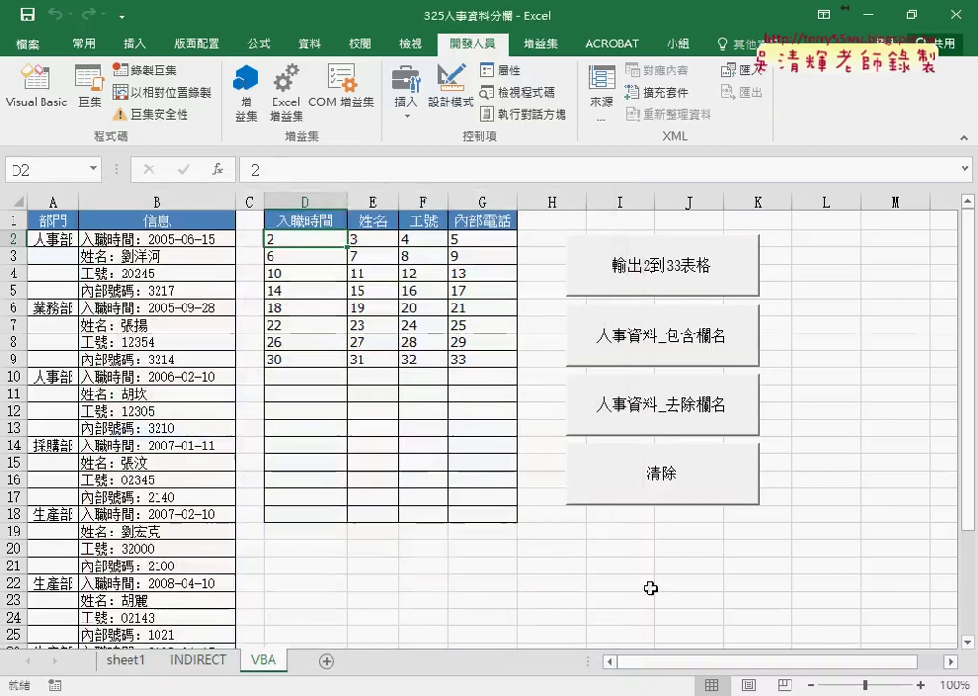
click(688, 567)
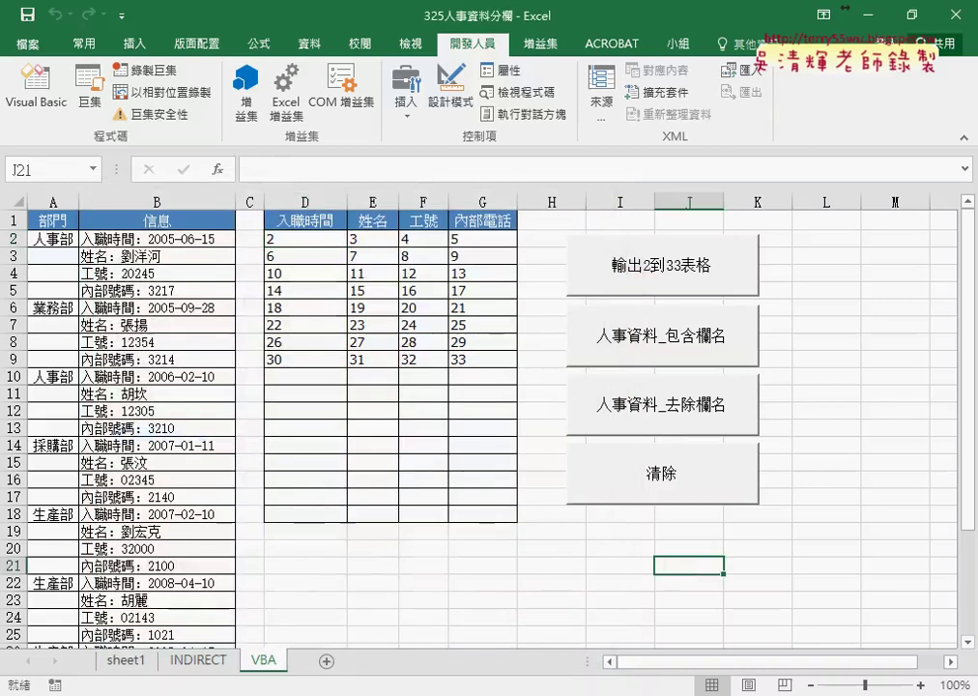
mouse_move(256, 690)
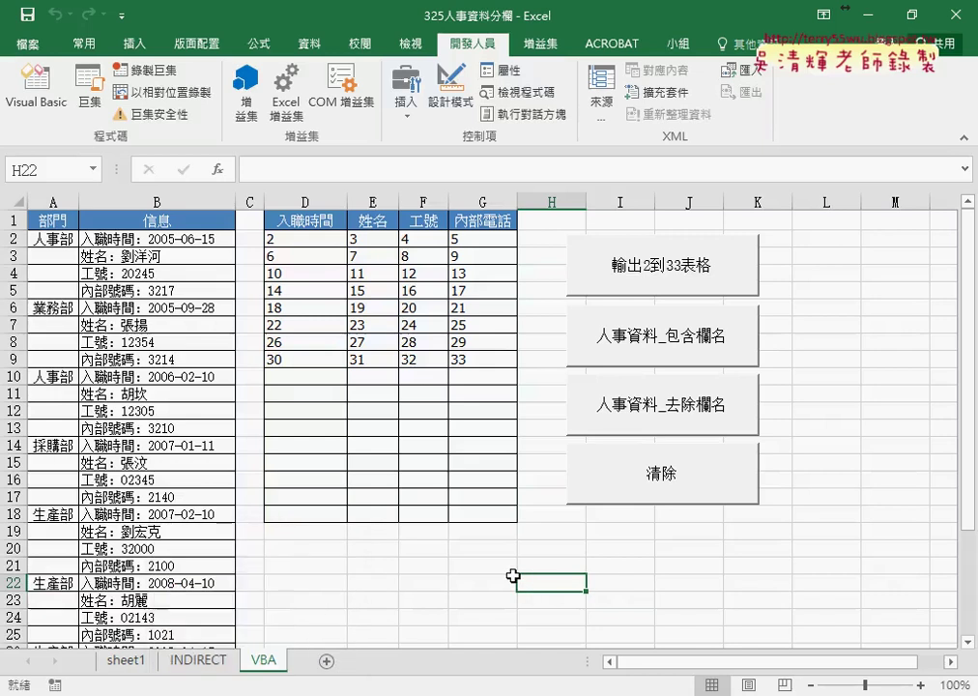